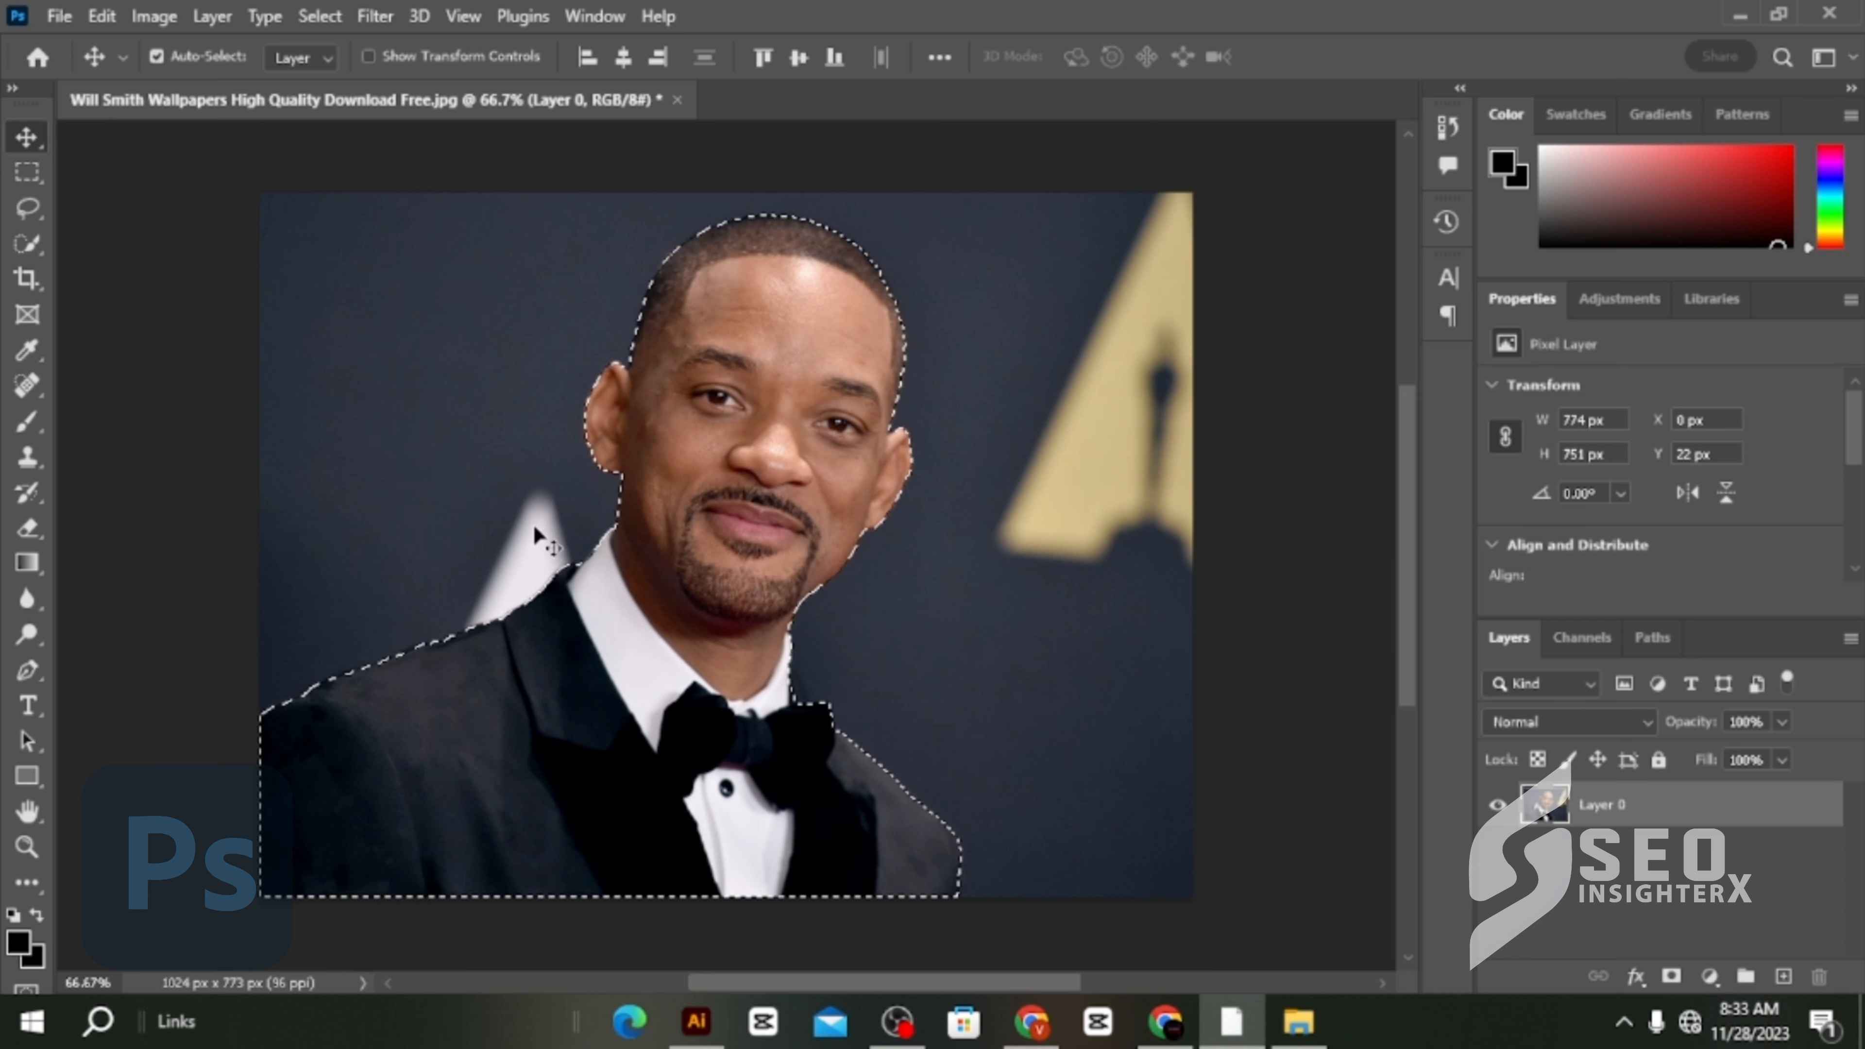
Copy the selected man onto a new layer and duplicate that cutout layer once.
{"action": "key", "text": "ctrl"}
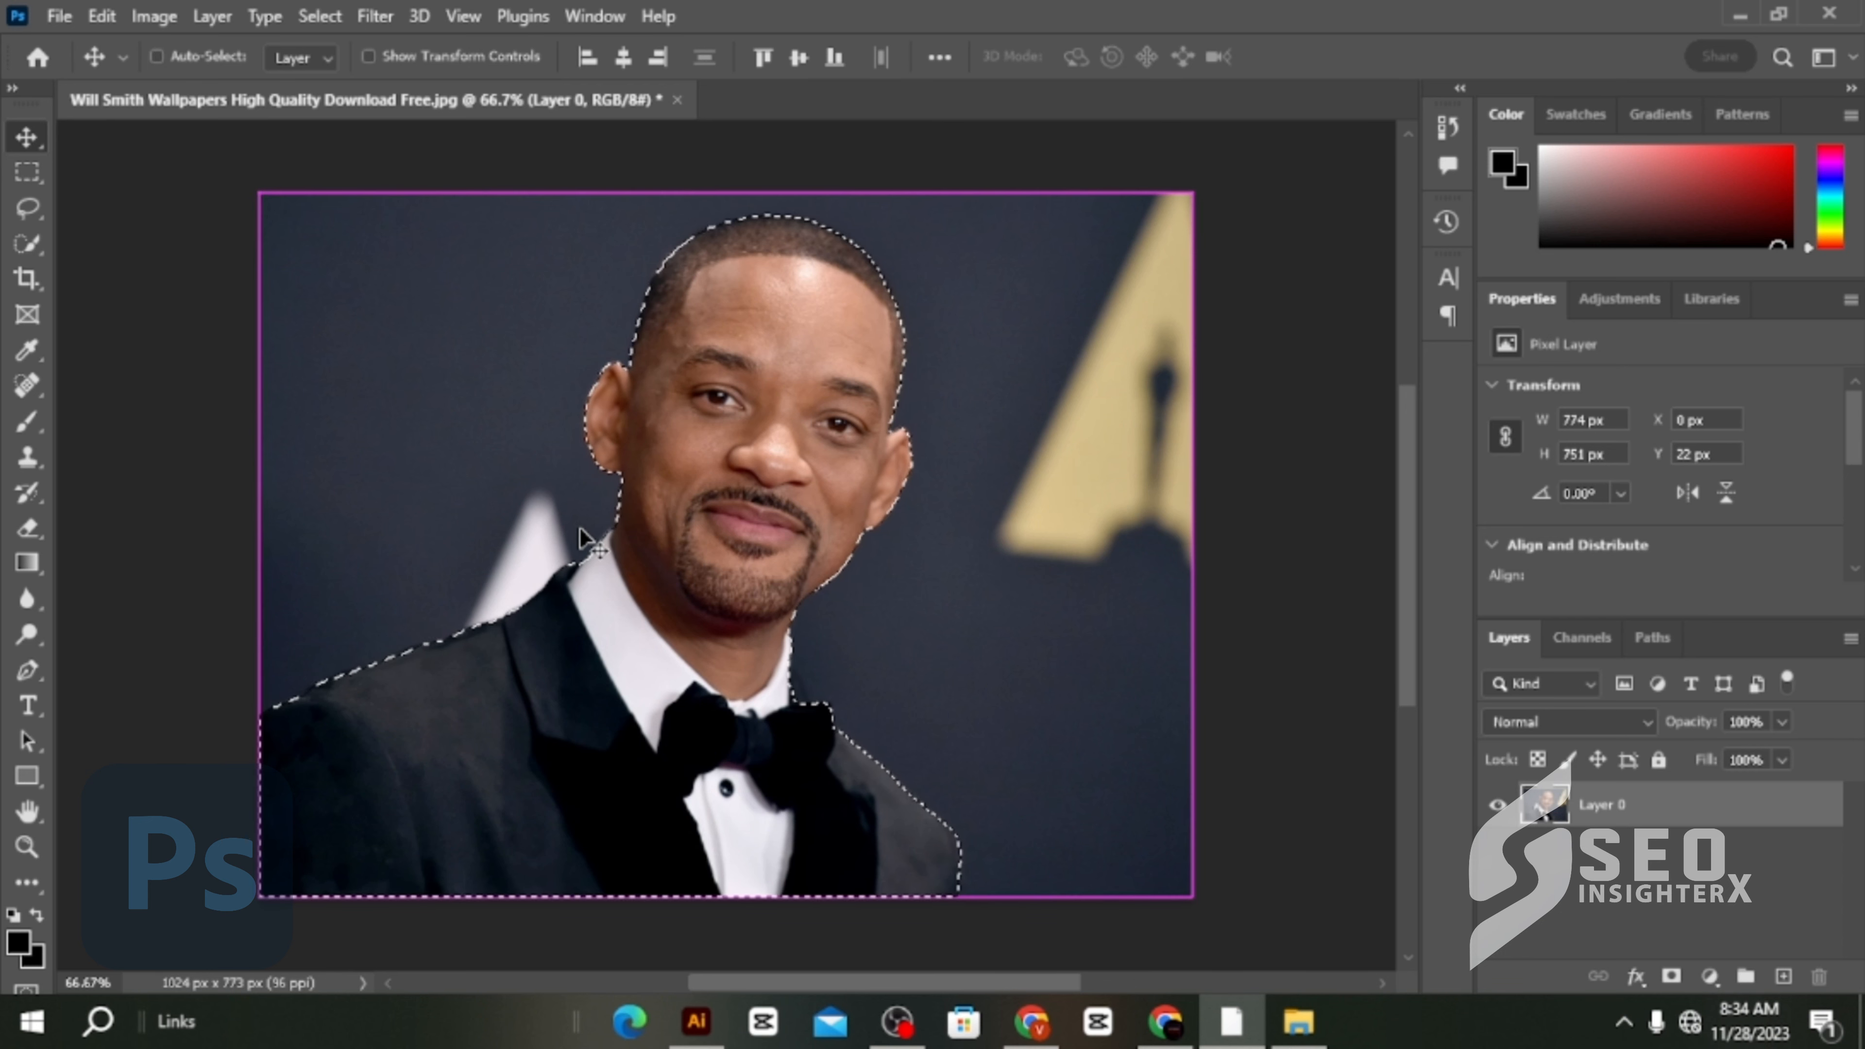
{"action": "key", "text": "ctrl+j"}
{"action": "key", "text": "ctrl+j"}
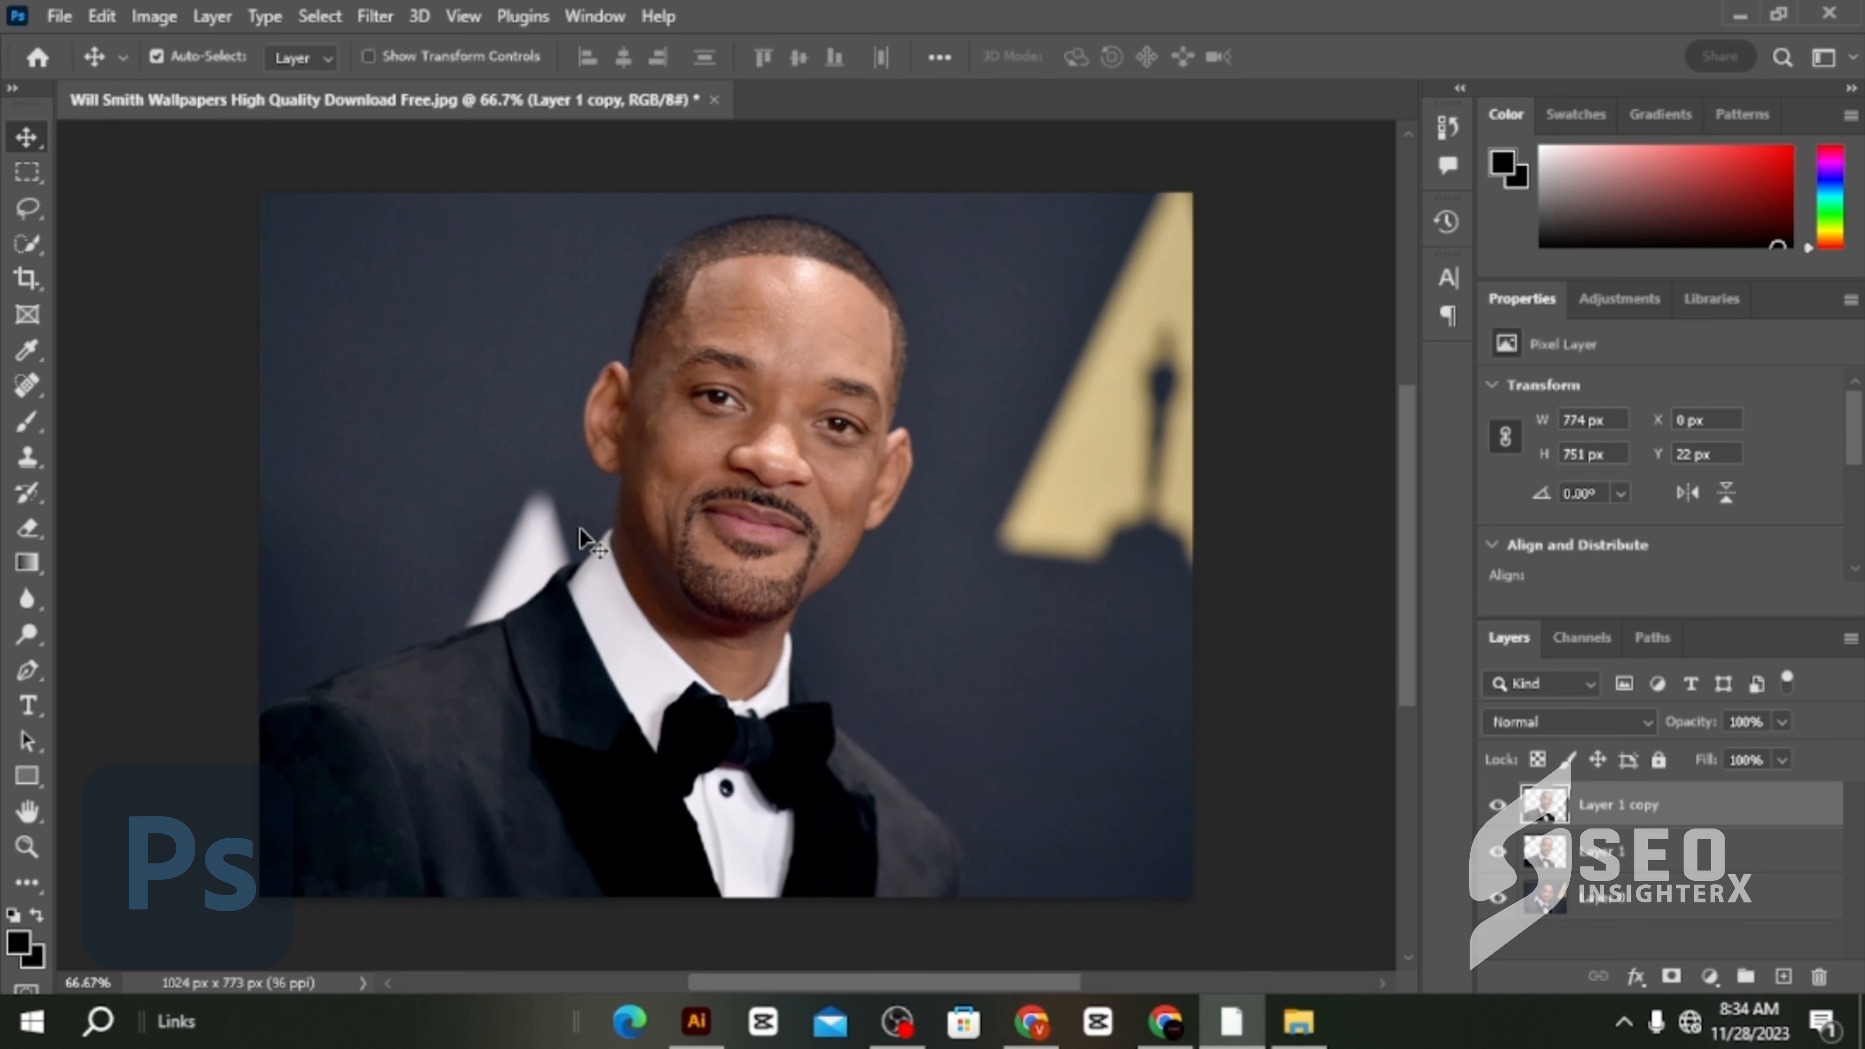
Hide Layer 0 and Layer 1 copy, keeping Layer 1 visible and selected.
{"action": "left_click", "coordinate": [1548, 902]}
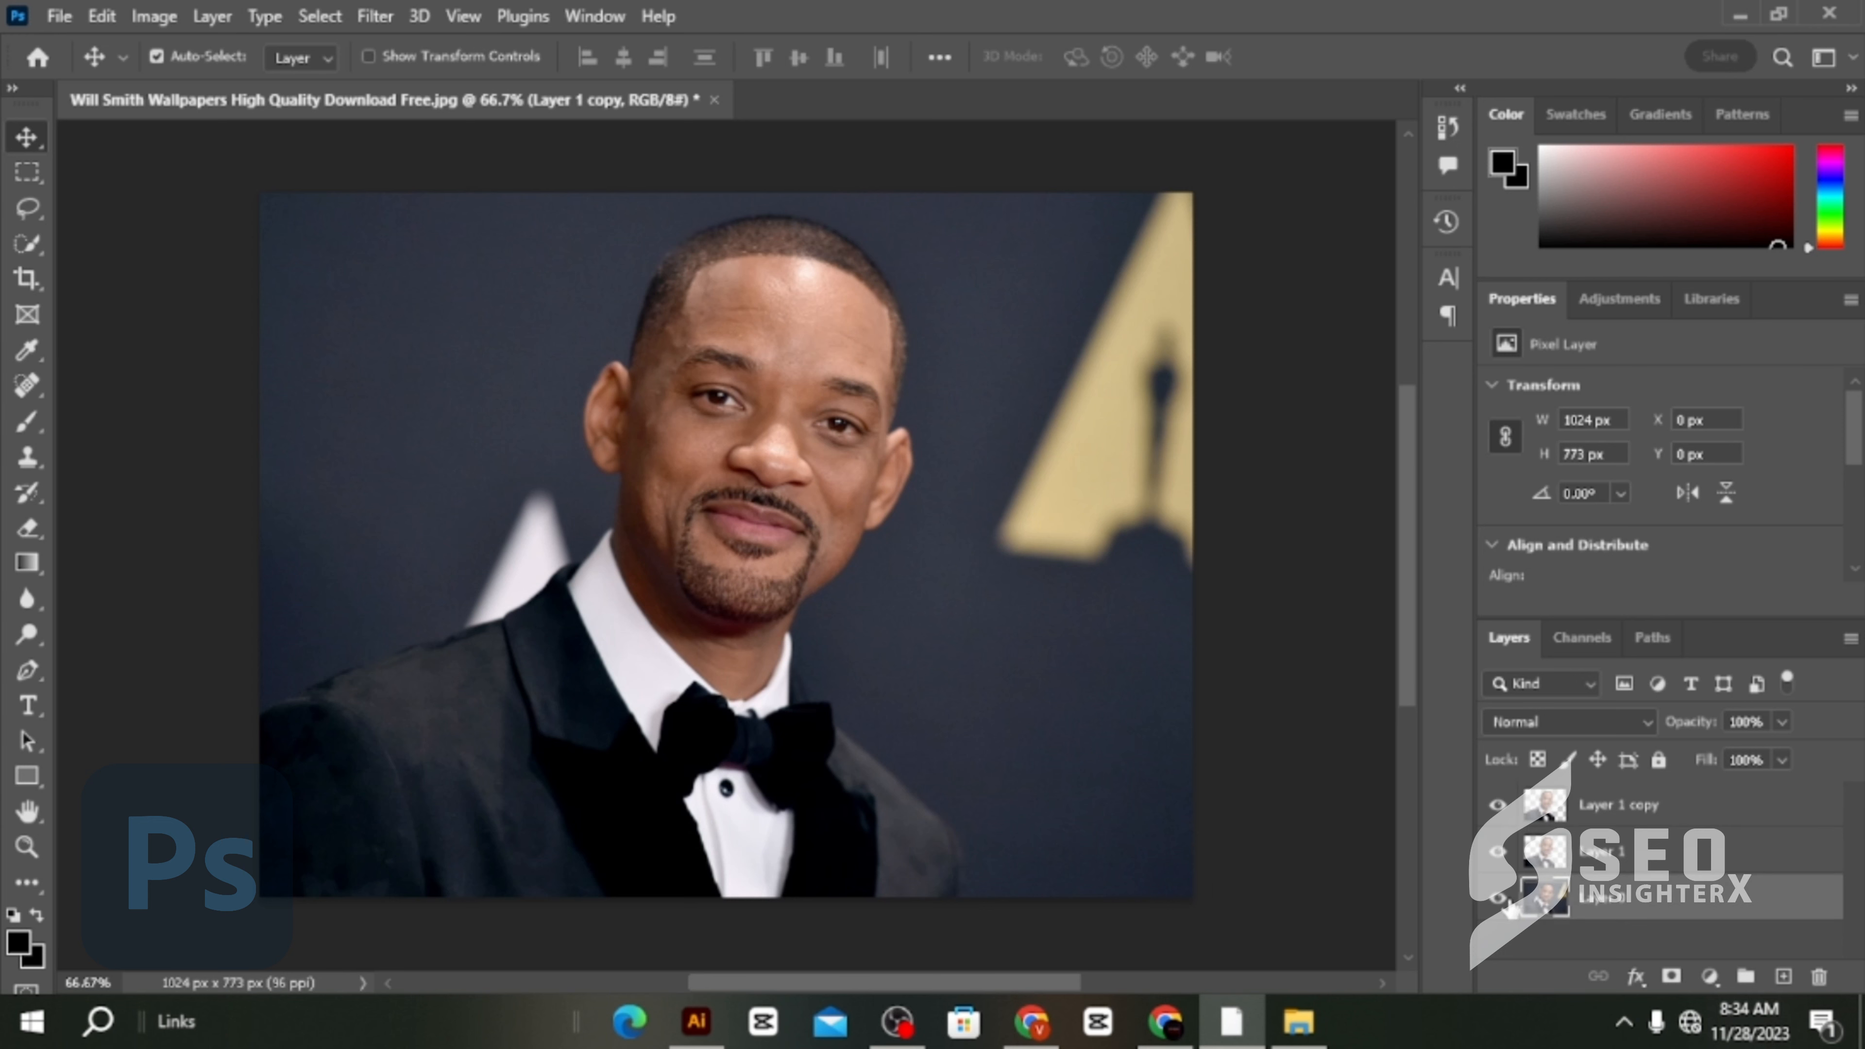
{"action": "left_click", "coordinate": [1498, 897]}
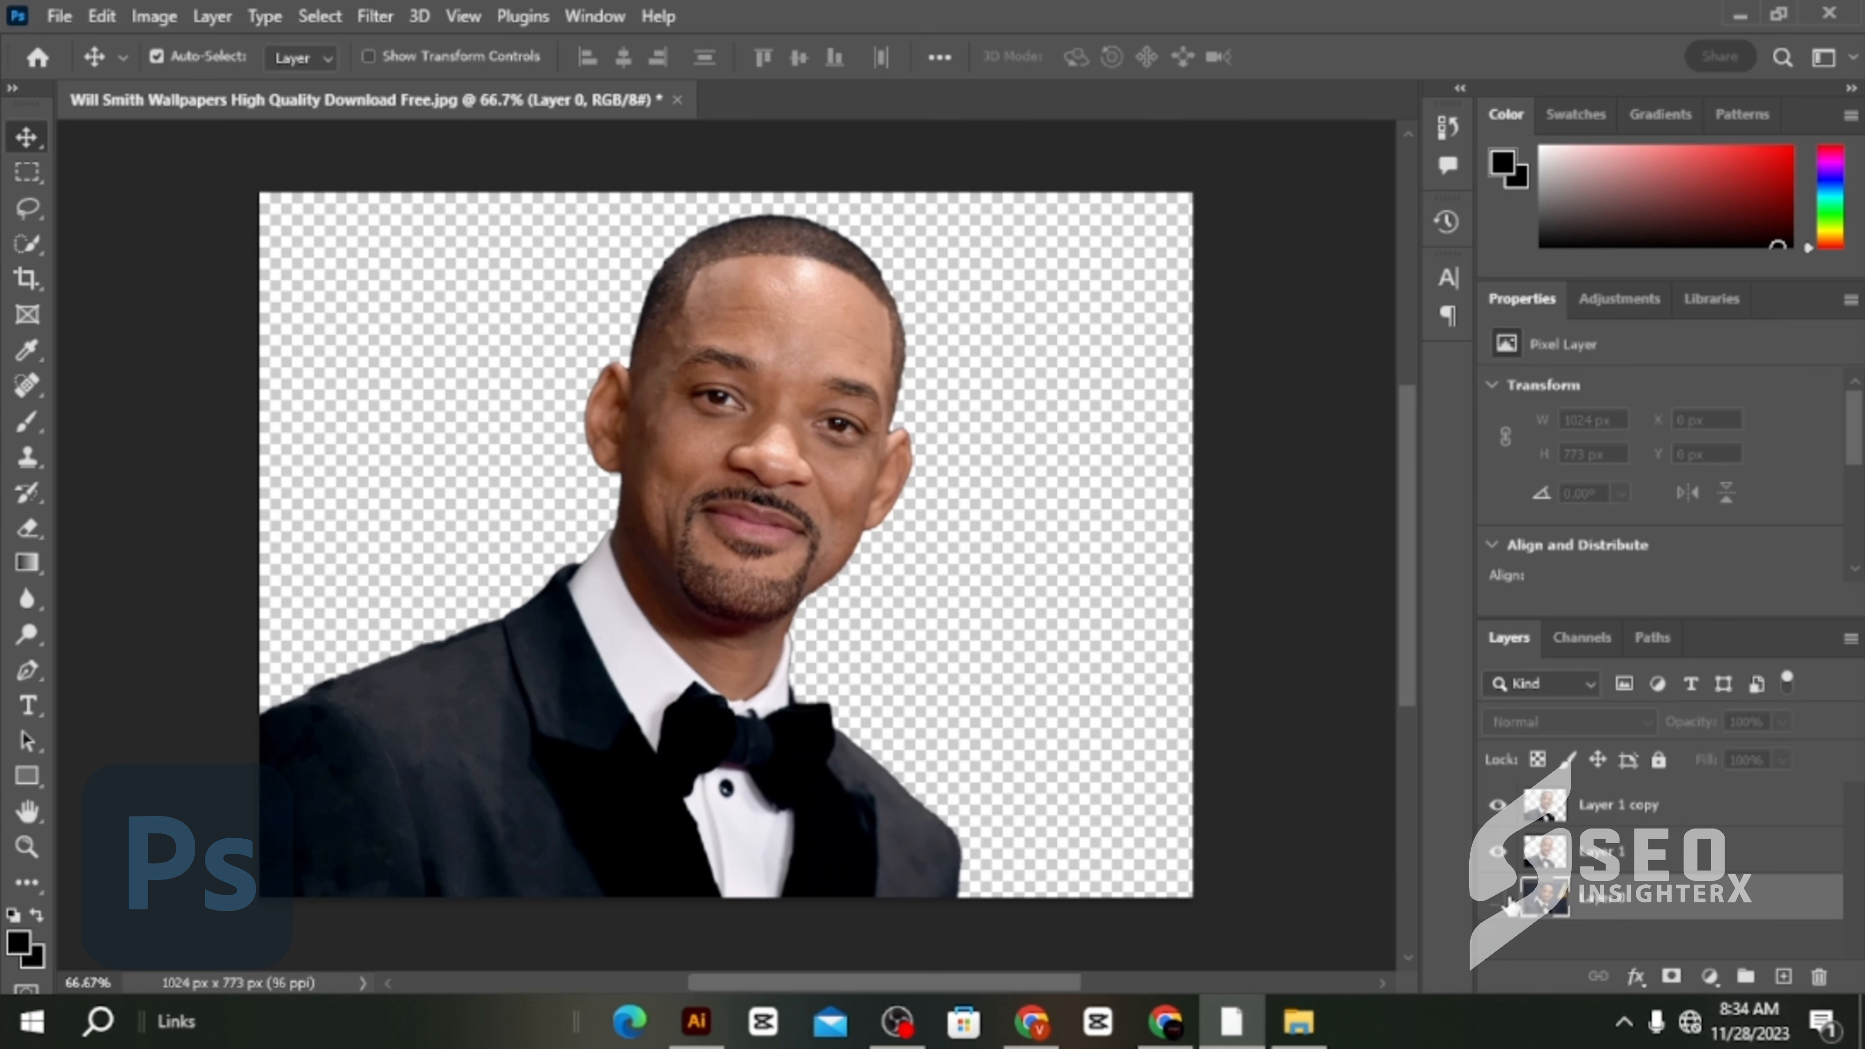
{"action": "left_click", "coordinate": [1584, 867]}
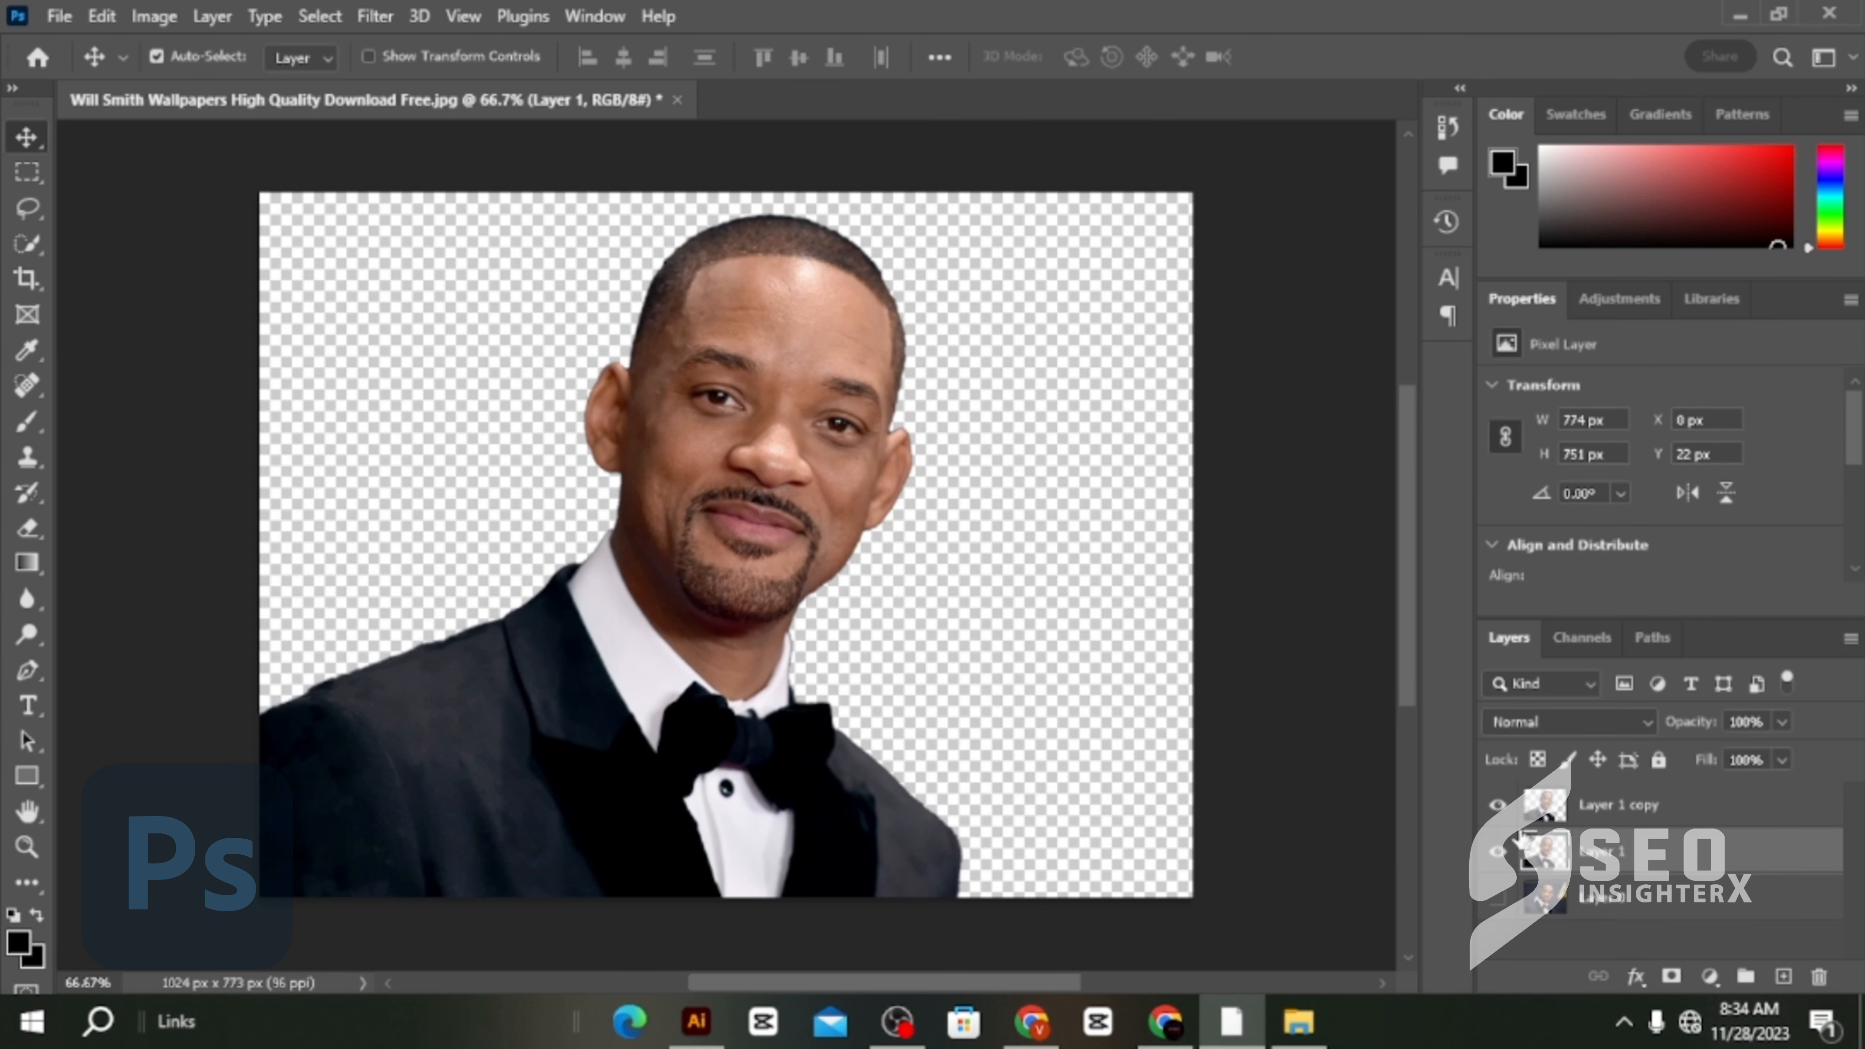
{"action": "left_click", "coordinate": [1500, 805]}
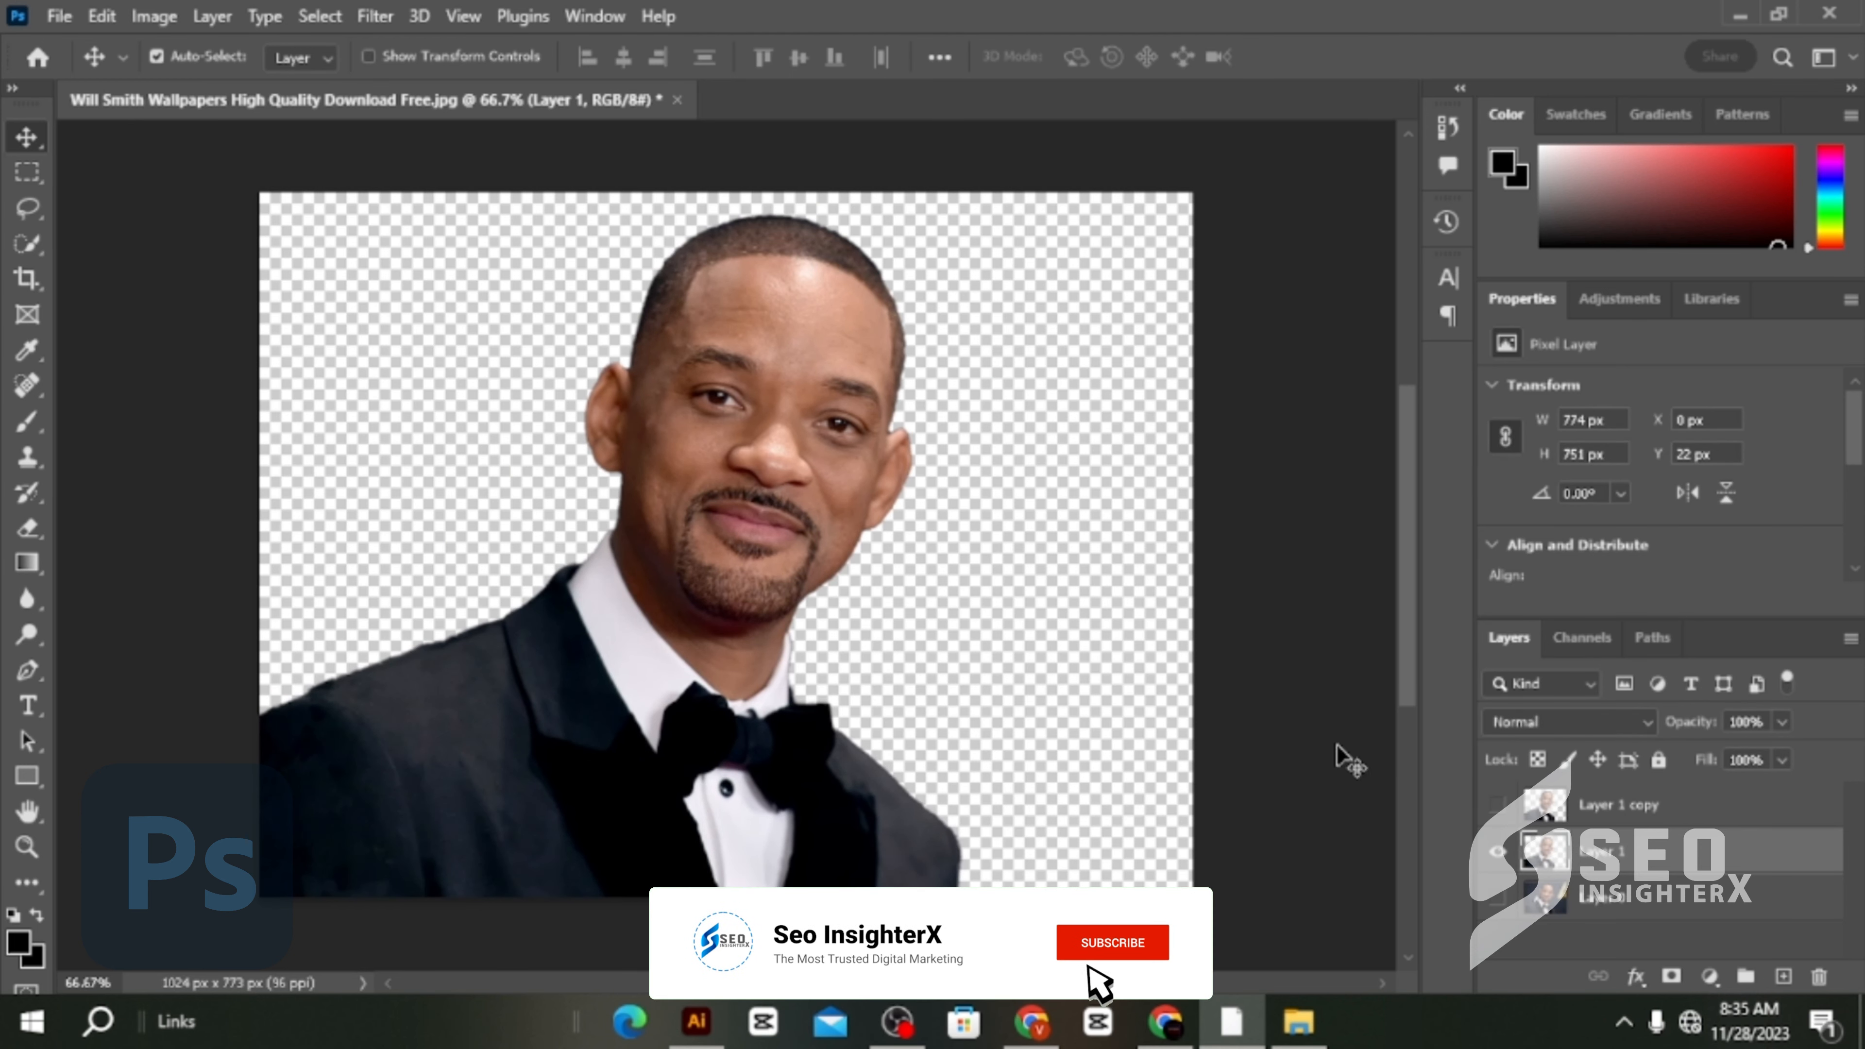
Liquify Layer 1 with a size 125 forward-warp brush, pushing the eye area towards the ear on the image's left to open a face-wide gap.
{"action": "left_click", "coordinate": [374, 17]}
{"action": "key", "text": "Escape"}
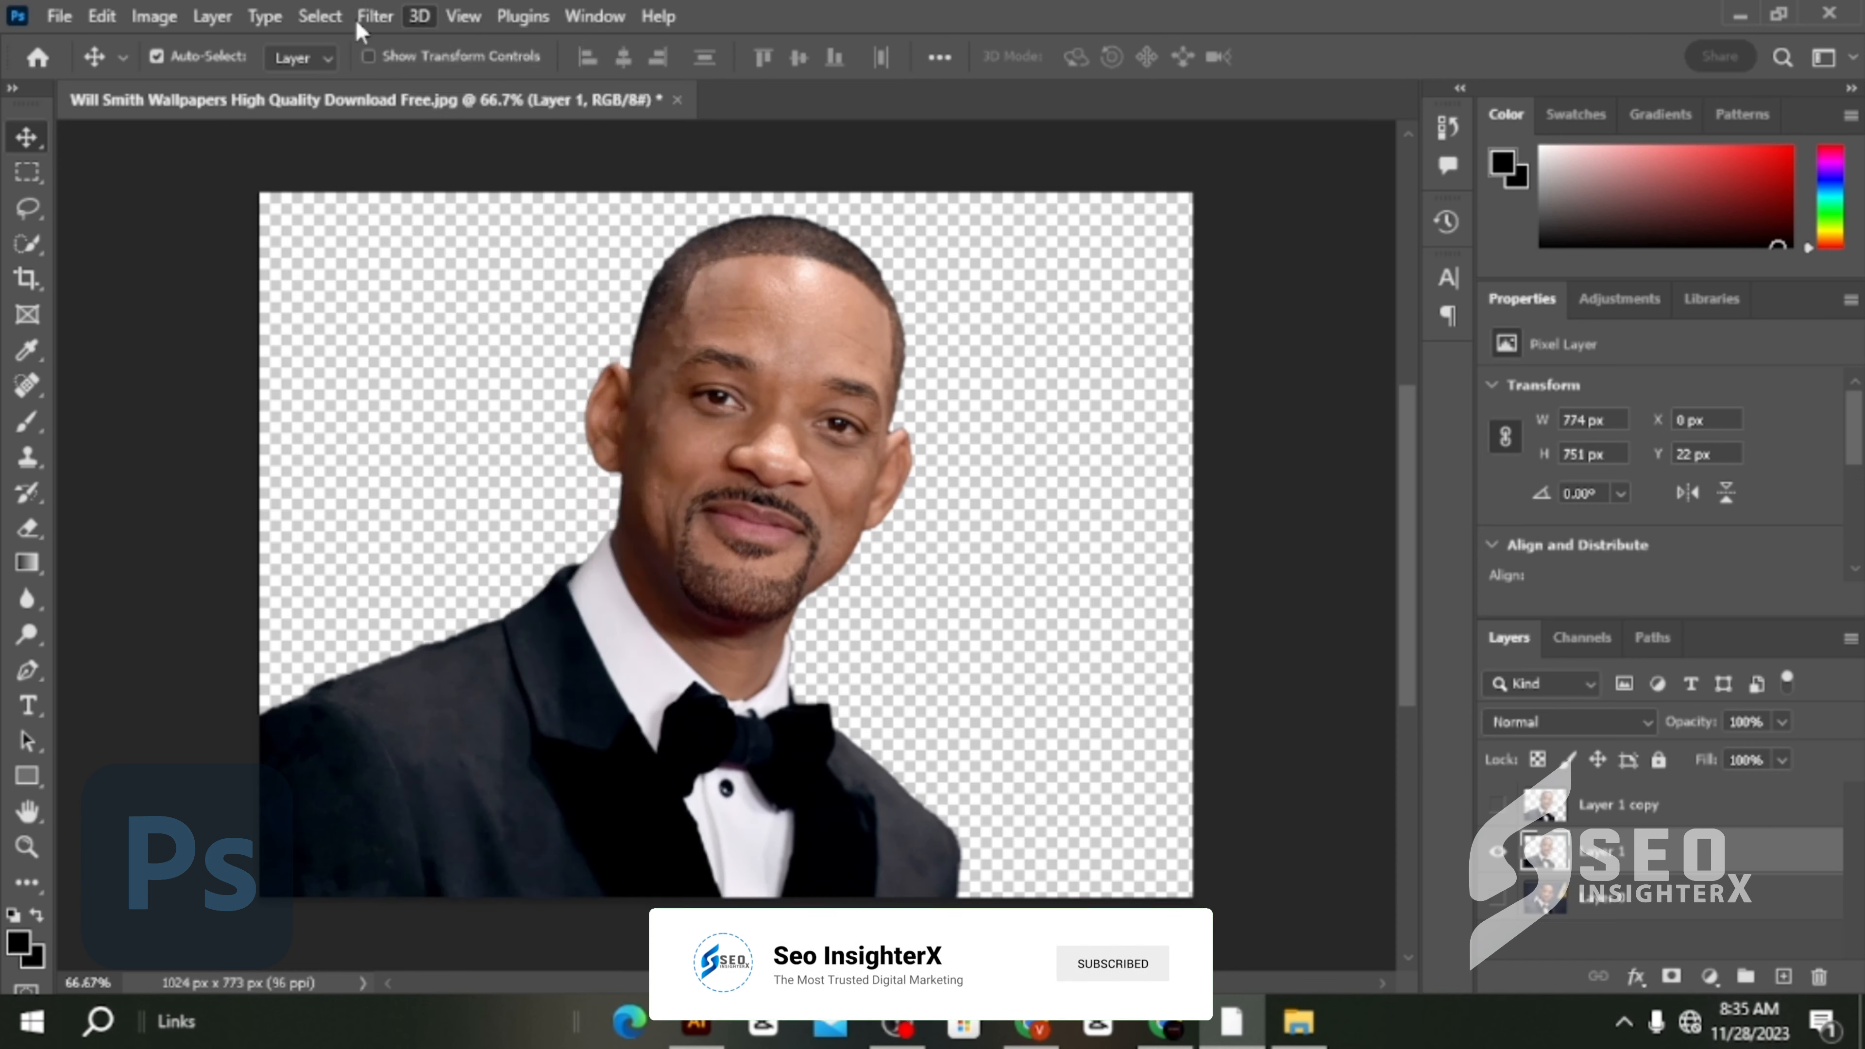
{"action": "left_click", "coordinate": [357, 19]}
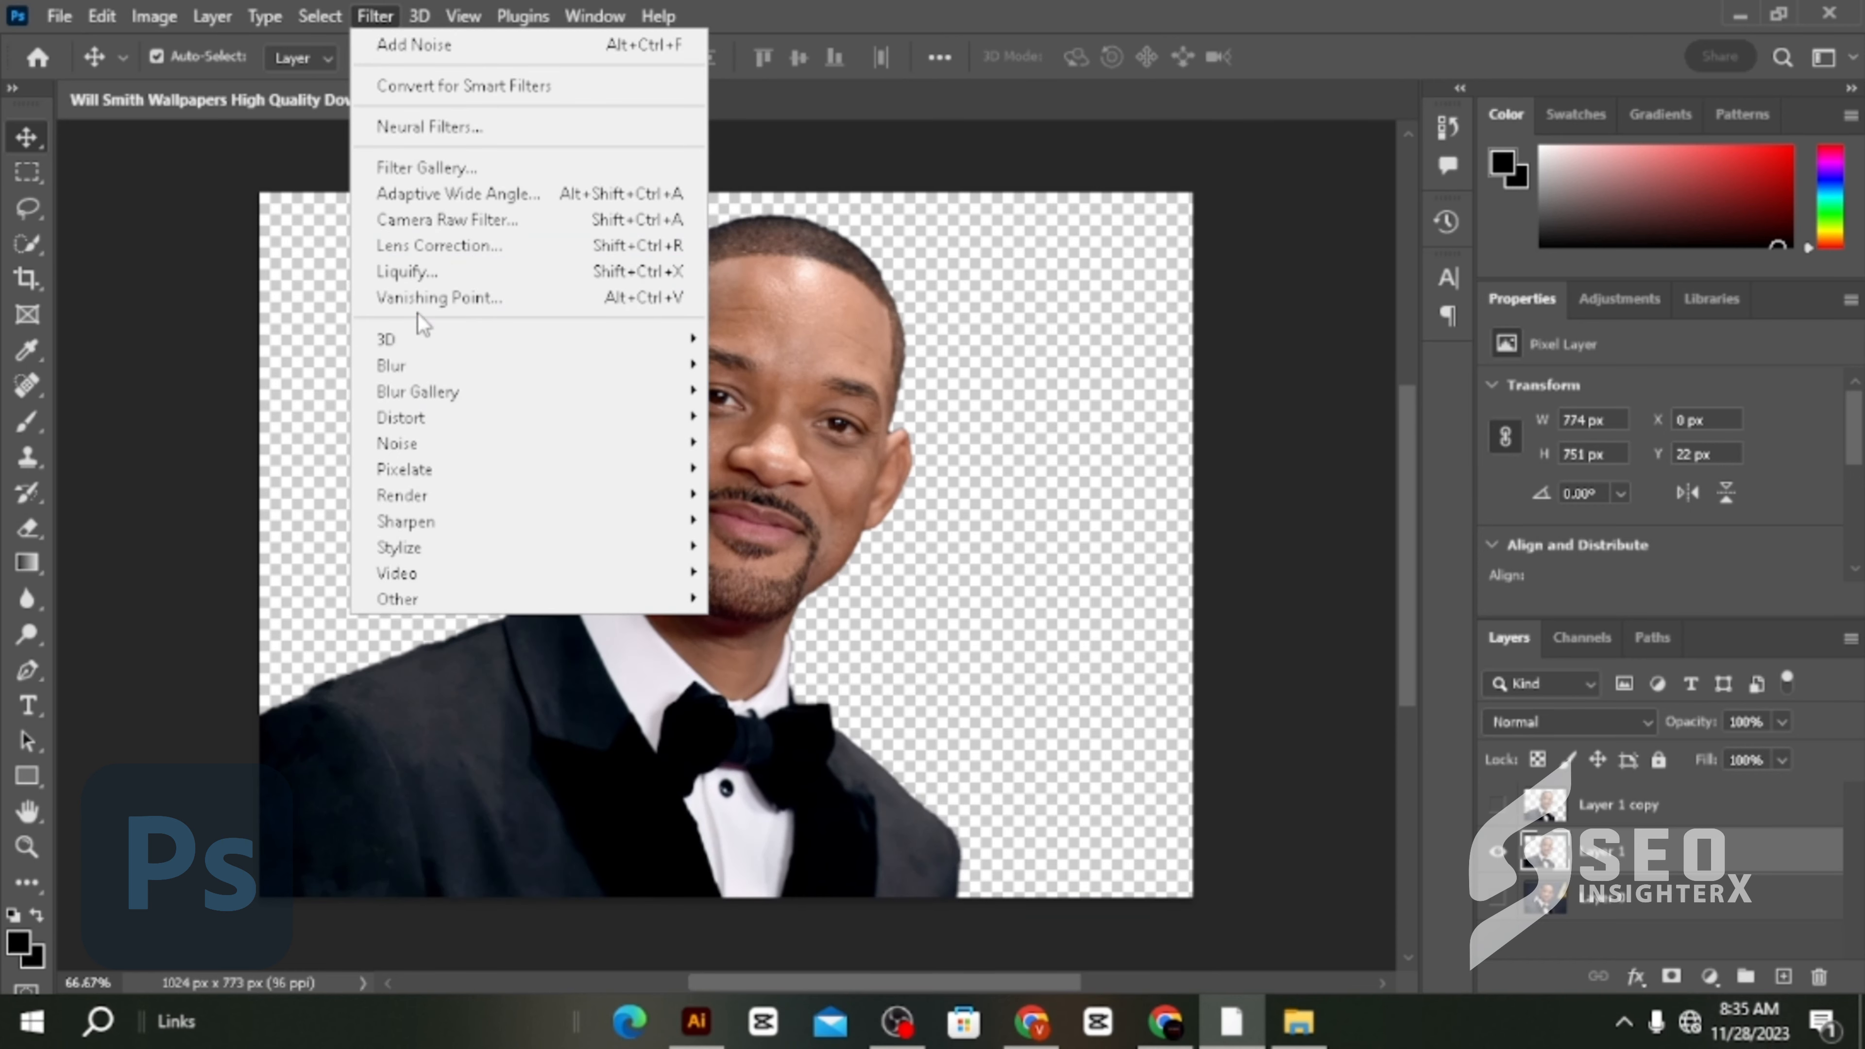
{"action": "left_click", "coordinate": [421, 273]}
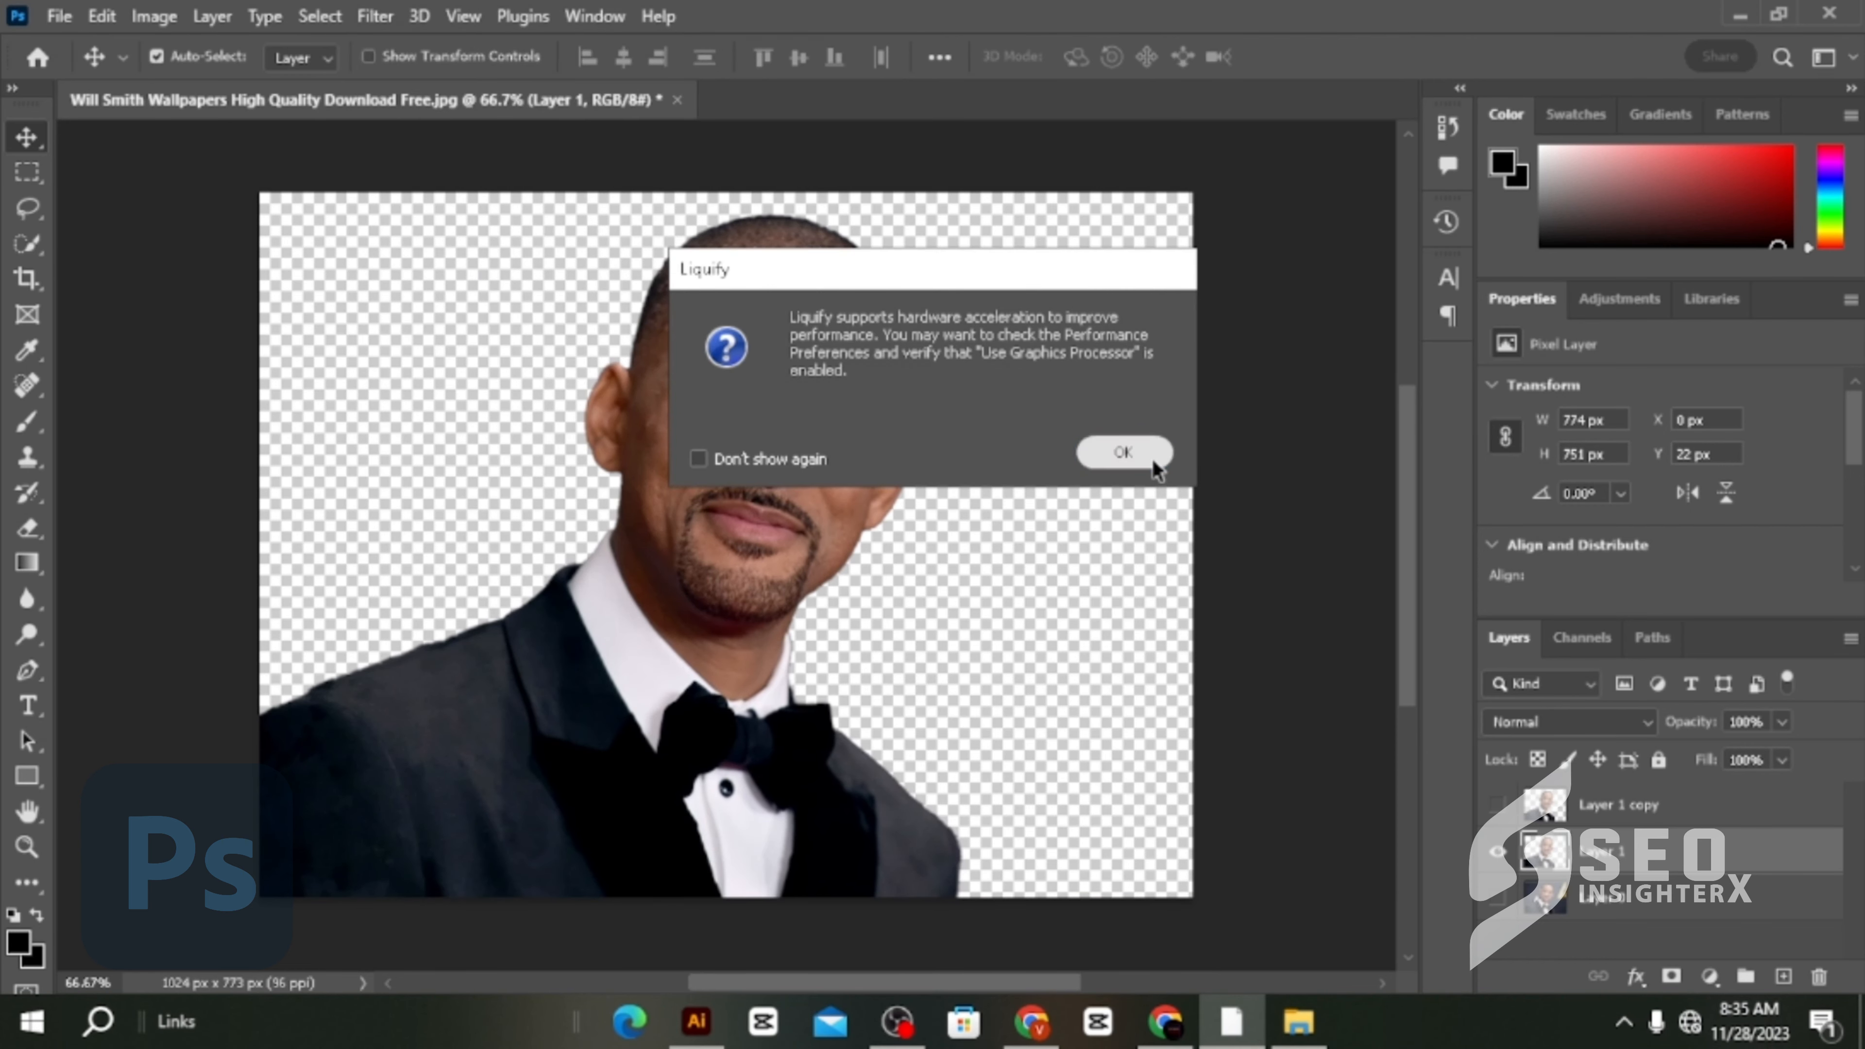
{"action": "left_click", "coordinate": [1152, 460]}
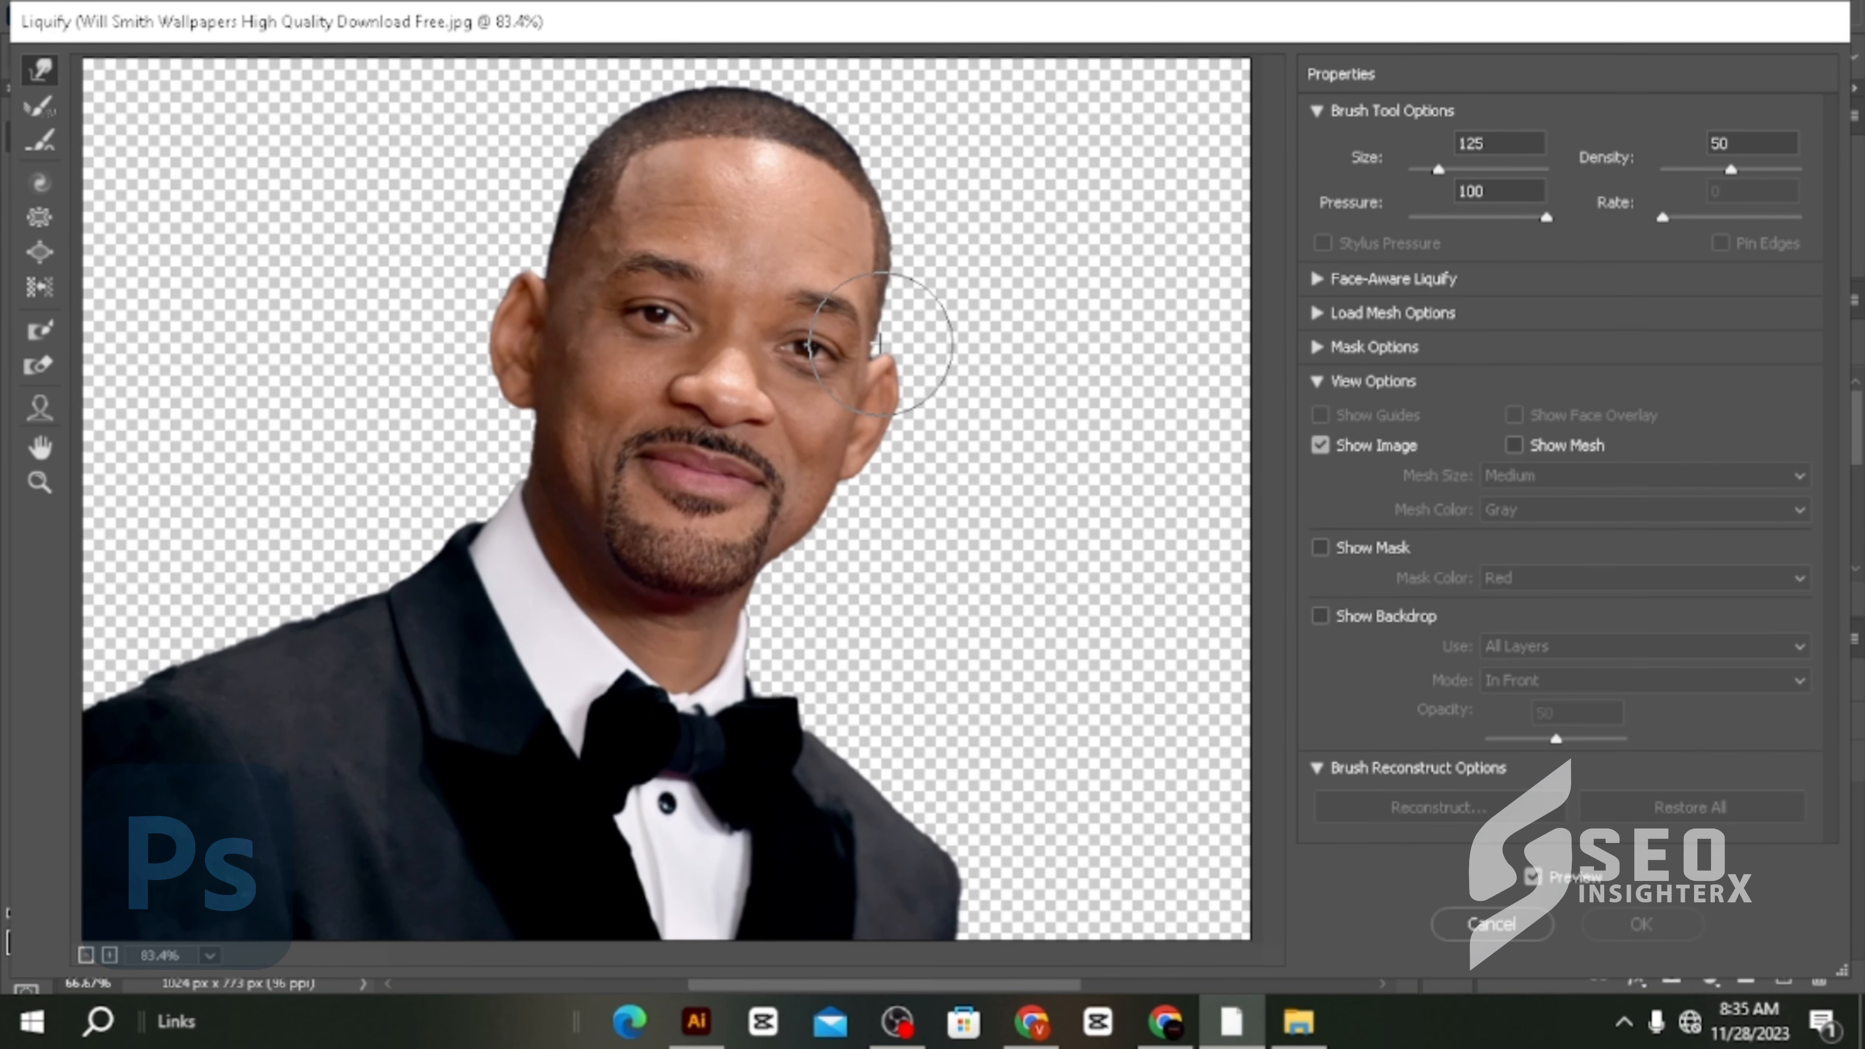
{"action": "left_click_drag", "start_coordinate": [882, 344], "coordinate": [441, 272]}
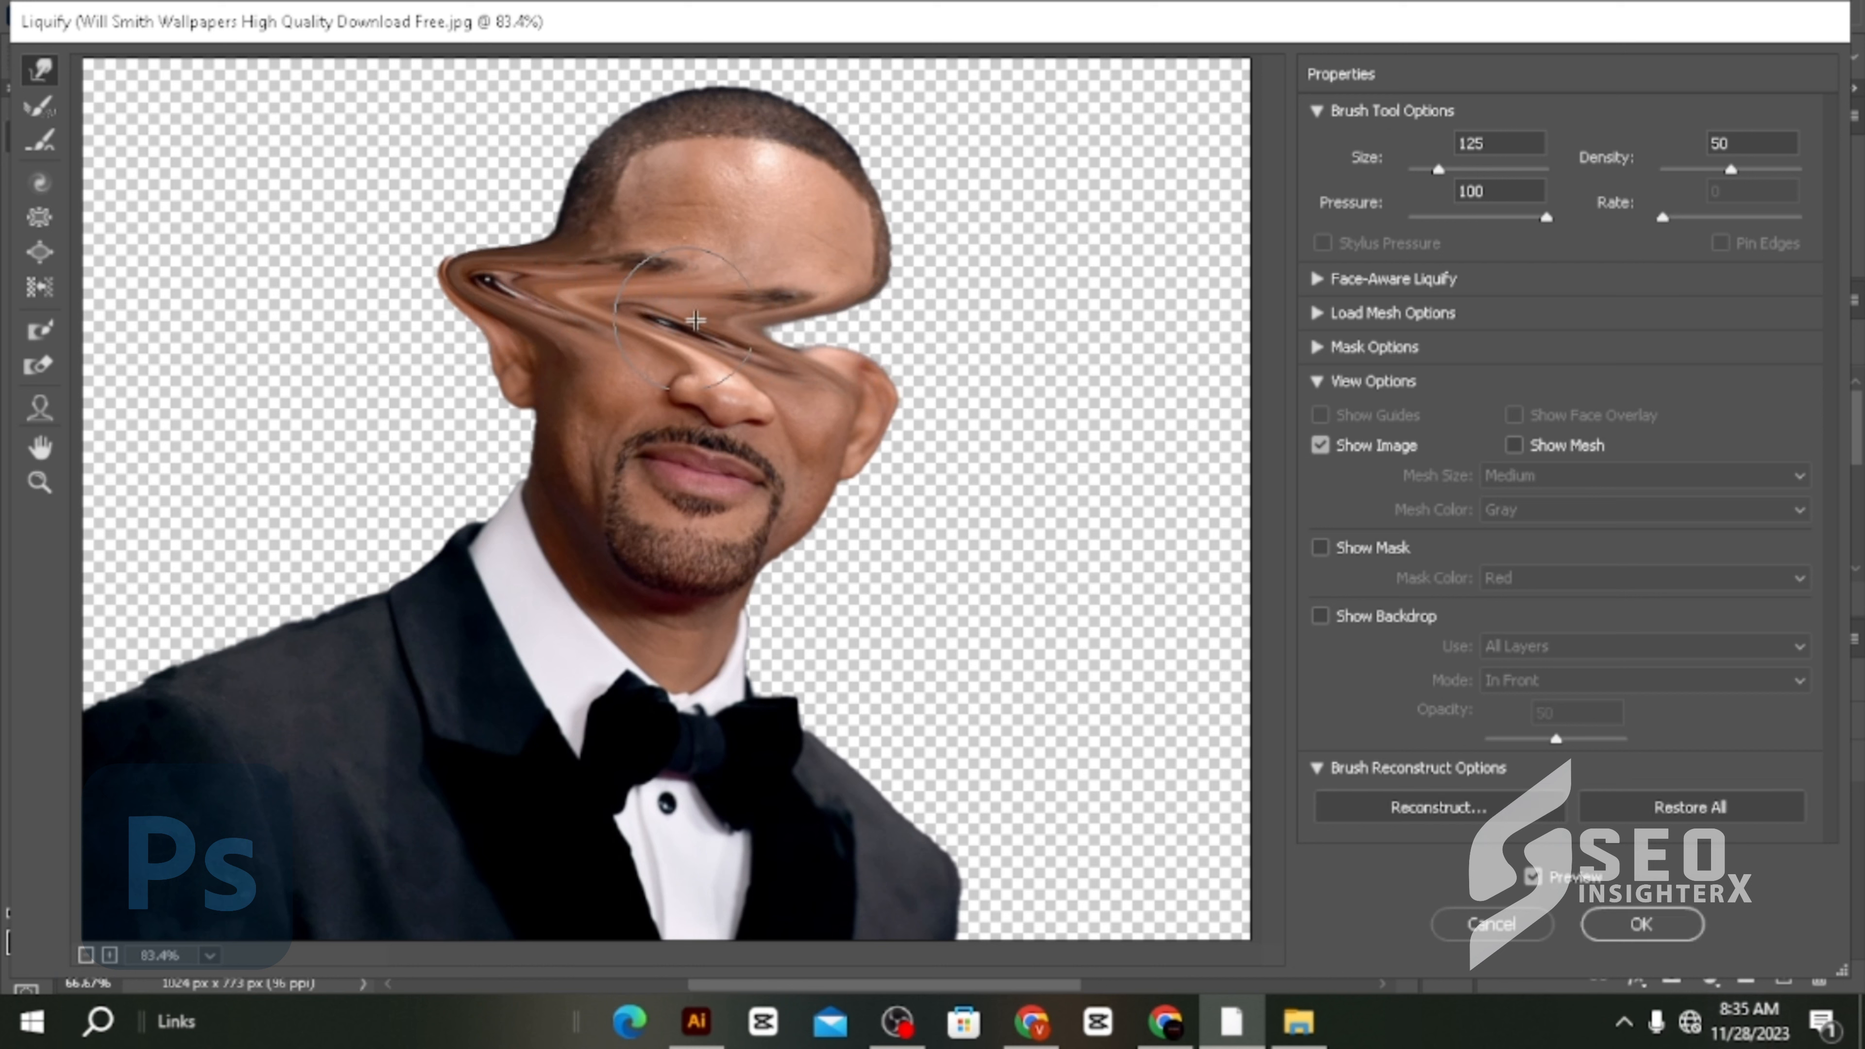
{"action": "left_click_drag", "start_coordinate": [783, 325], "coordinate": [495, 269]}
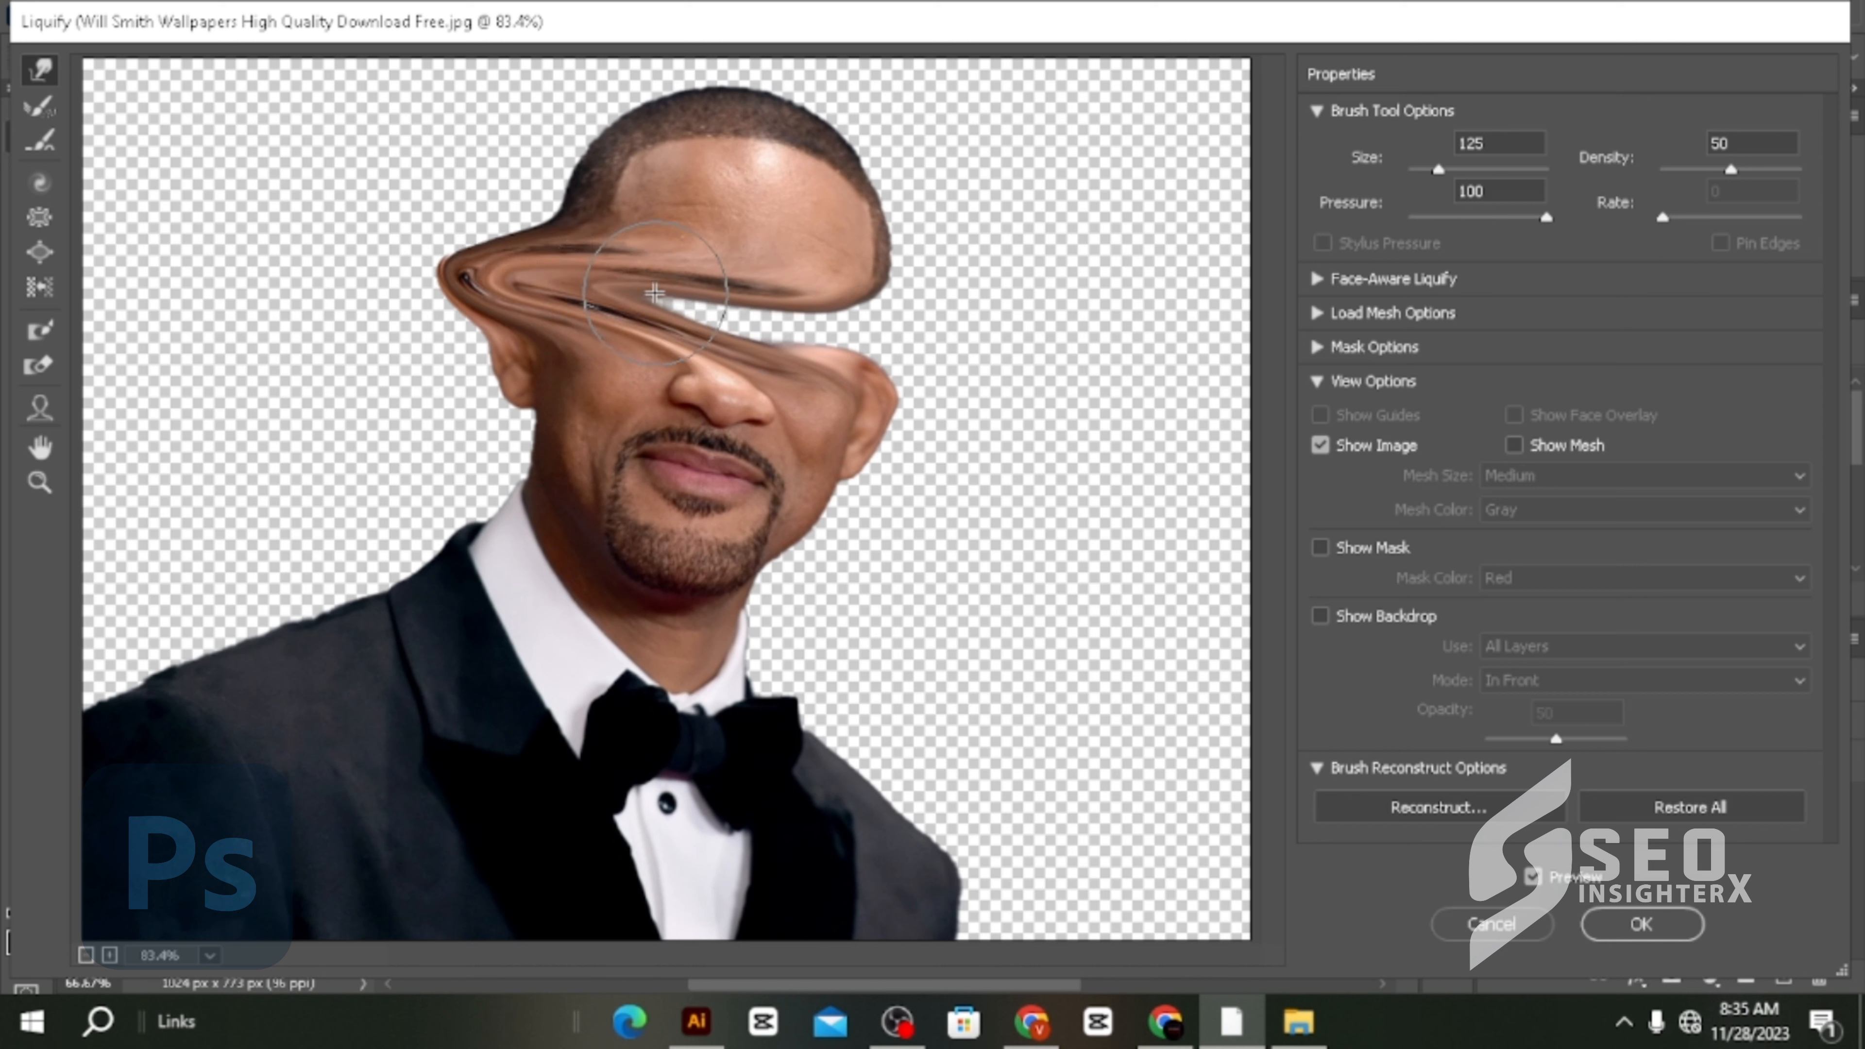
{"action": "left_click_drag", "start_coordinate": [655, 298], "coordinate": [499, 272]}
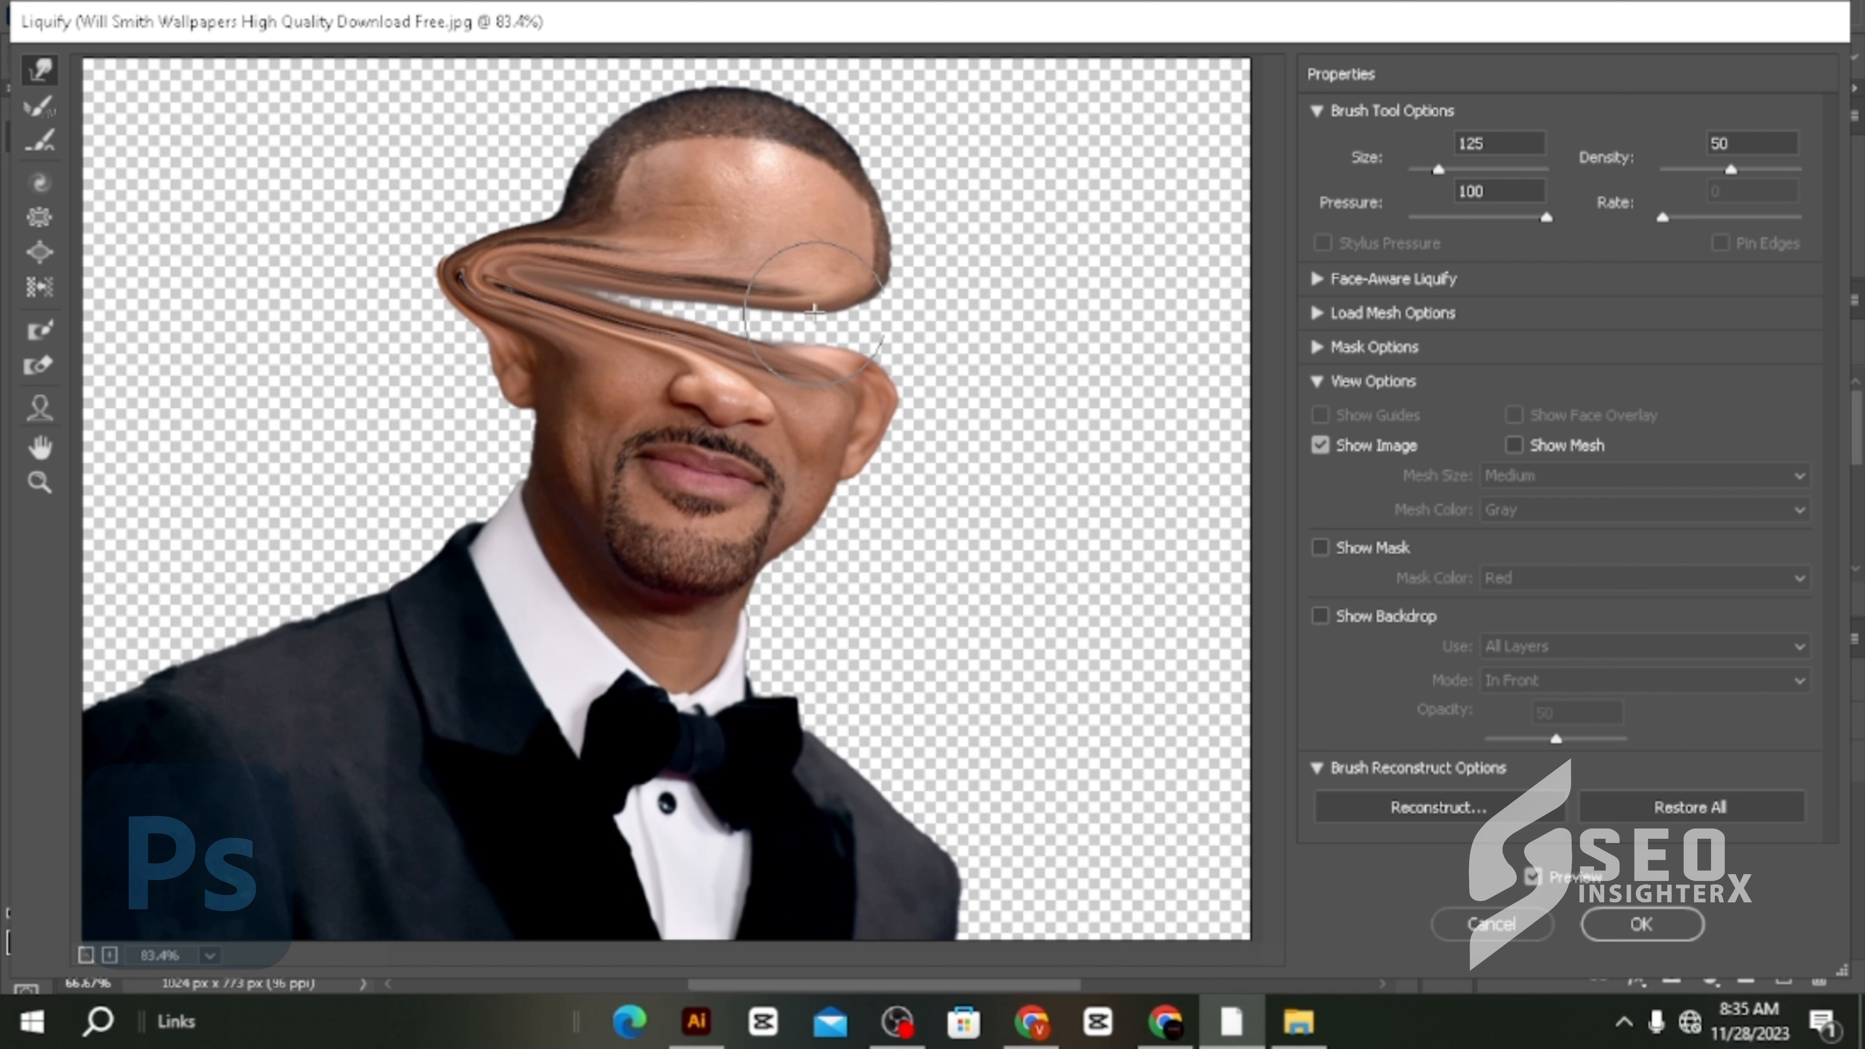
{"action": "mouse_move", "coordinate": [815, 310]}
{"action": "left_mouse_down"}
{"action": "mouse_move", "coordinate": [530, 243]}
{"action": "mouse_move", "coordinate": [567, 272]}
{"action": "mouse_move", "coordinate": [526, 262]}
{"action": "mouse_move", "coordinate": [555, 282]}
{"action": "mouse_move", "coordinate": [521, 302]}
{"action": "mouse_move", "coordinate": [551, 284]}
{"action": "mouse_move", "coordinate": [499, 286]}
{"action": "left_mouse_up"}
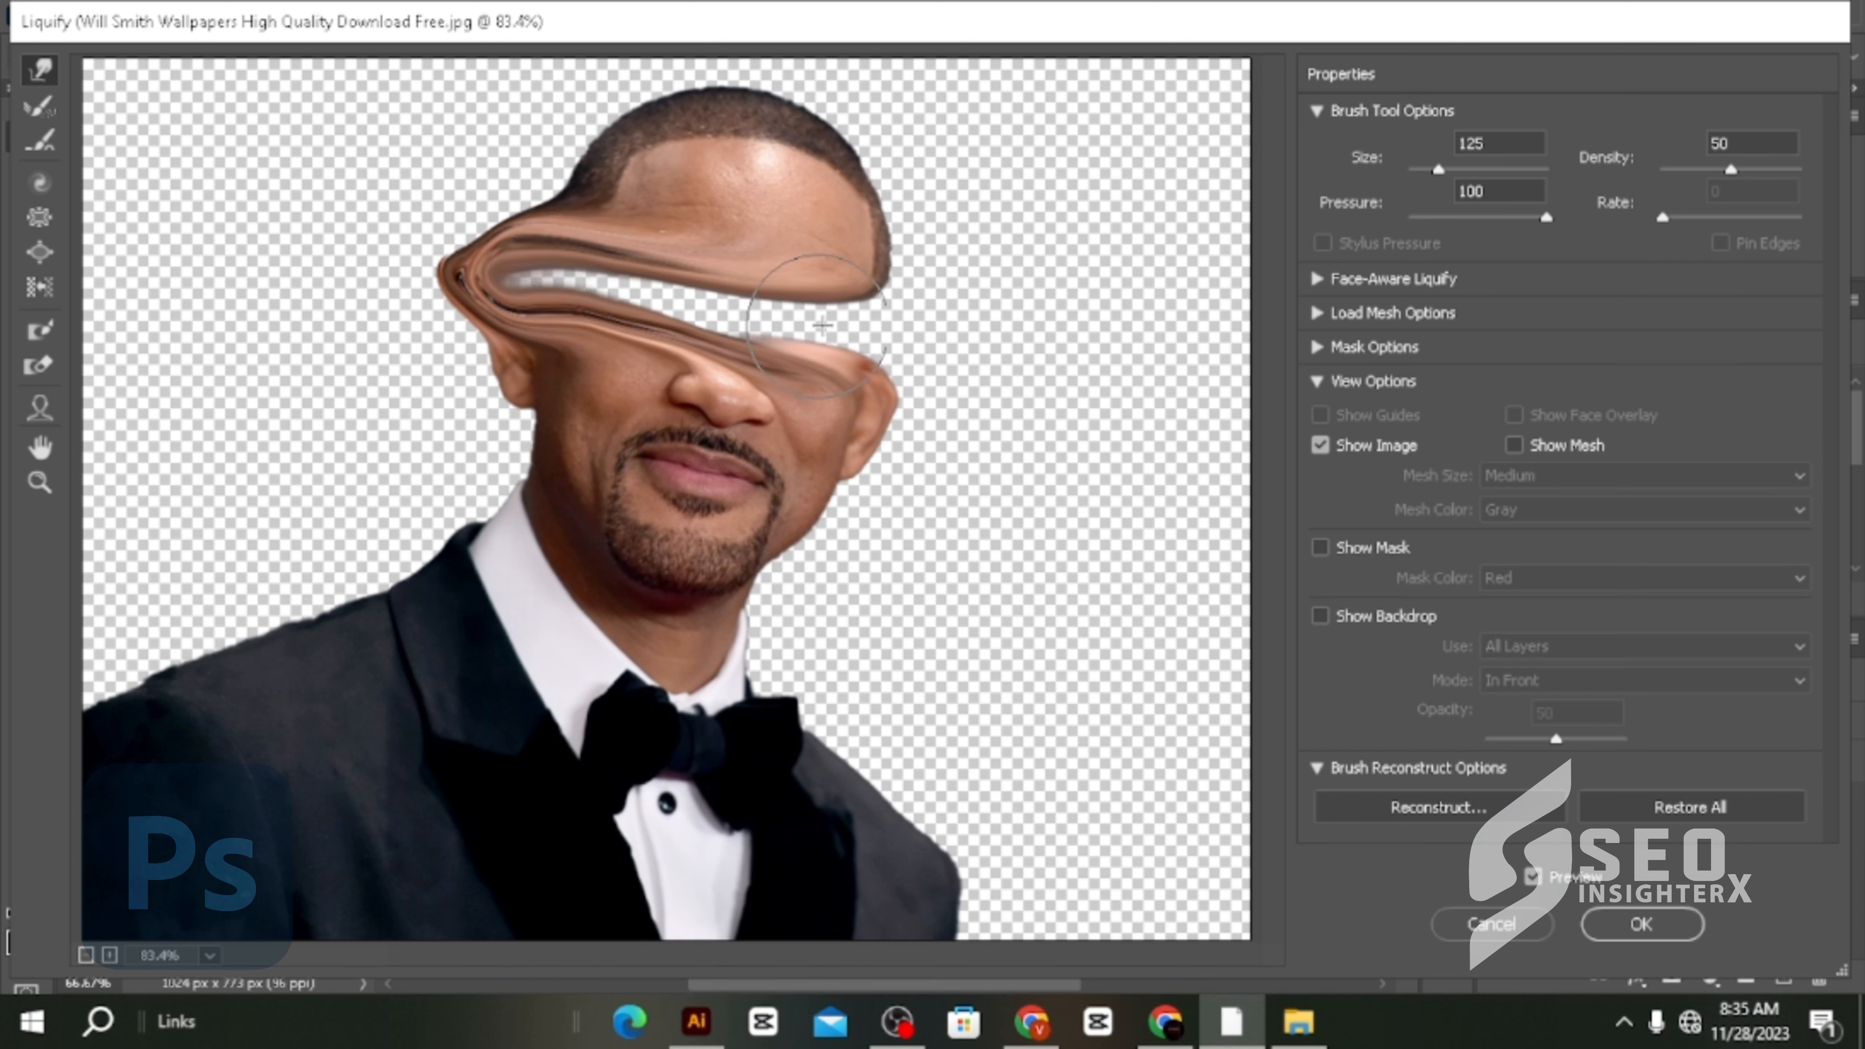
{"action": "left_click_drag", "start_coordinate": [852, 327], "coordinate": [646, 312]}
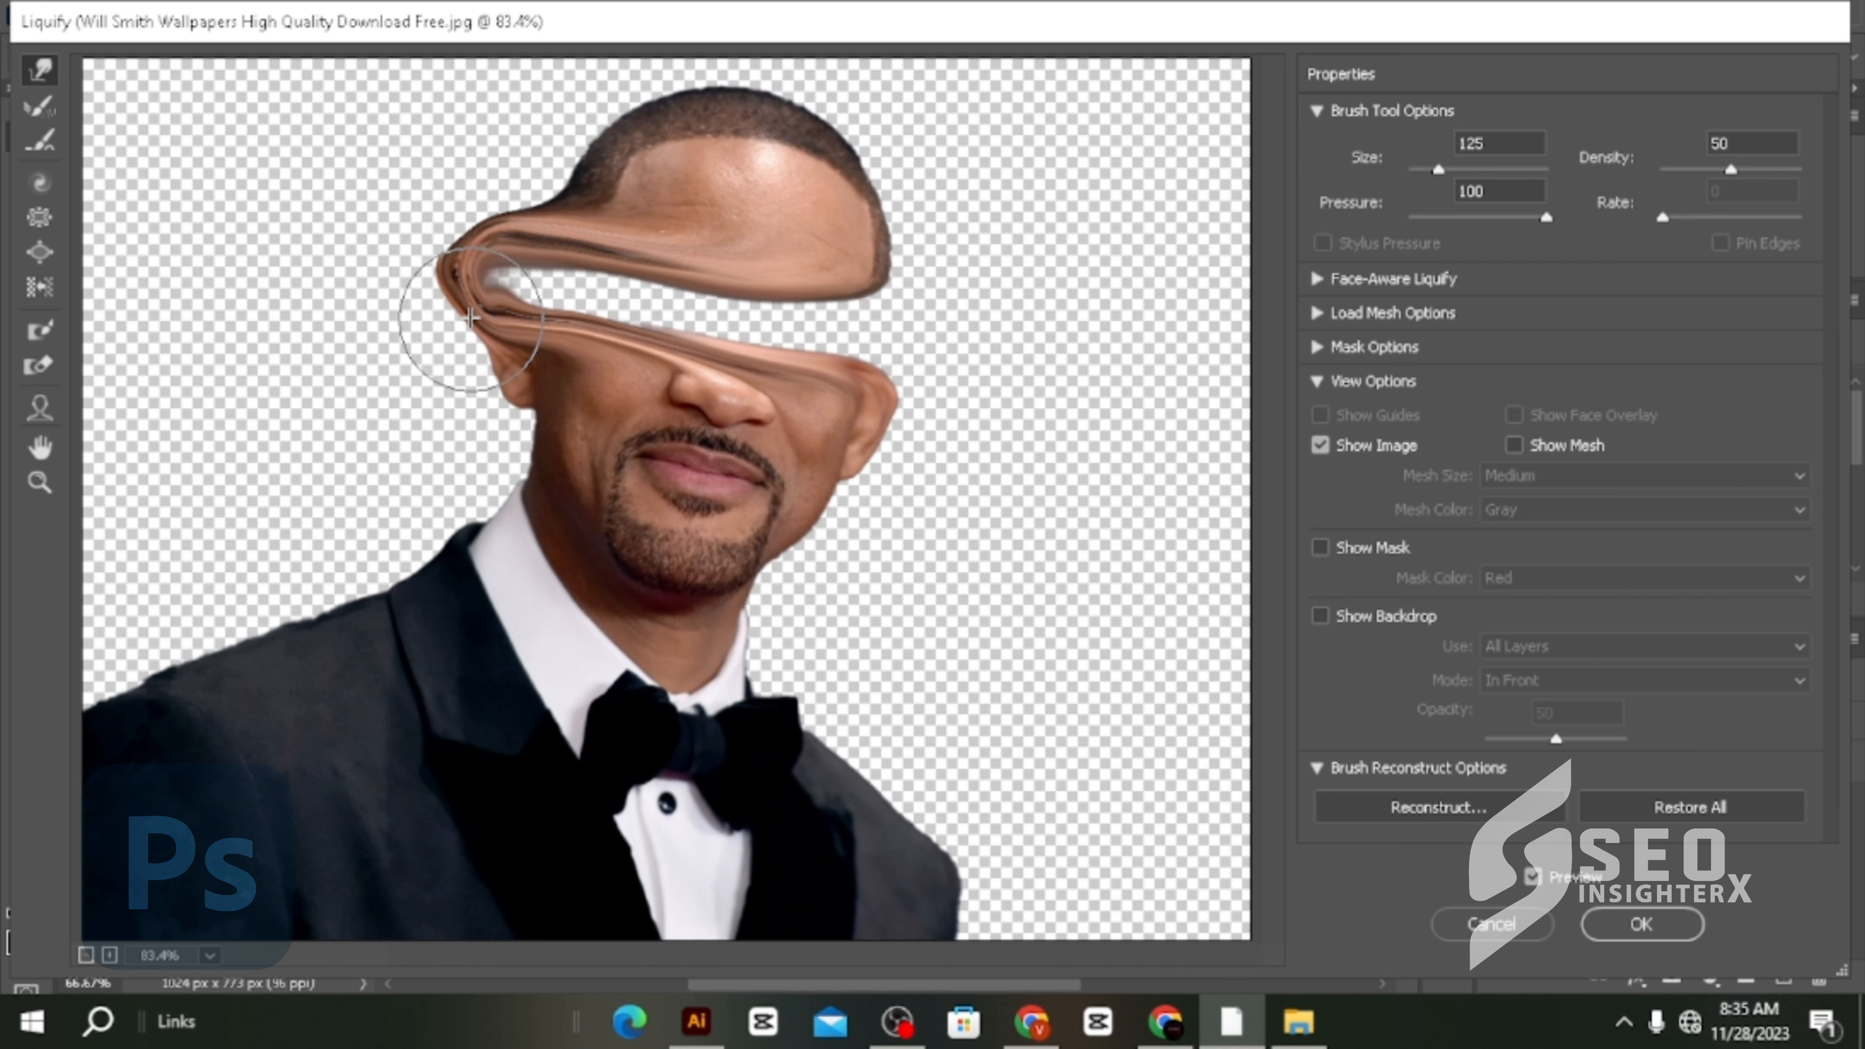
{"action": "mouse_move", "coordinate": [756, 316]}
{"action": "left_mouse_down"}
{"action": "mouse_move", "coordinate": [786, 265]}
{"action": "mouse_move", "coordinate": [779, 301]}
{"action": "mouse_move", "coordinate": [735, 257]}
{"action": "mouse_move", "coordinate": [665, 270]}
{"action": "mouse_move", "coordinate": [573, 220]}
{"action": "mouse_move", "coordinate": [507, 220]}
{"action": "mouse_move", "coordinate": [540, 259]}
{"action": "mouse_move", "coordinate": [470, 228]}
{"action": "mouse_move", "coordinate": [516, 270]}
{"action": "mouse_move", "coordinate": [478, 283]}
{"action": "mouse_move", "coordinate": [459, 265]}
{"action": "mouse_move", "coordinate": [559, 282]}
{"action": "mouse_move", "coordinate": [514, 316]}
{"action": "mouse_move", "coordinate": [654, 309]}
{"action": "left_mouse_up"}
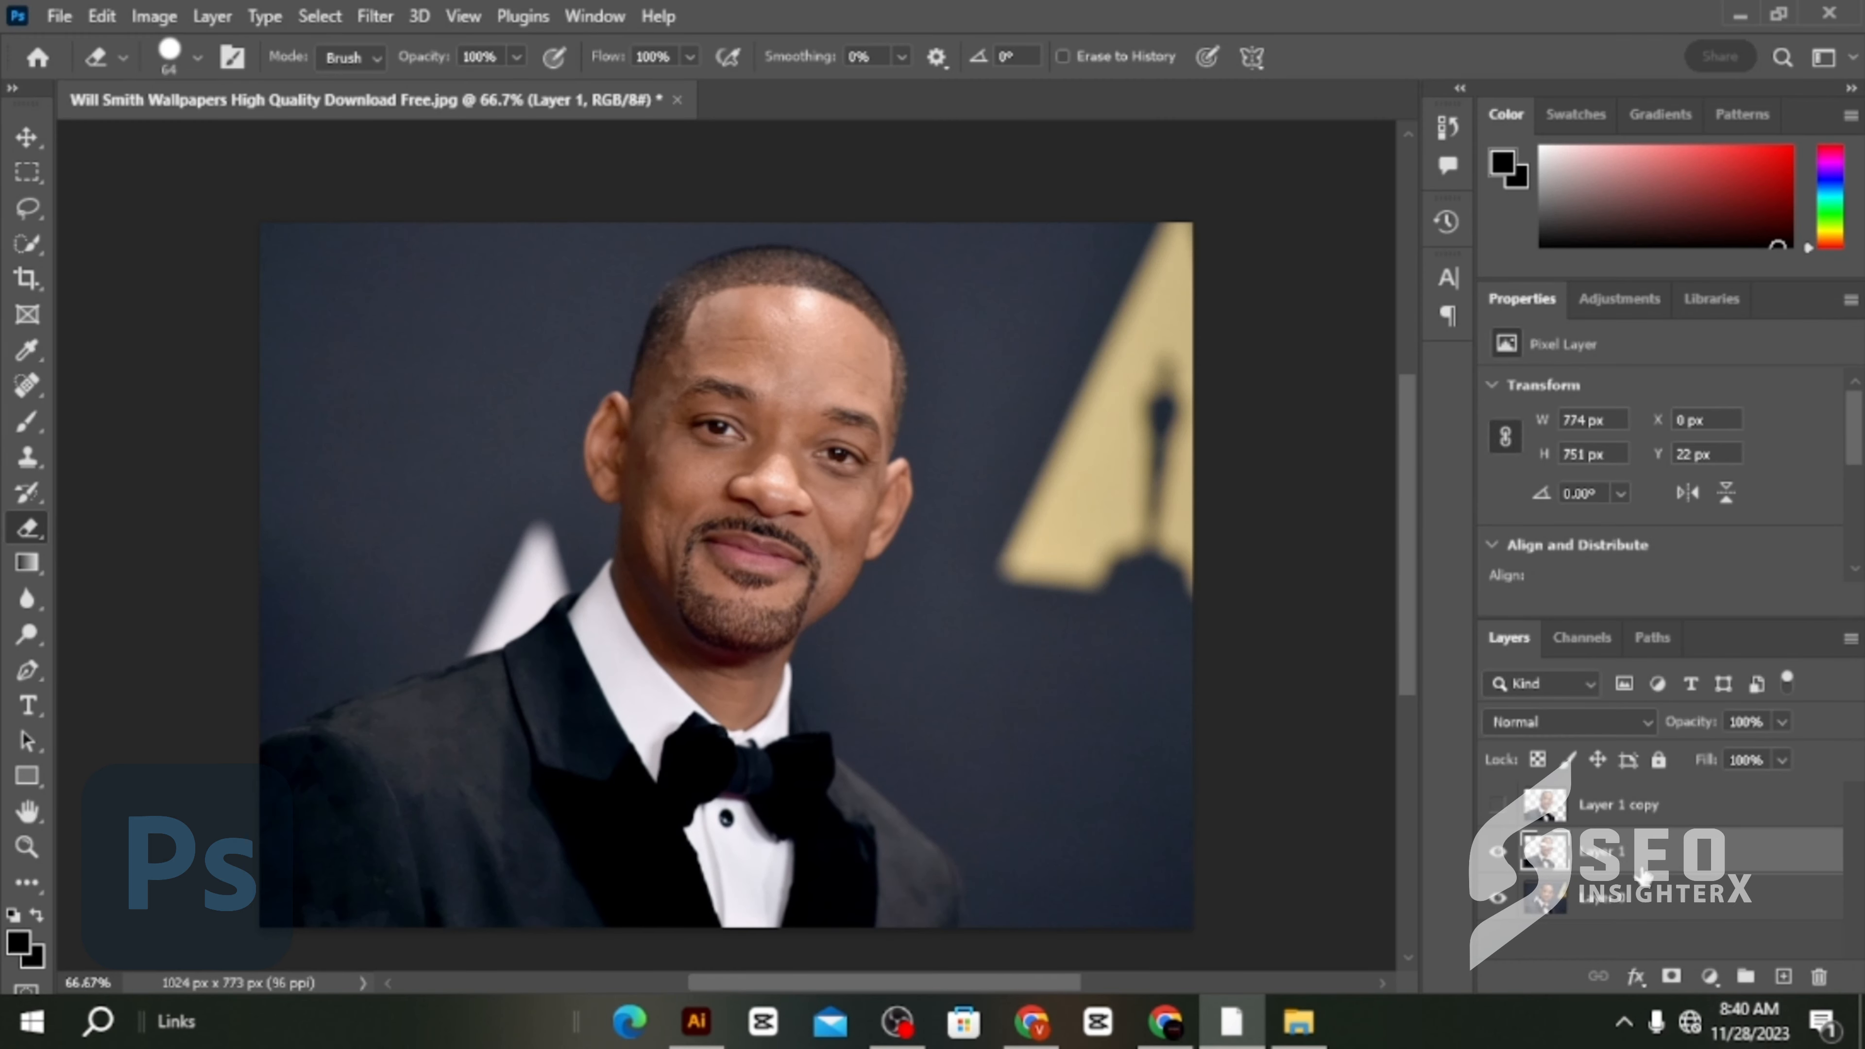
Add a Black & White adjustment clipped to Layer 1, with Reds at -12 and Yellows at 25.
{"action": "left_click", "coordinate": [1709, 977]}
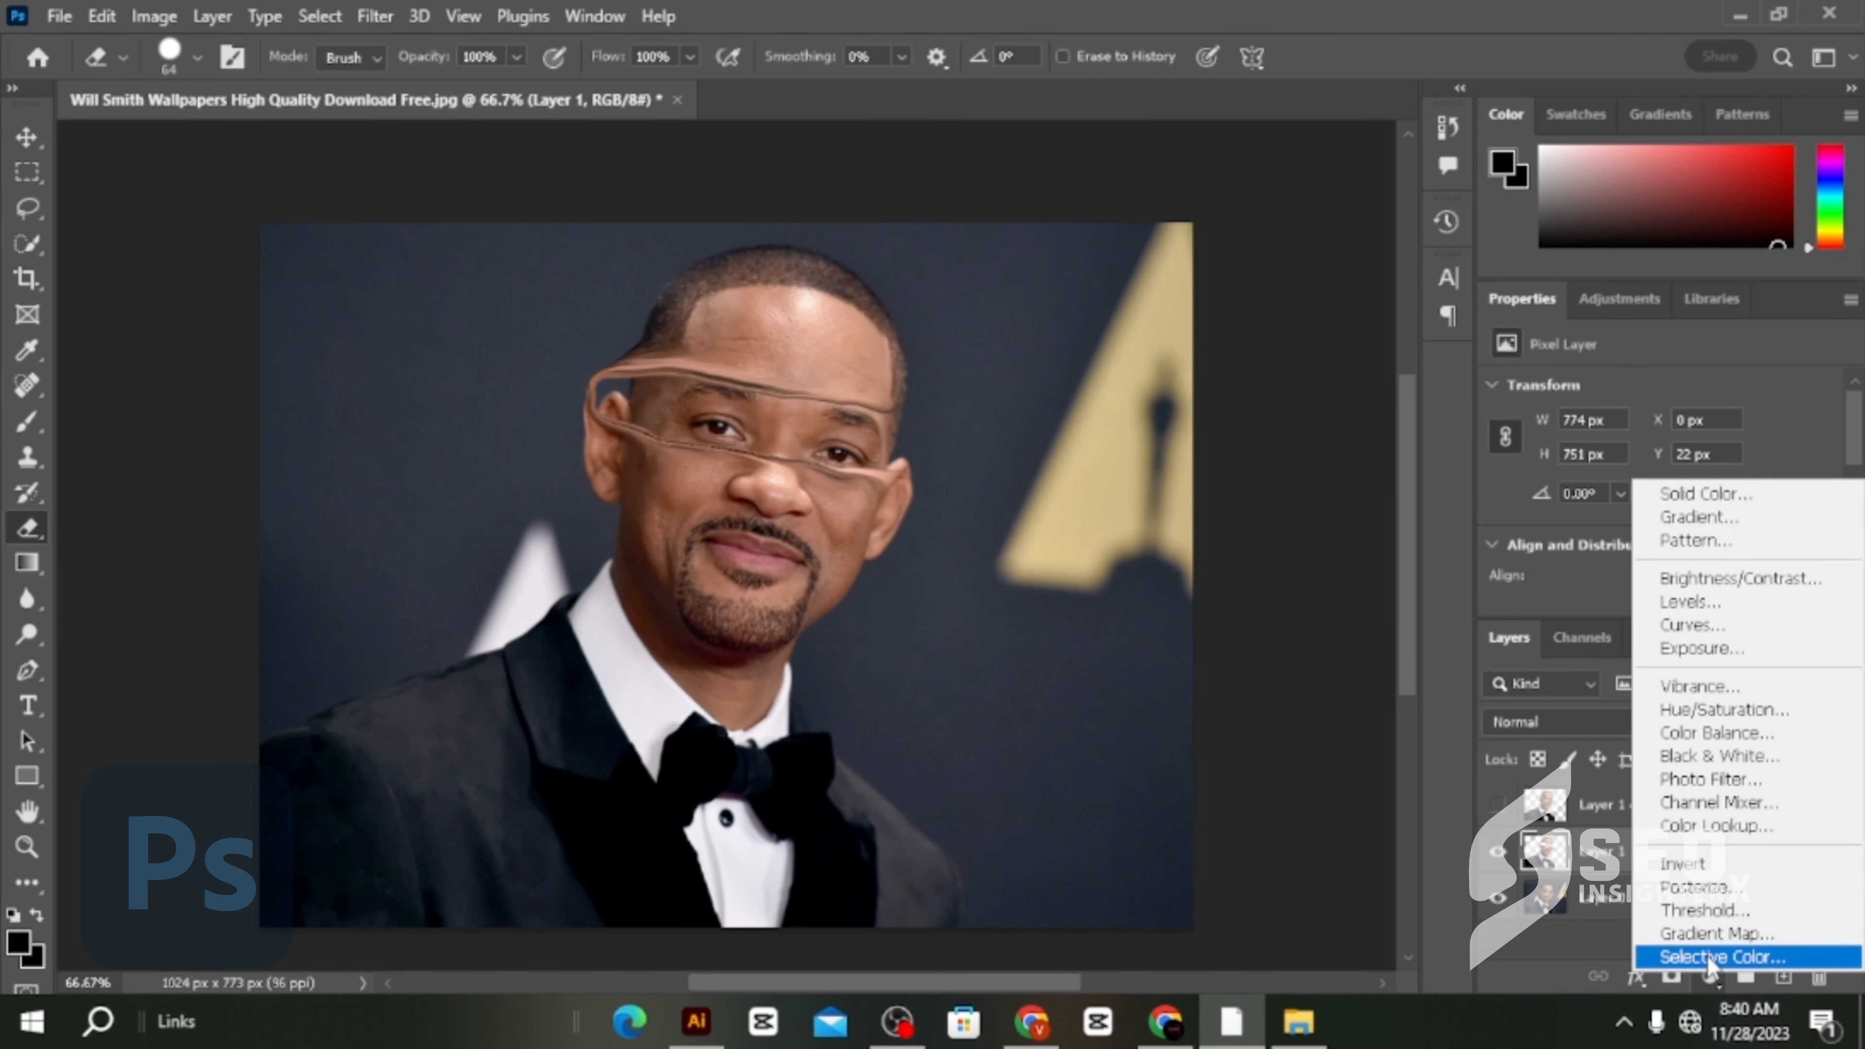
{"action": "left_click", "coordinate": [1689, 755]}
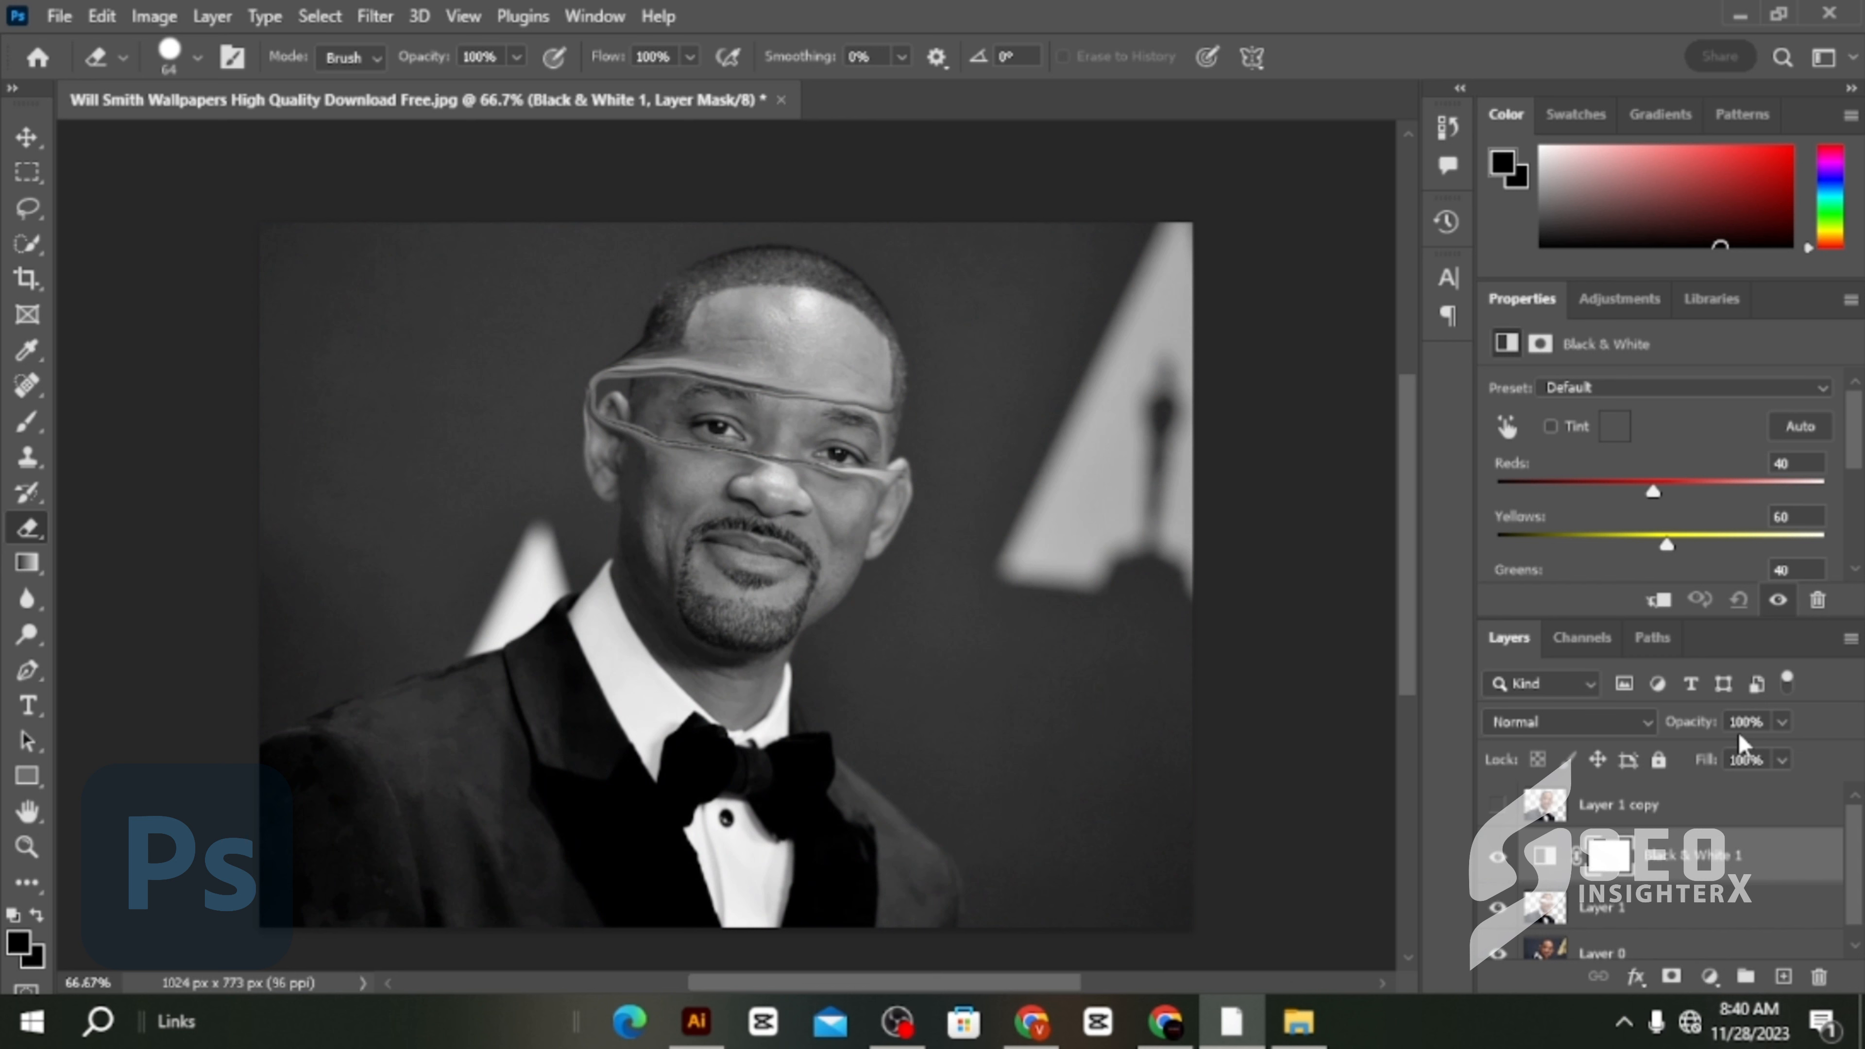
{"action": "left_click", "coordinate": [1658, 601]}
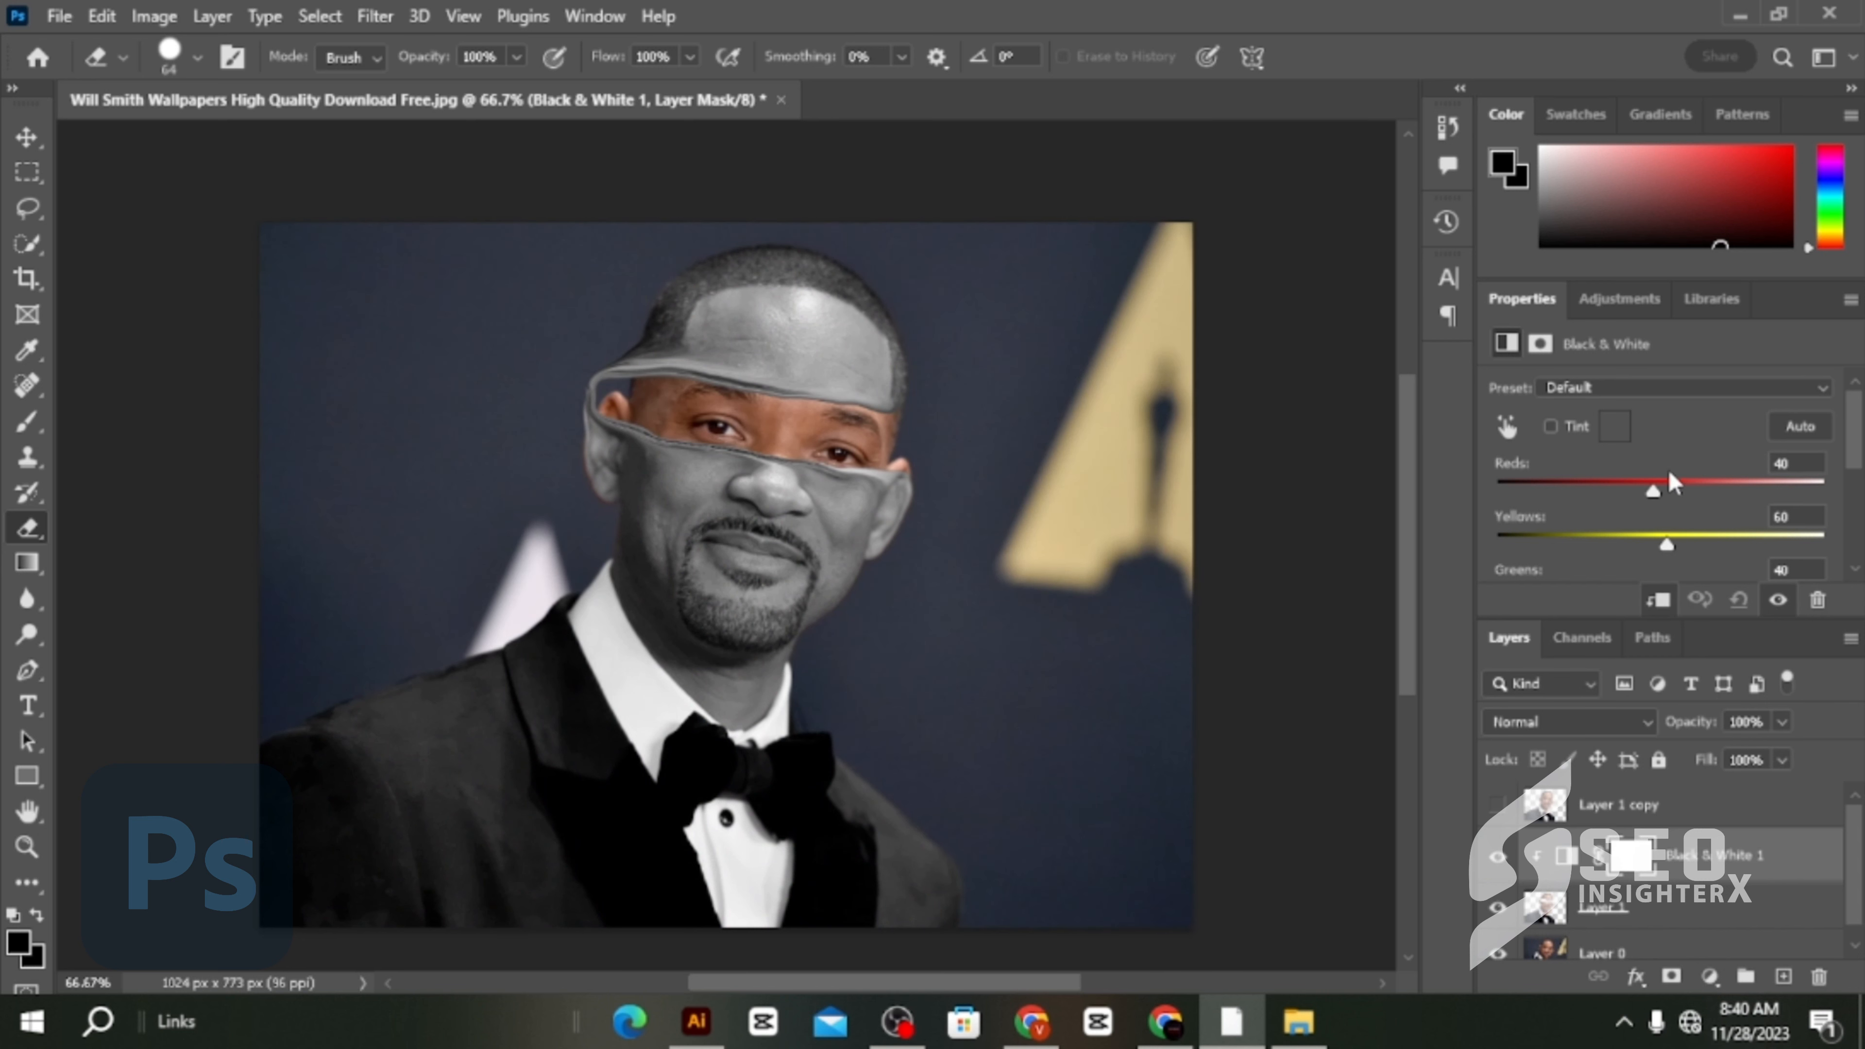
{"action": "left_click_drag", "start_coordinate": [1653, 490], "coordinate": [1656, 543]}
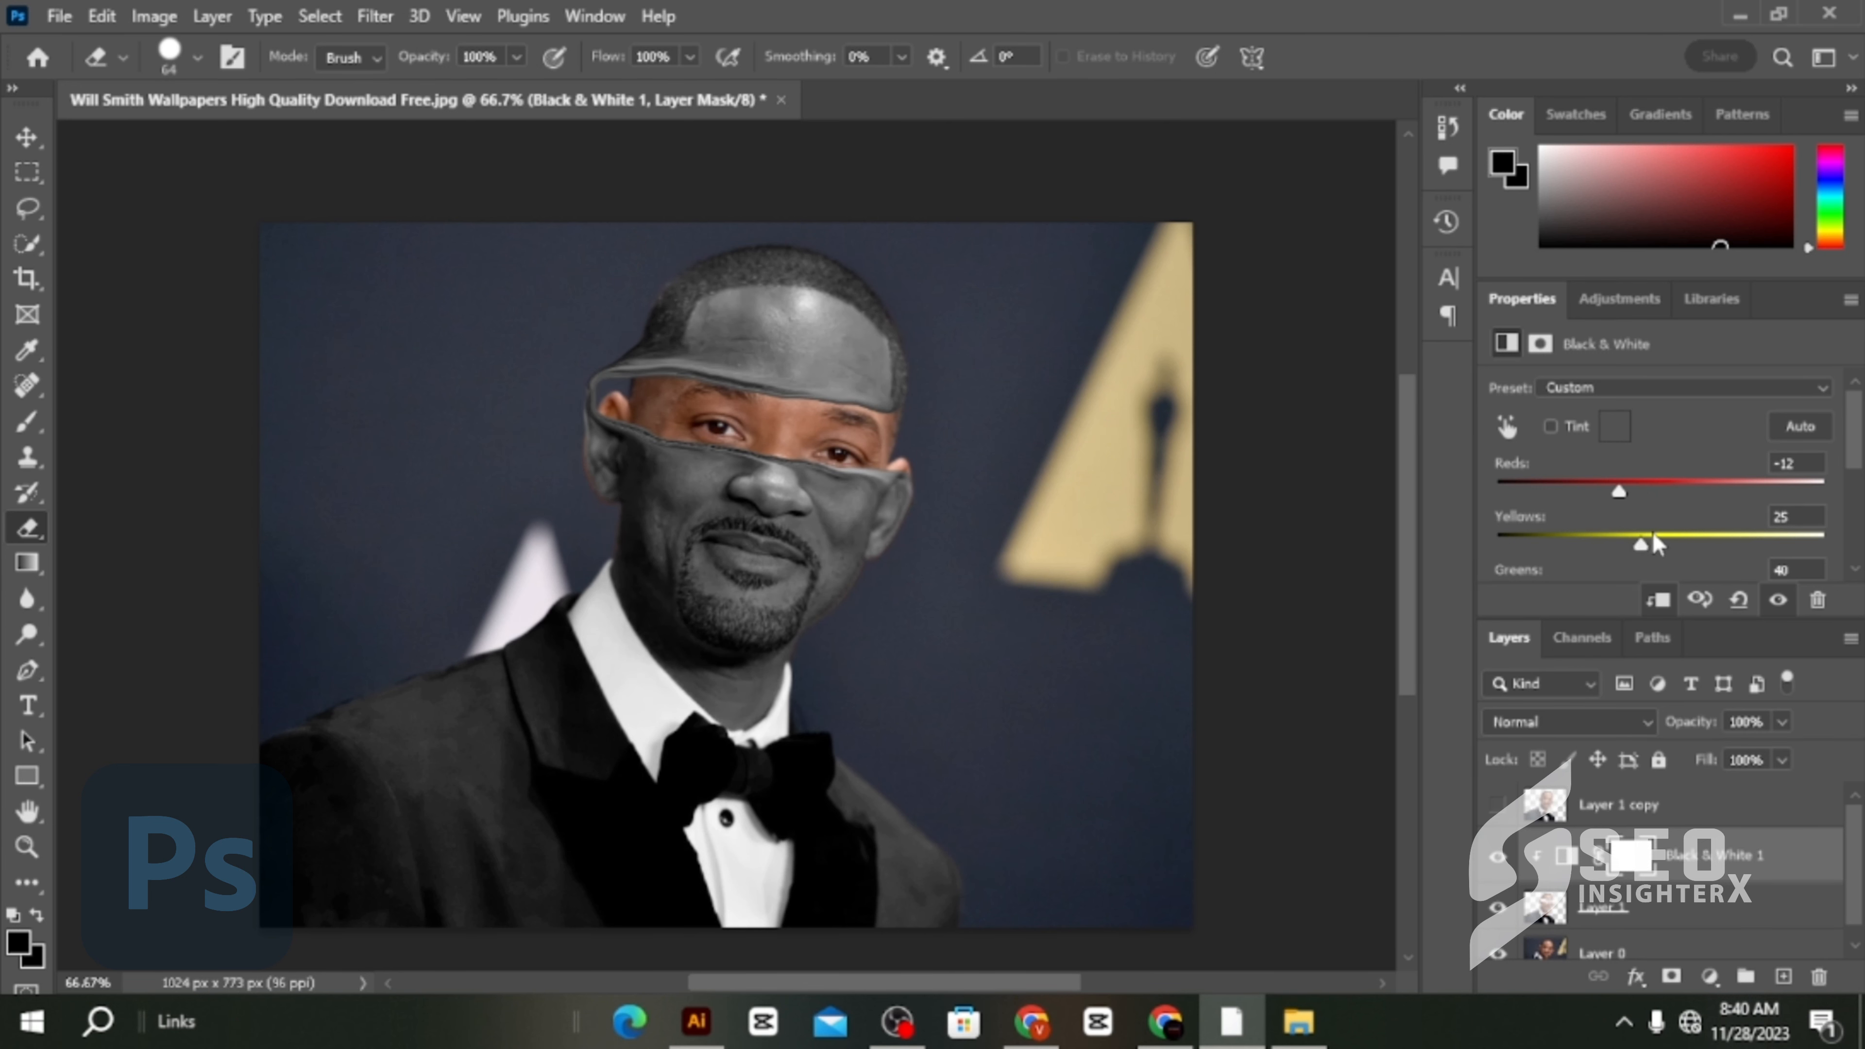
Scale Layer 0 up from its centre to about 103.9% with Free Transform.
{"action": "scroll", "coordinate": [1697, 867], "scroll_direction": "down", "scroll_amount": 1}
{"action": "left_click", "coordinate": [1681, 892]}
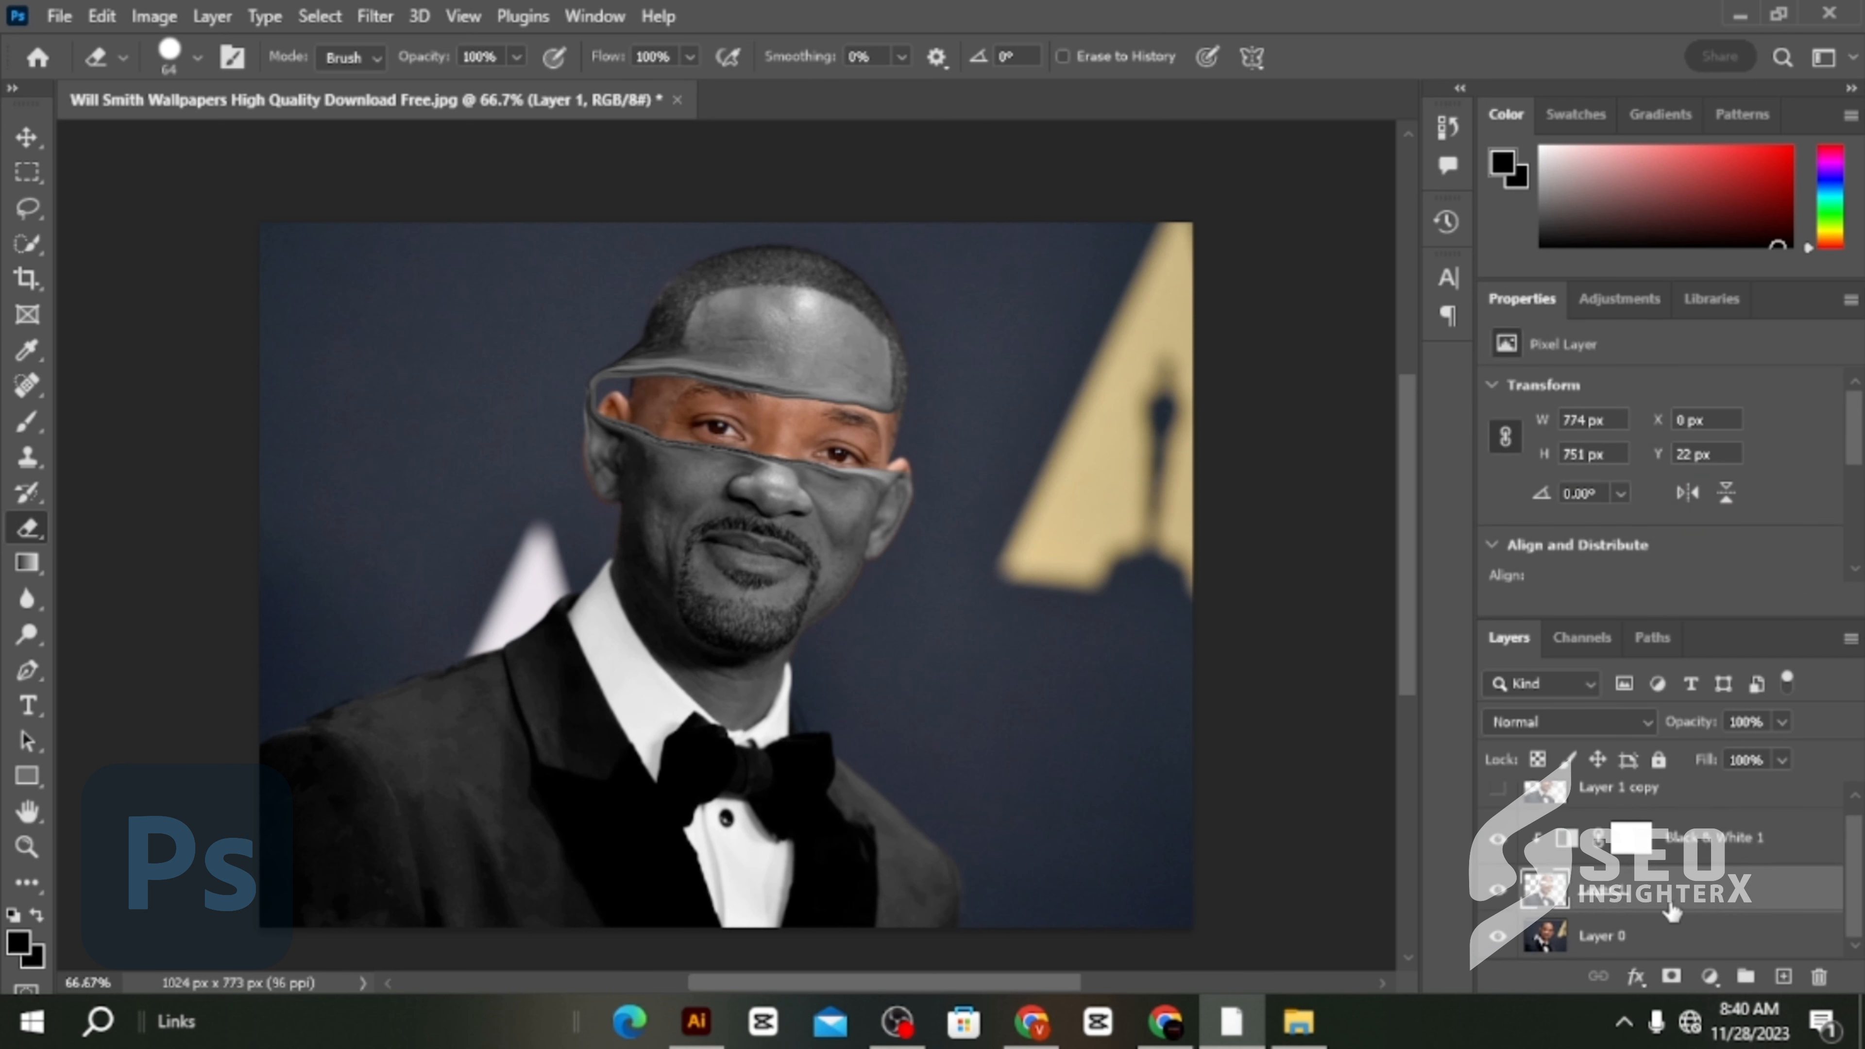
{"action": "left_click", "coordinate": [1657, 952]}
{"action": "key", "text": "ctrl+t"}
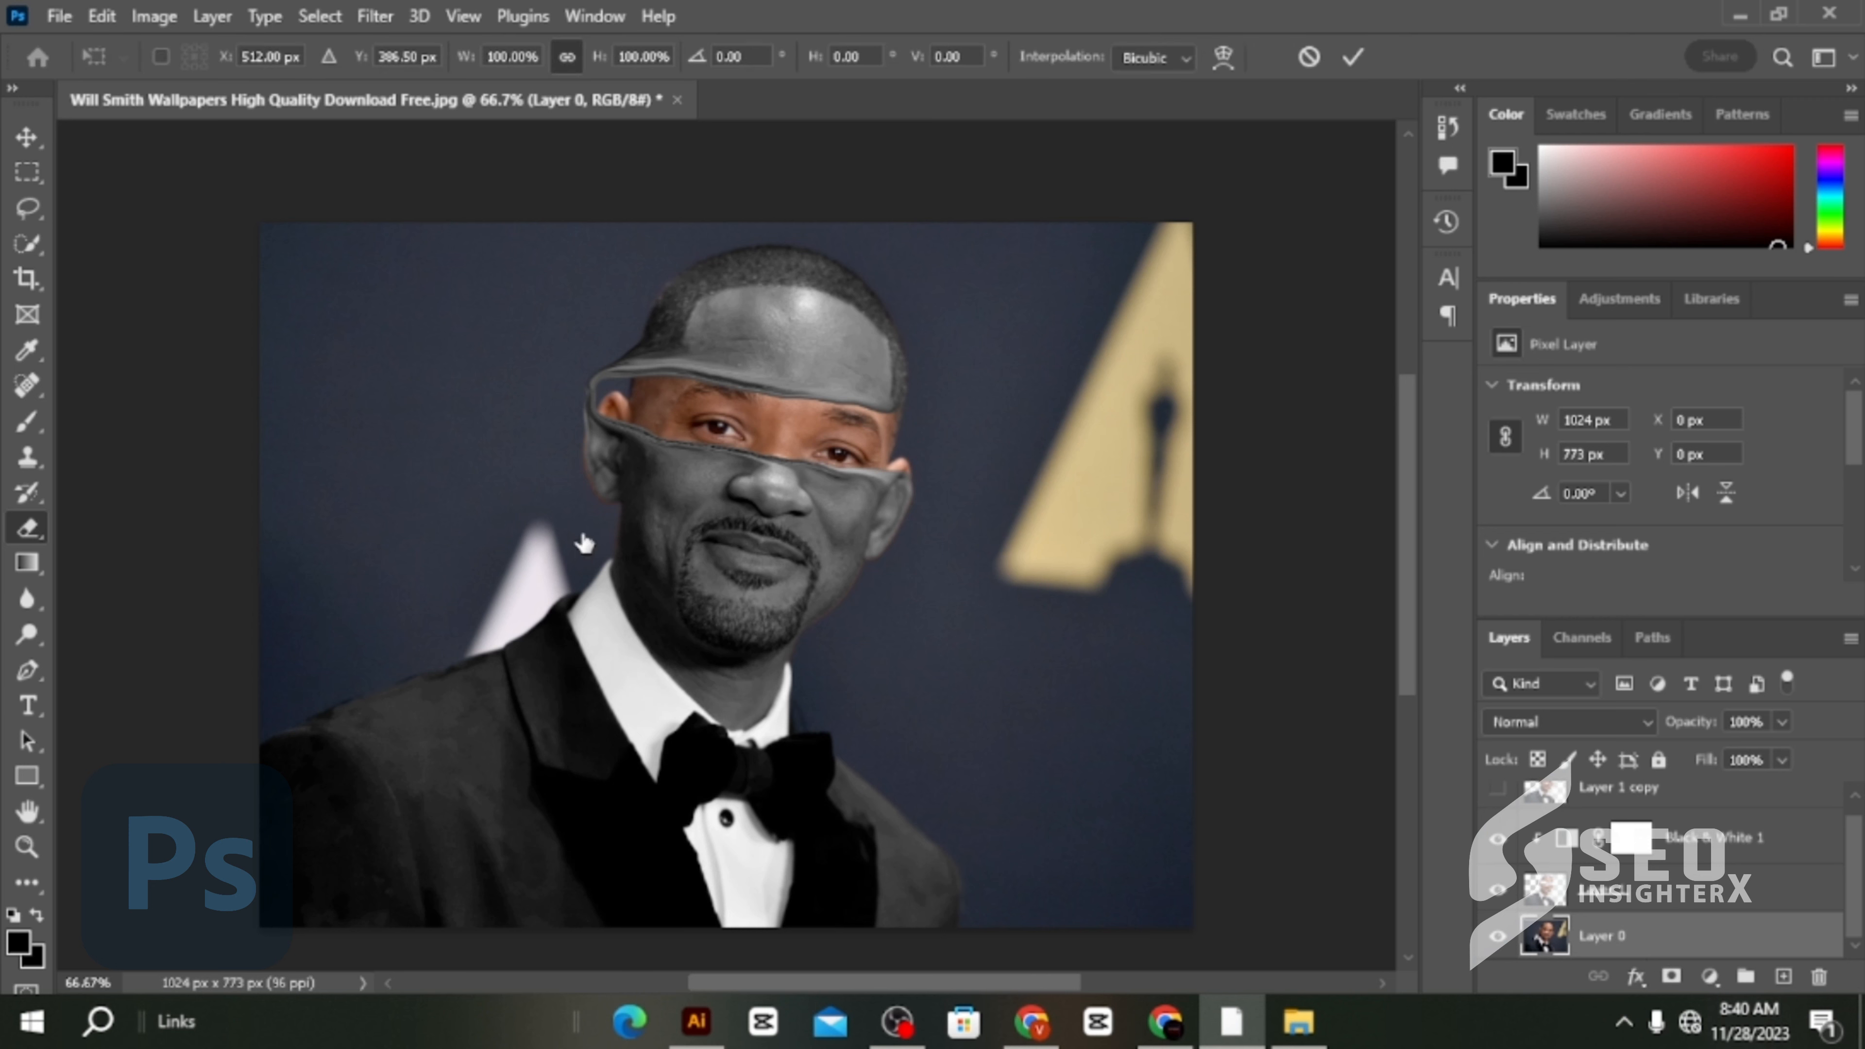
{"action": "key", "text": "ctrl+0"}
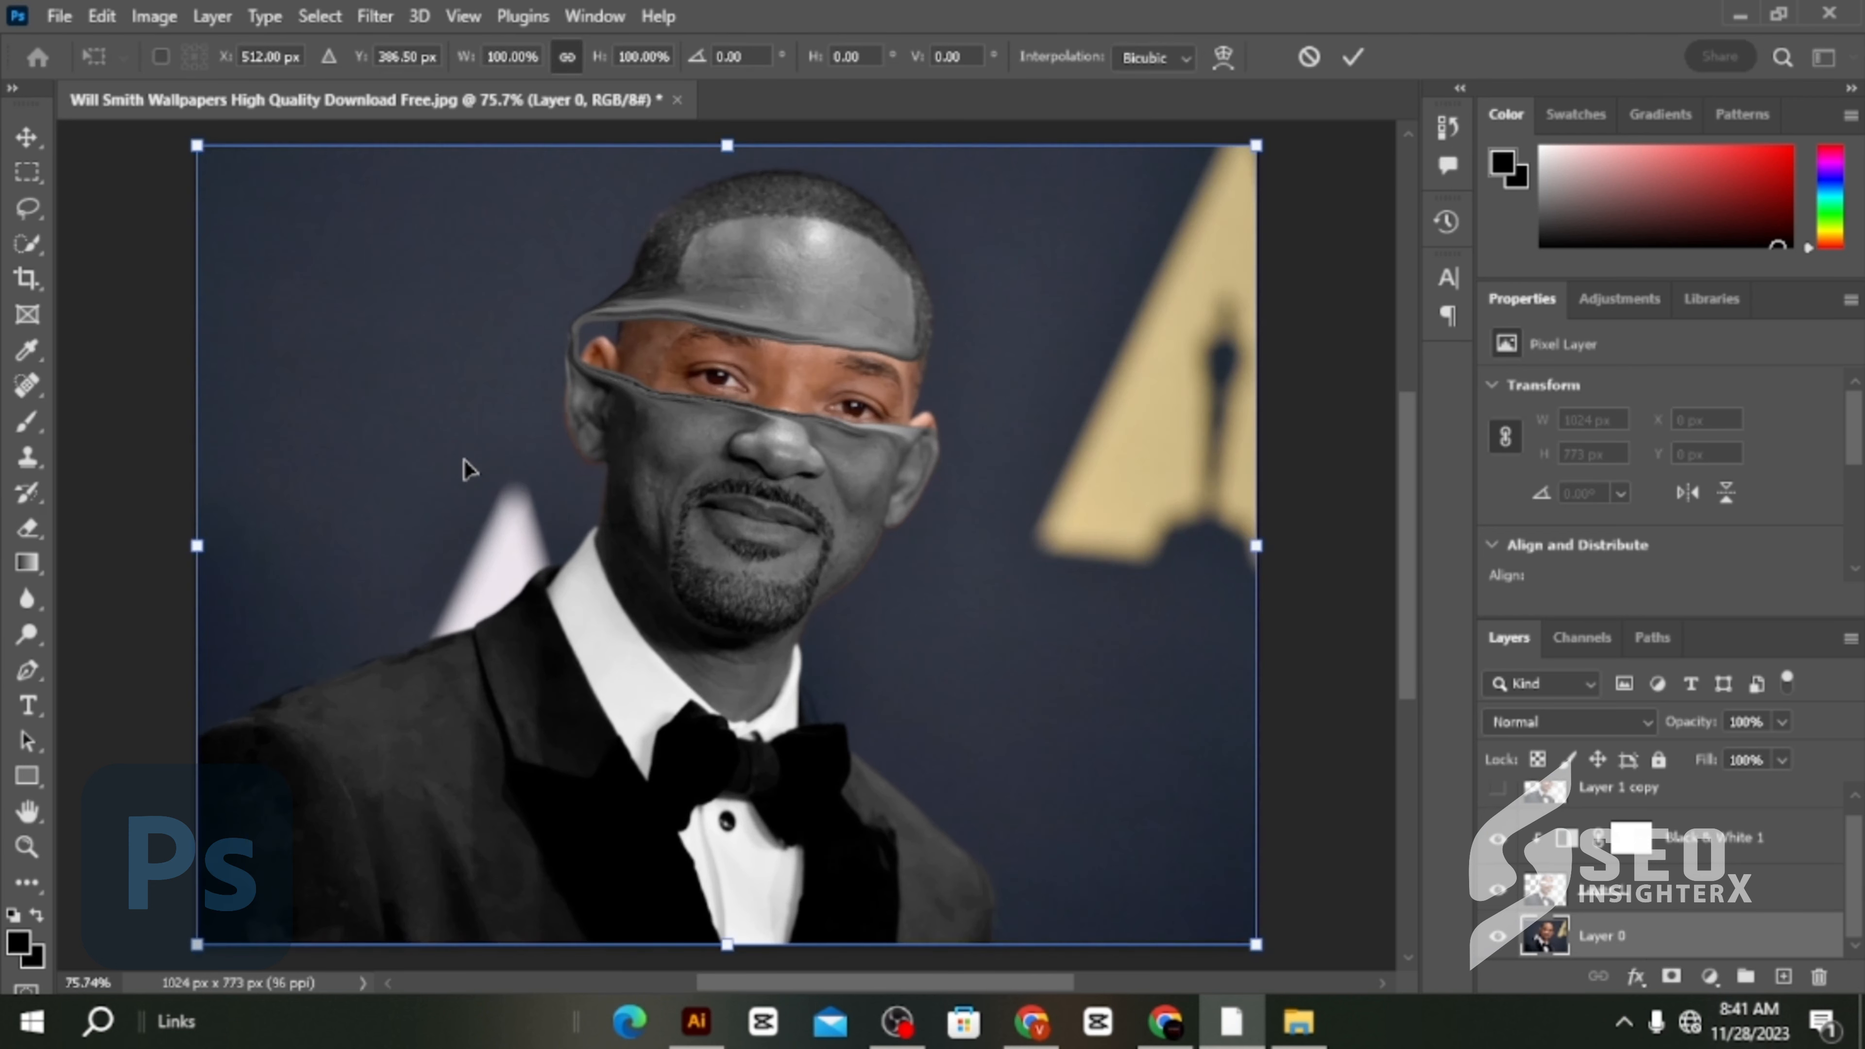
{"action": "left_click_drag", "start_coordinate": [200, 534], "coordinate": [154, 535]}
{"action": "left_click_drag", "start_coordinate": [839, 489], "coordinate": [879, 383]}
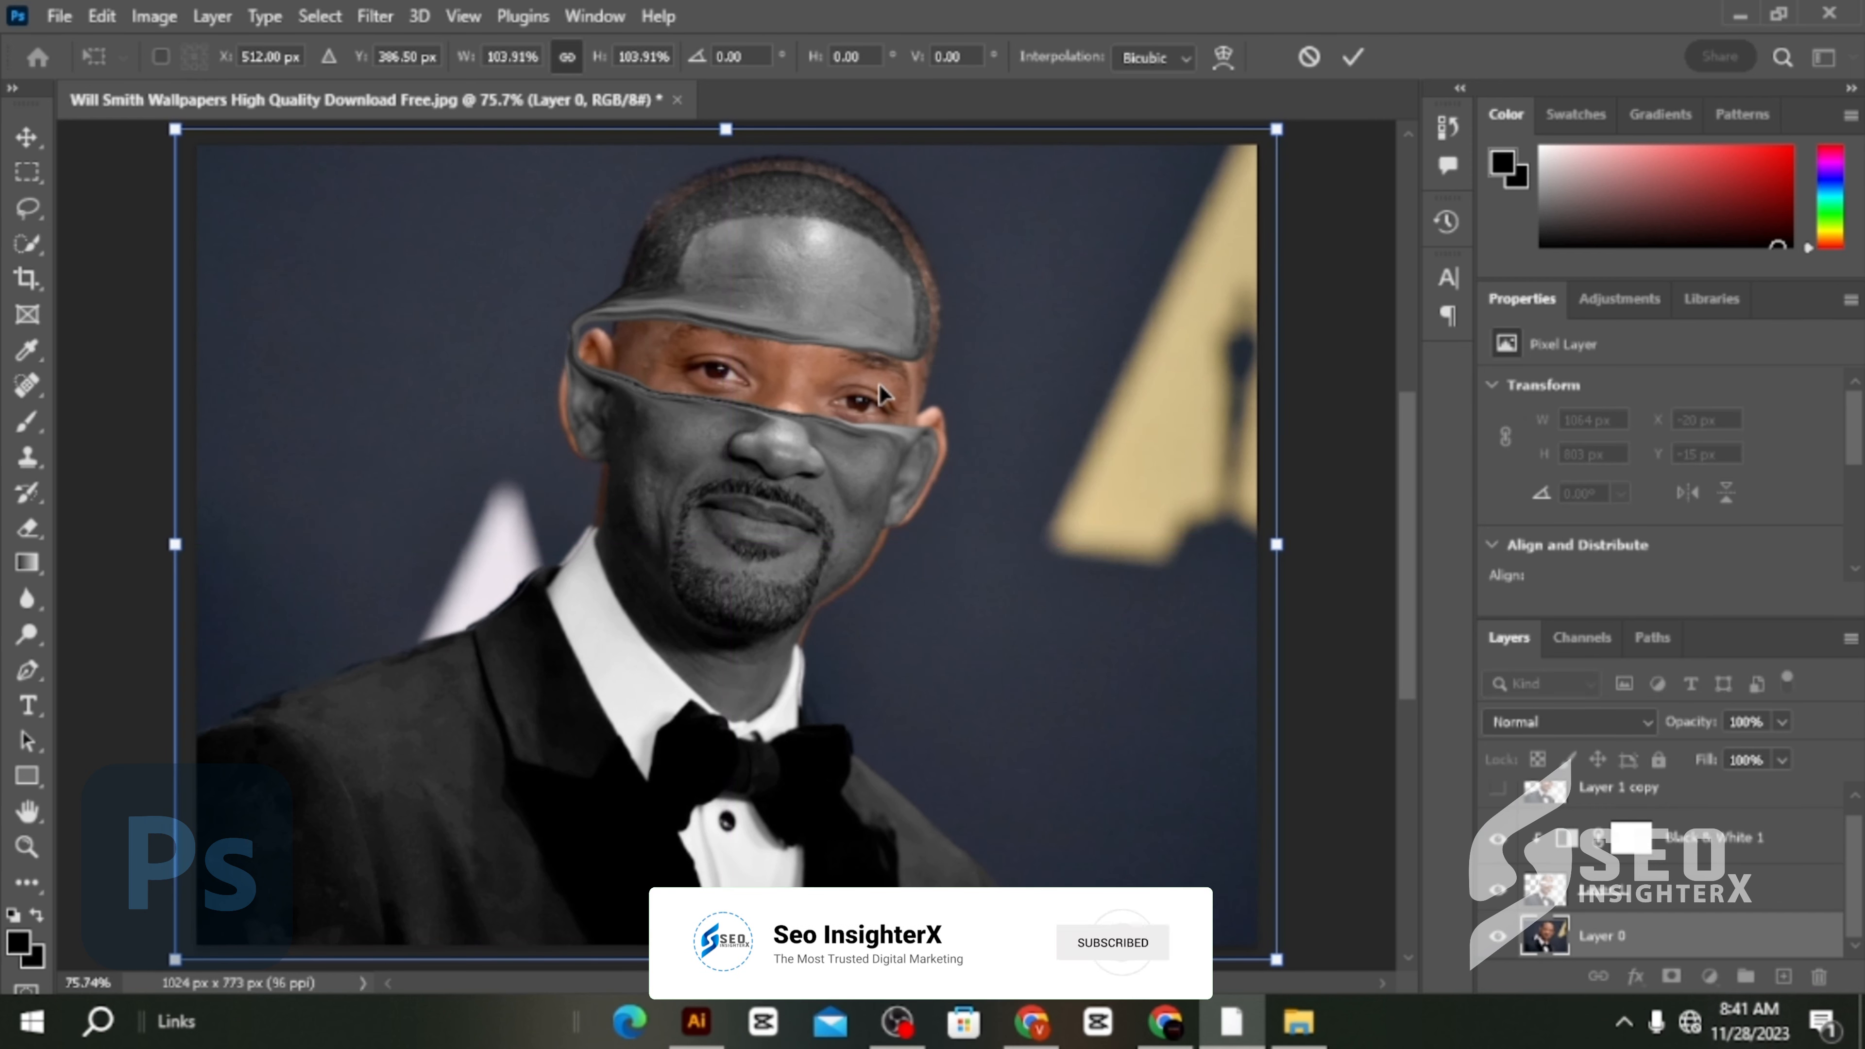
Nudge the enlarged Layer 0 up and slightly left to about X -21 px, Y -22 px, and apply the transform.
{"action": "key", "text": "Up"}
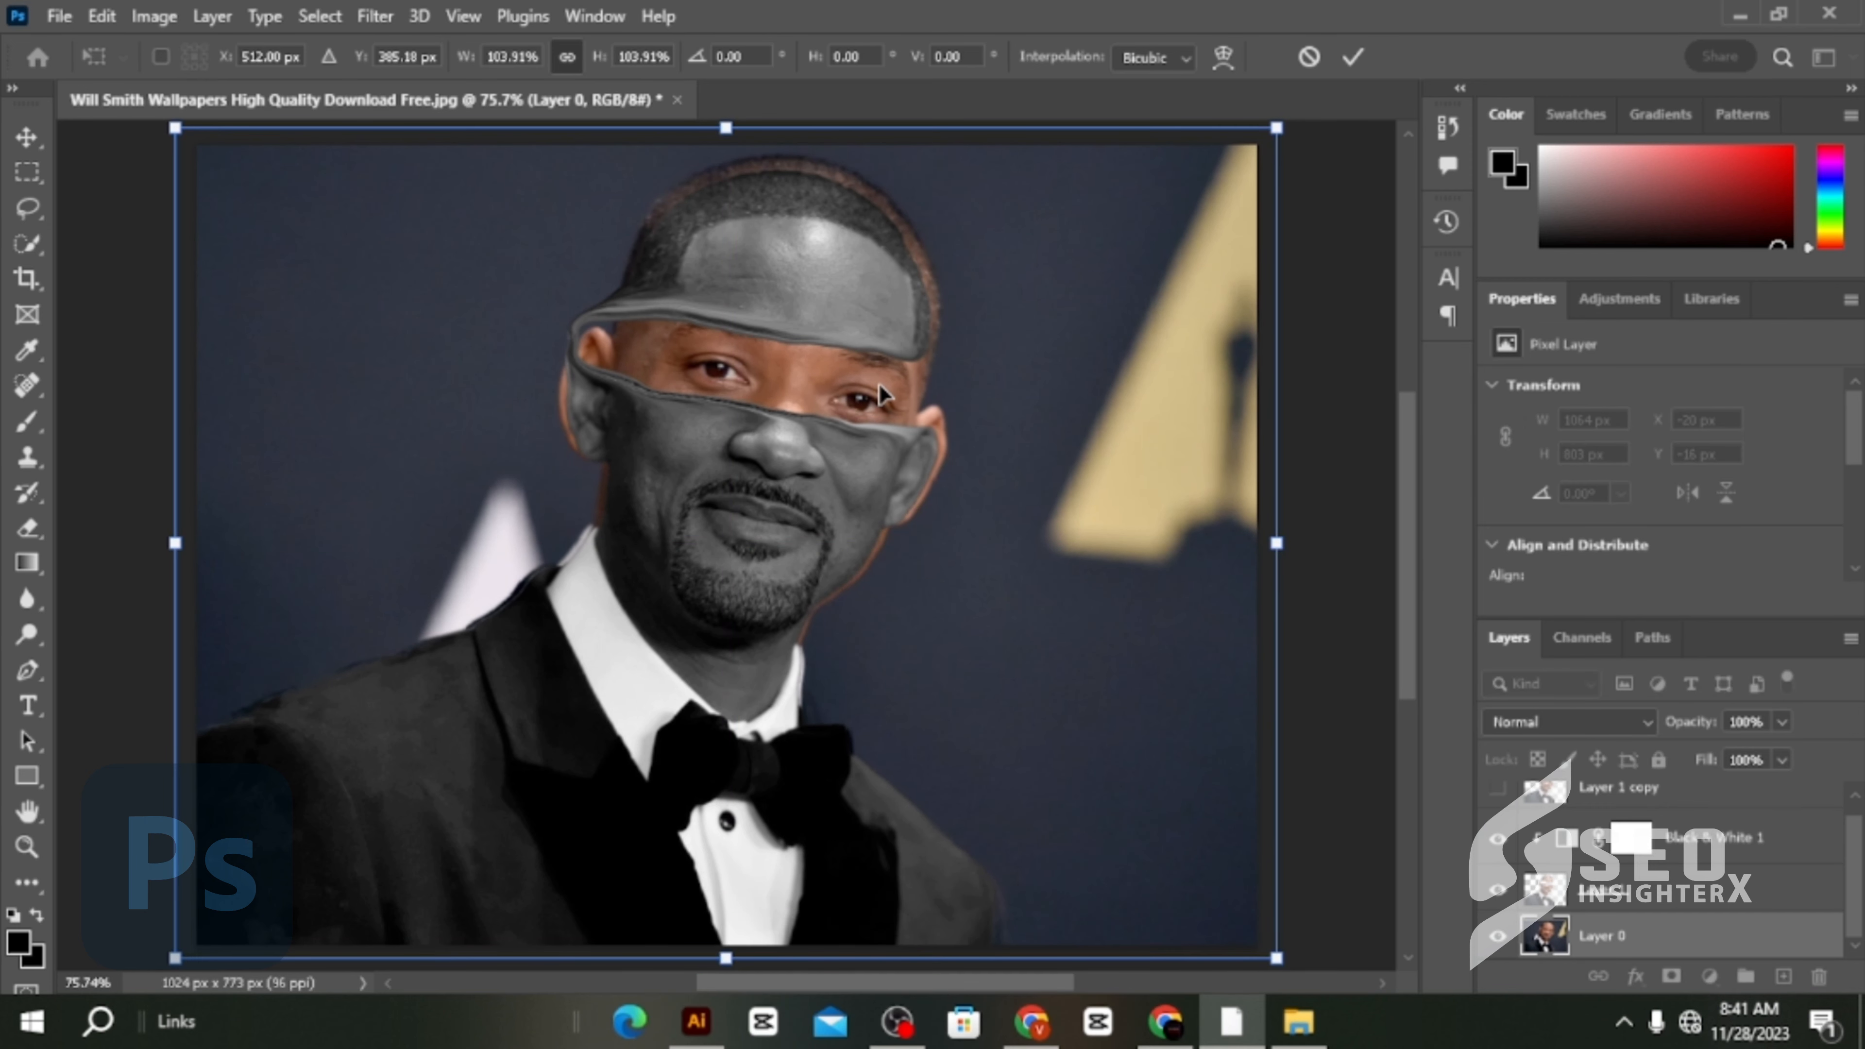
{"action": "key", "text": "Up"}
{"action": "key", "text": "Up"}
{"action": "key", "text": "Up"}
{"action": "key", "text": "Up"}
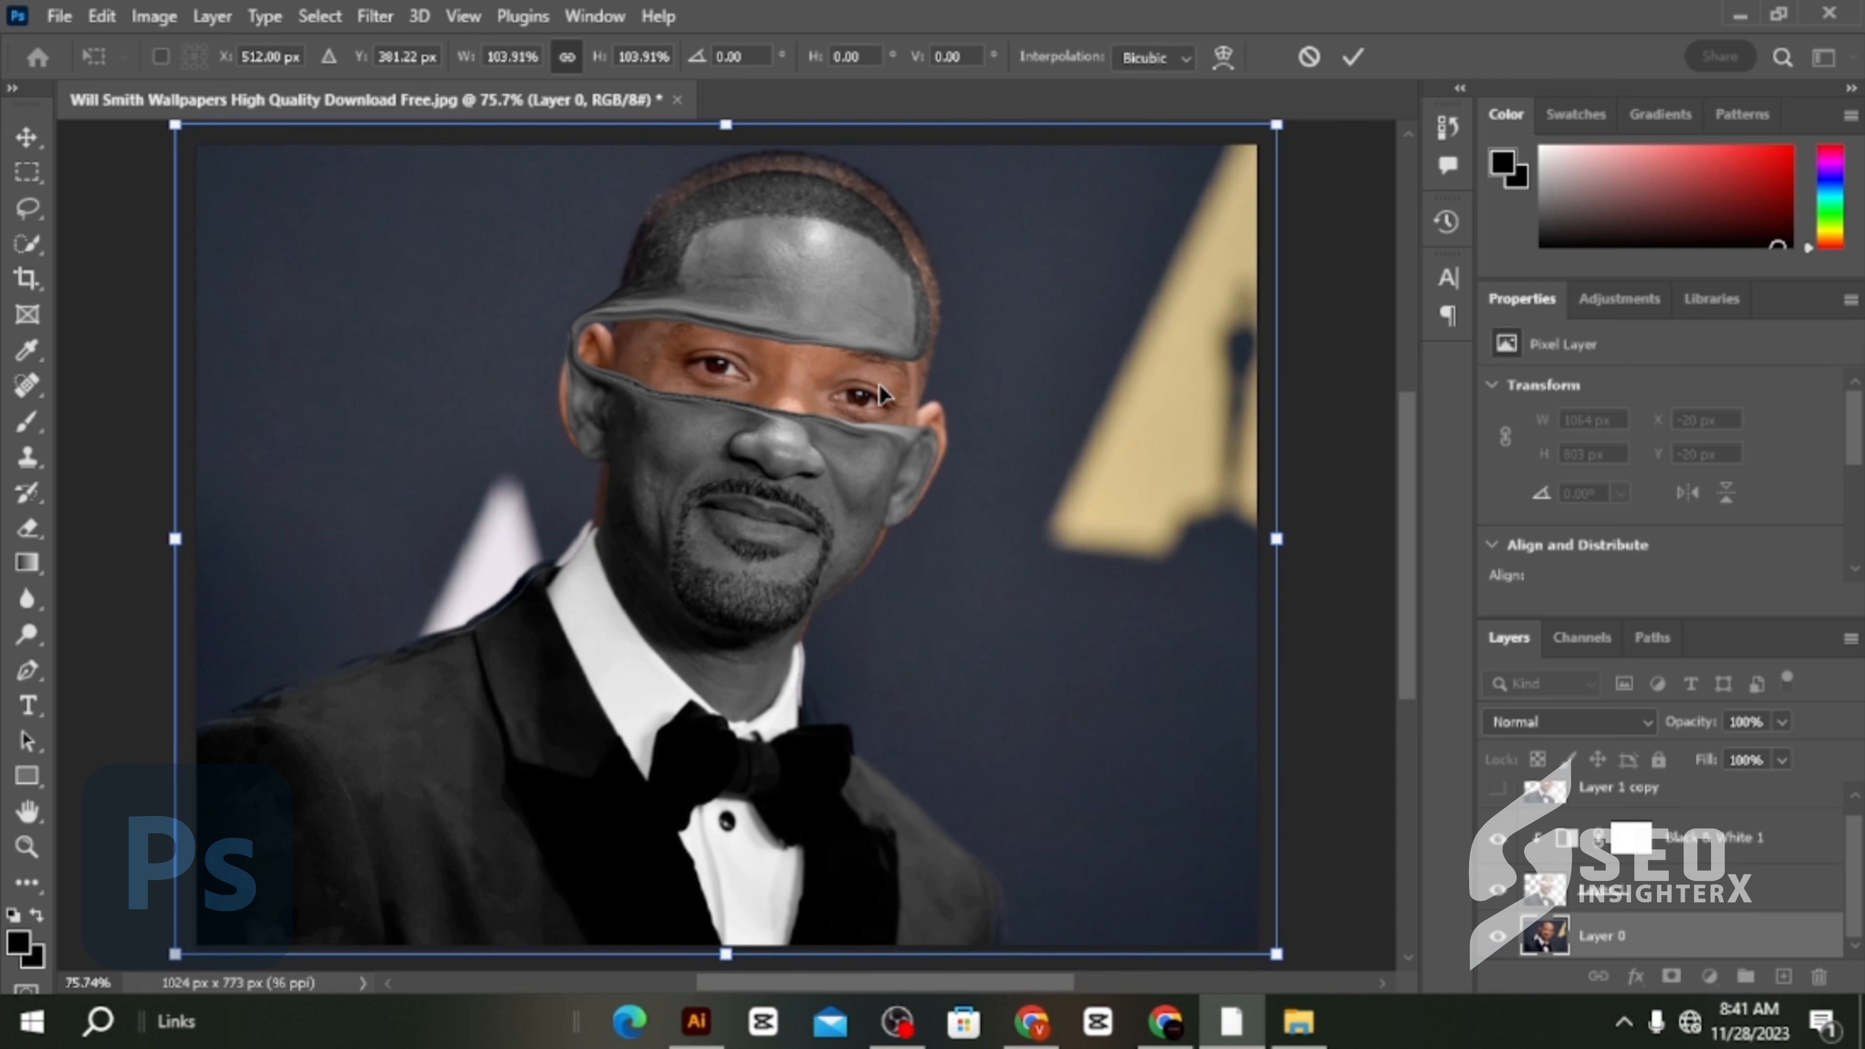
{"action": "key", "text": "Left"}
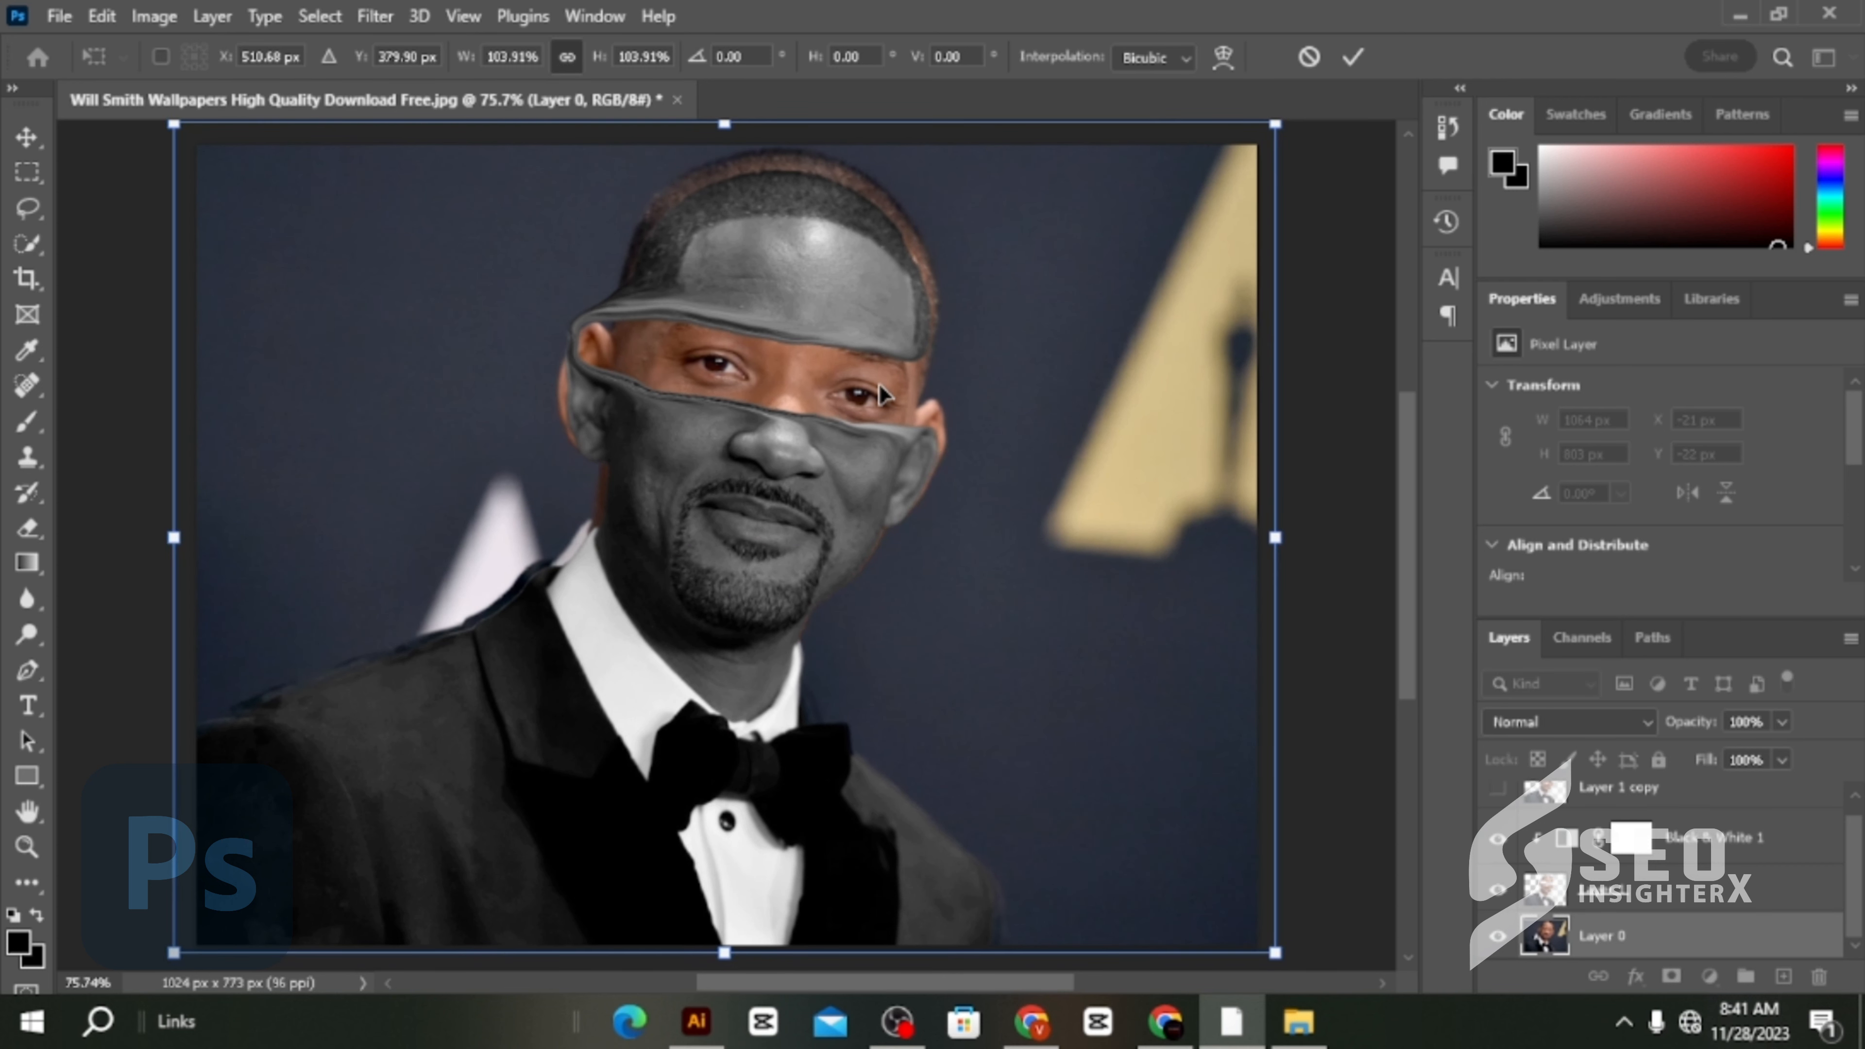
{"action": "key", "text": "e"}
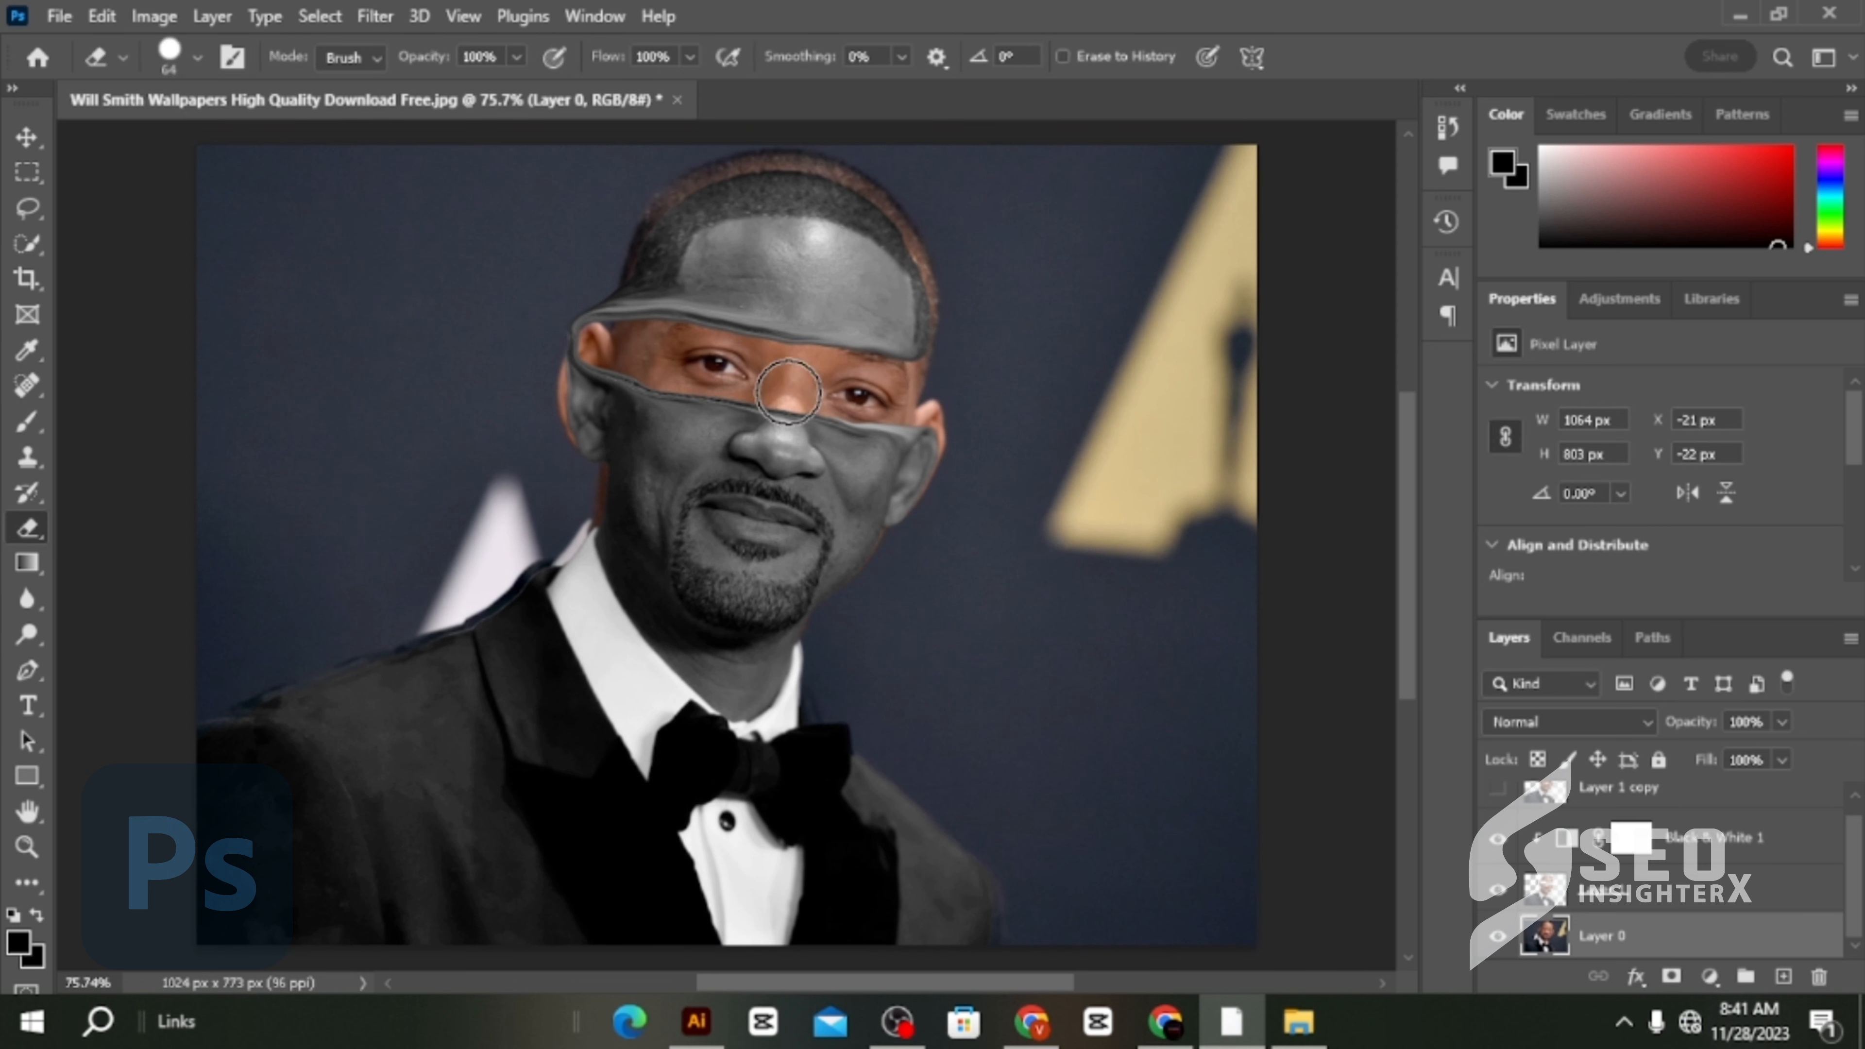
Show Layer 1 copy and reorder it to sit between Layer 1 and Layer 0.
{"action": "left_click", "coordinate": [1664, 801]}
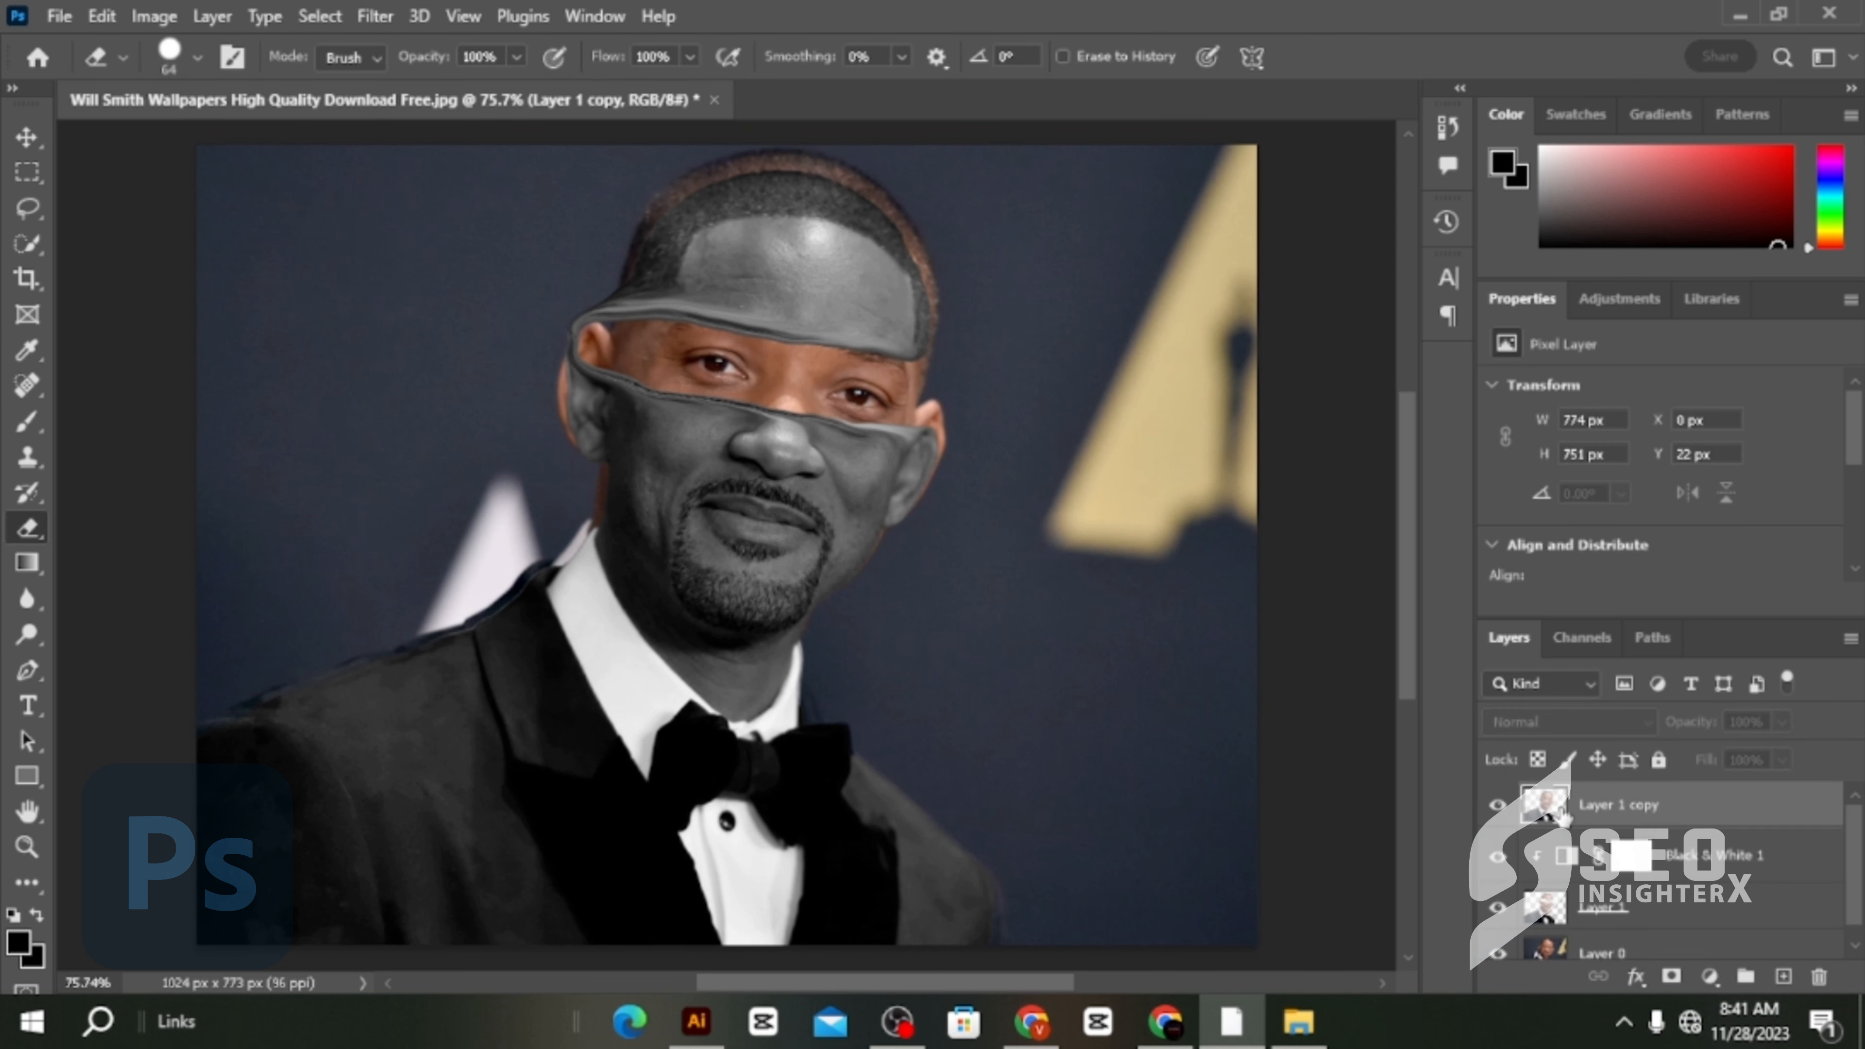
{"action": "left_click", "coordinate": [1497, 804]}
{"action": "left_click_drag", "start_coordinate": [1601, 811], "coordinate": [1602, 945]}
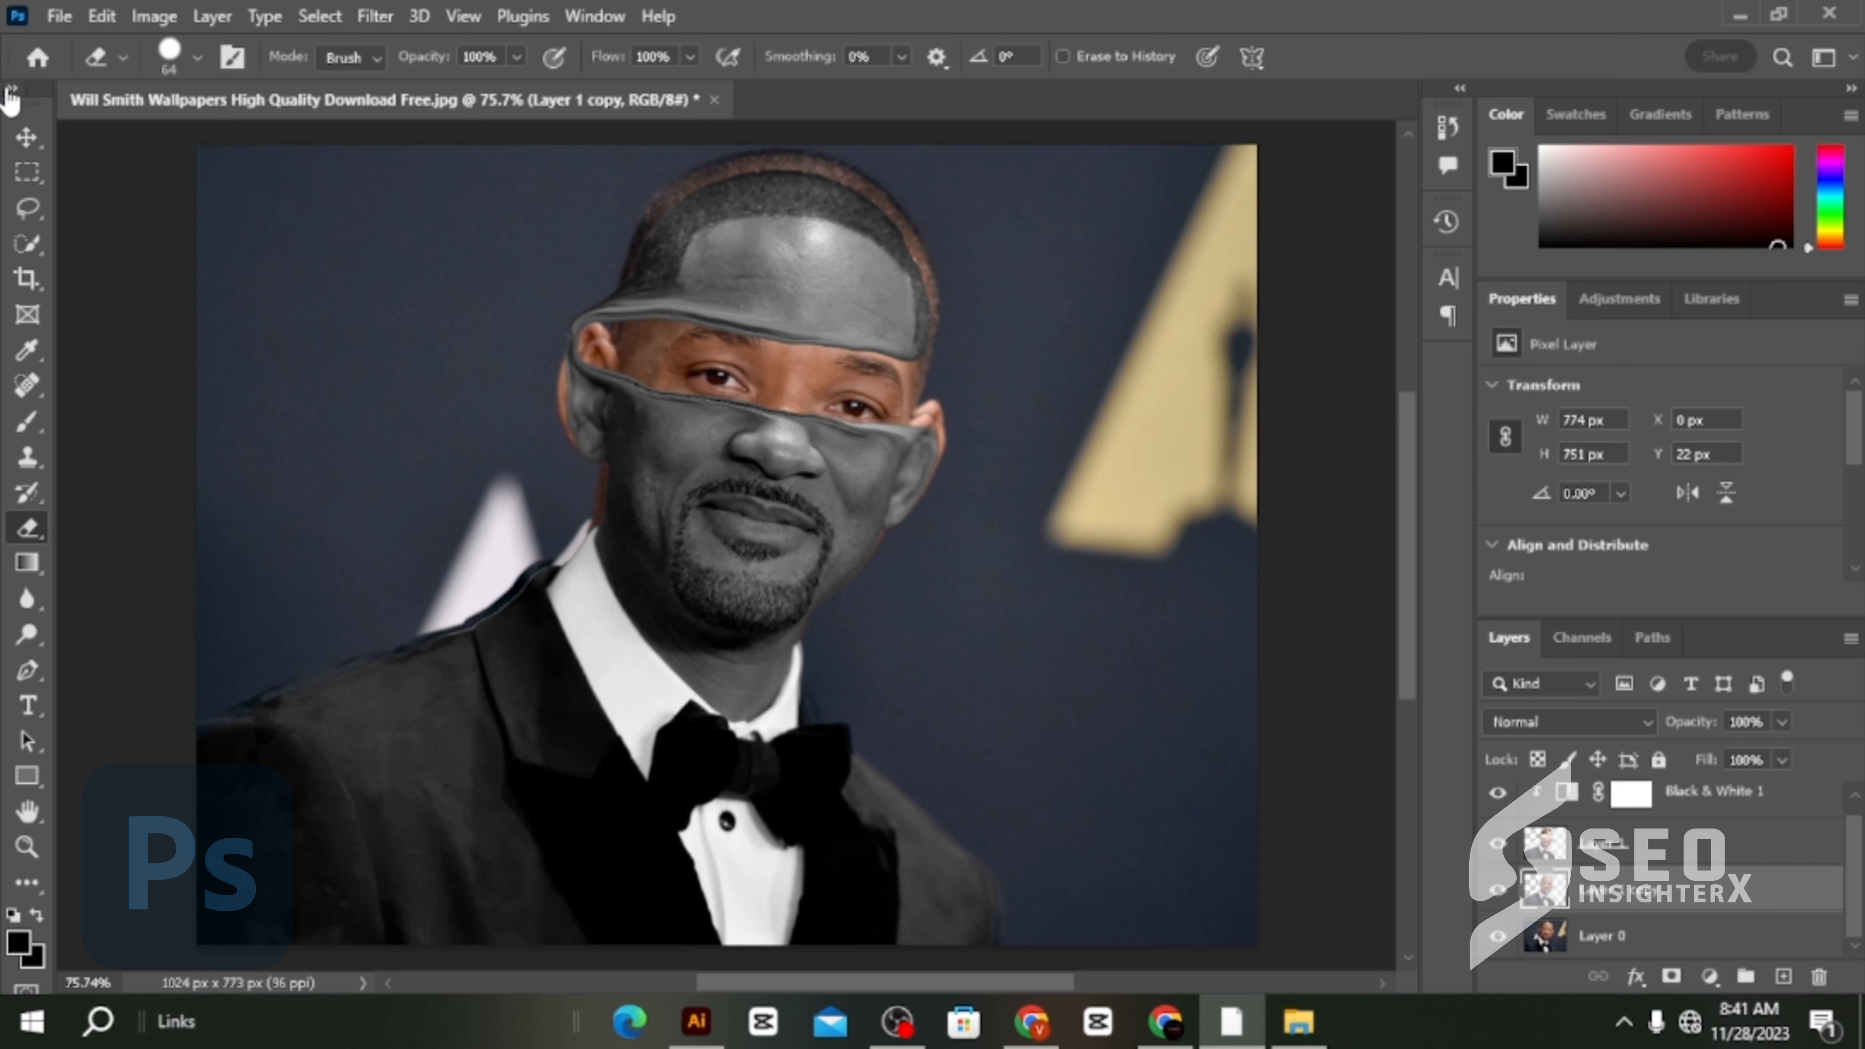
Hide Layer 0 and enlarge Layer 1 copy to about 106.2%, positioned at about X -34 px, Y -12 px.
{"action": "left_click", "coordinate": [28, 144]}
{"action": "key", "text": "ctrl+t"}
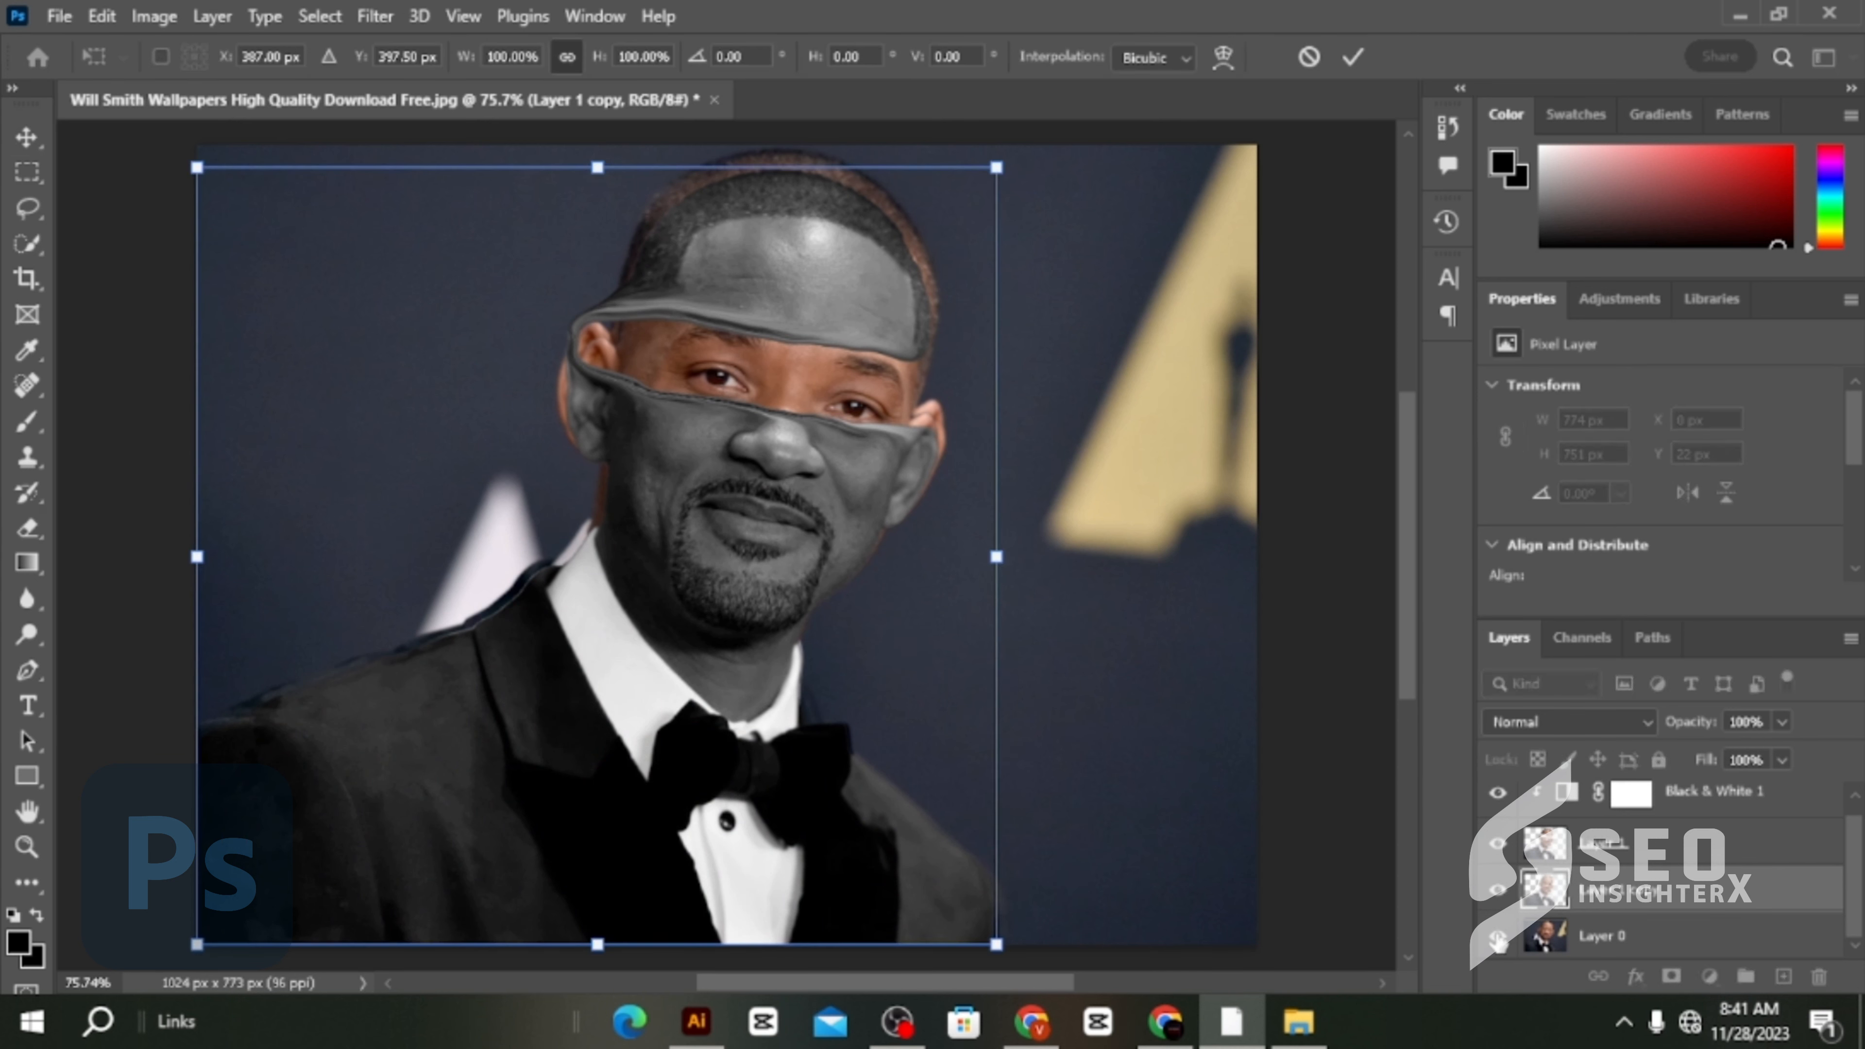
{"action": "key", "text": "Return"}
{"action": "left_click", "coordinate": [1498, 937]}
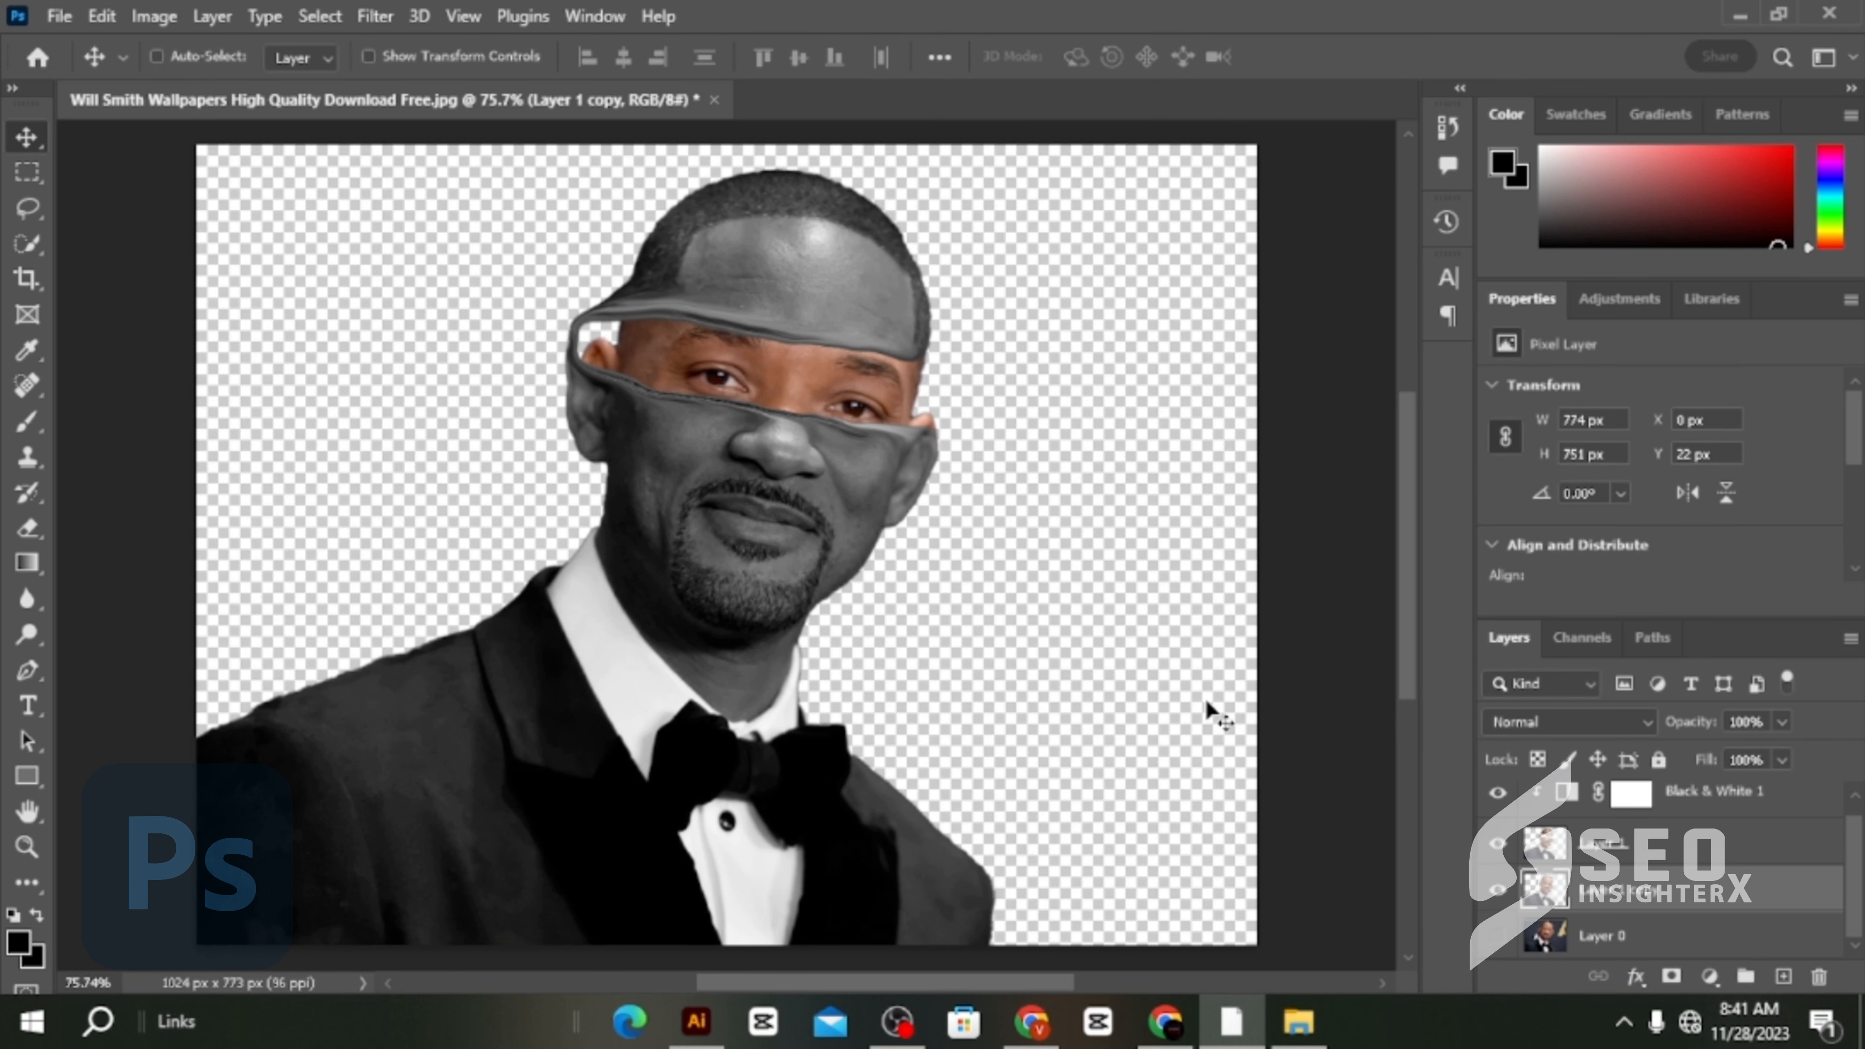
{"action": "key", "text": "ctrl+t"}
{"action": "mouse_move", "coordinate": [704, 561]}
{"action": "left_mouse_down"}
{"action": "mouse_move", "coordinate": [677, 551]}
{"action": "mouse_move", "coordinate": [700, 551]}
{"action": "left_mouse_up"}
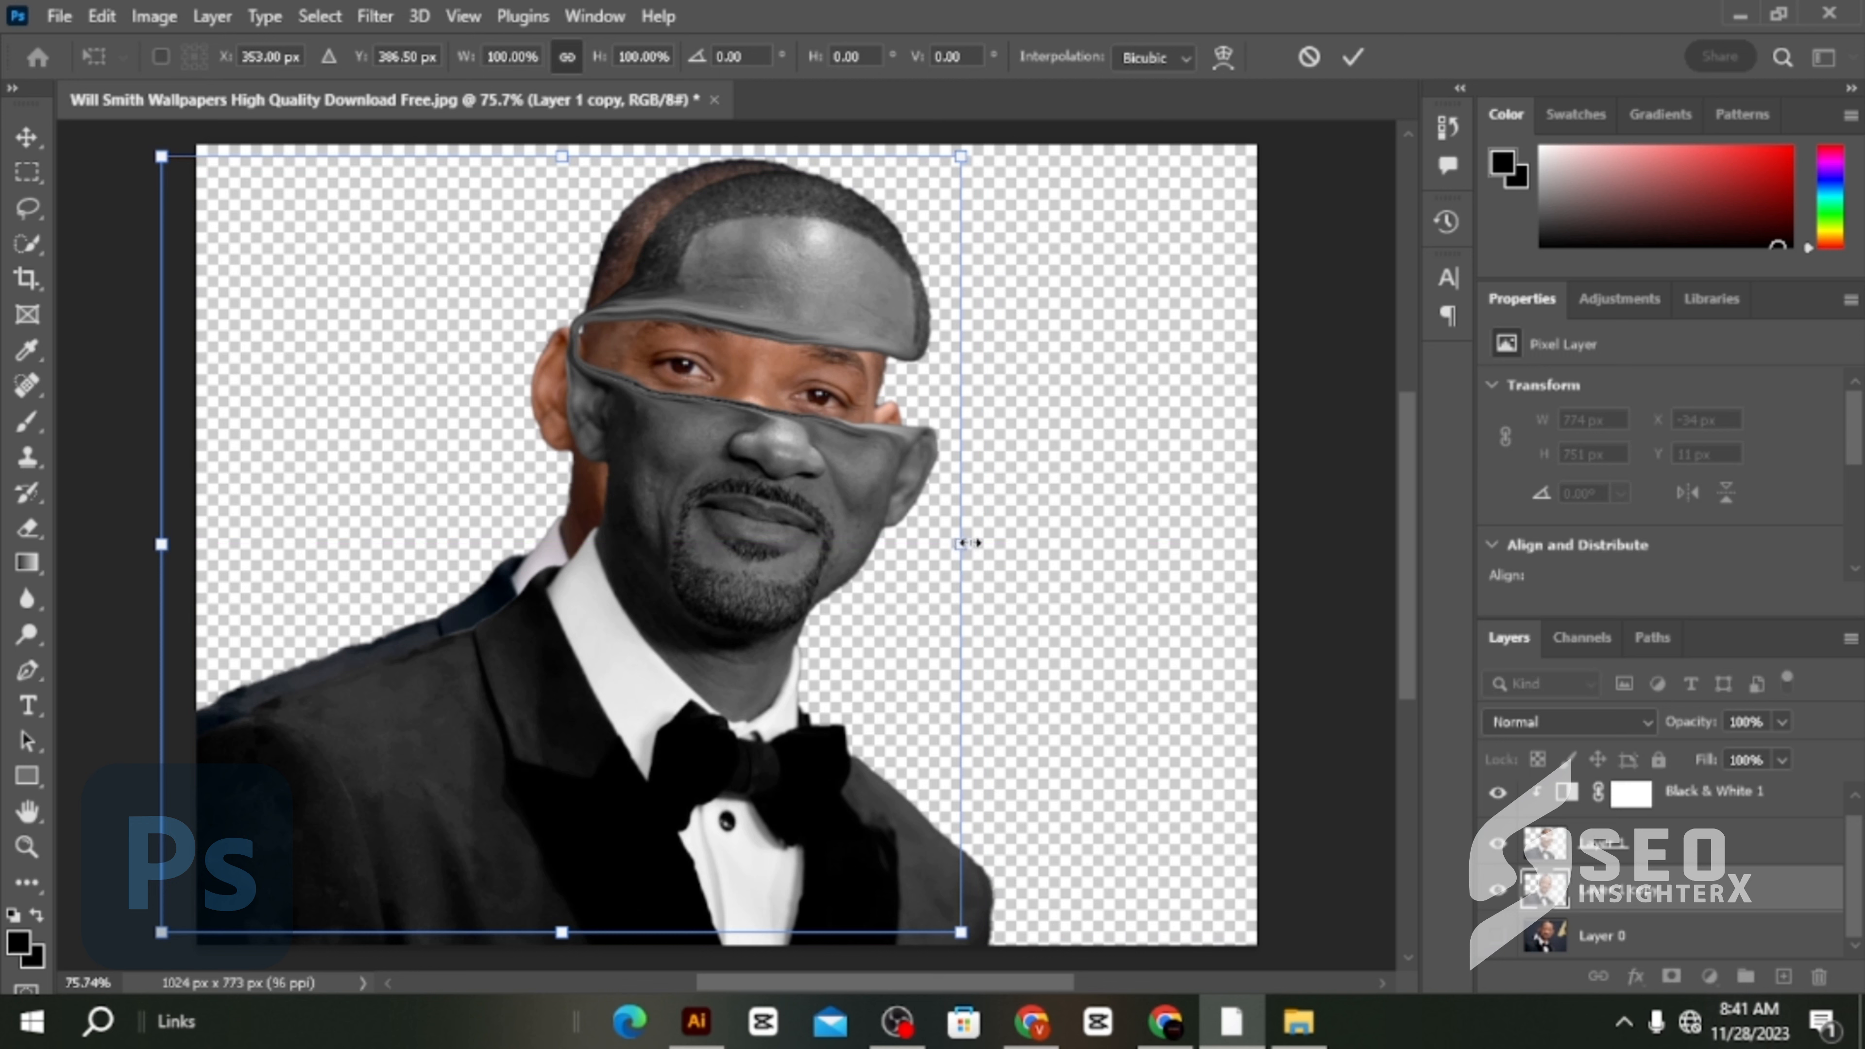
{"action": "left_click_drag", "start_coordinate": [960, 544], "coordinate": [1008, 541]}
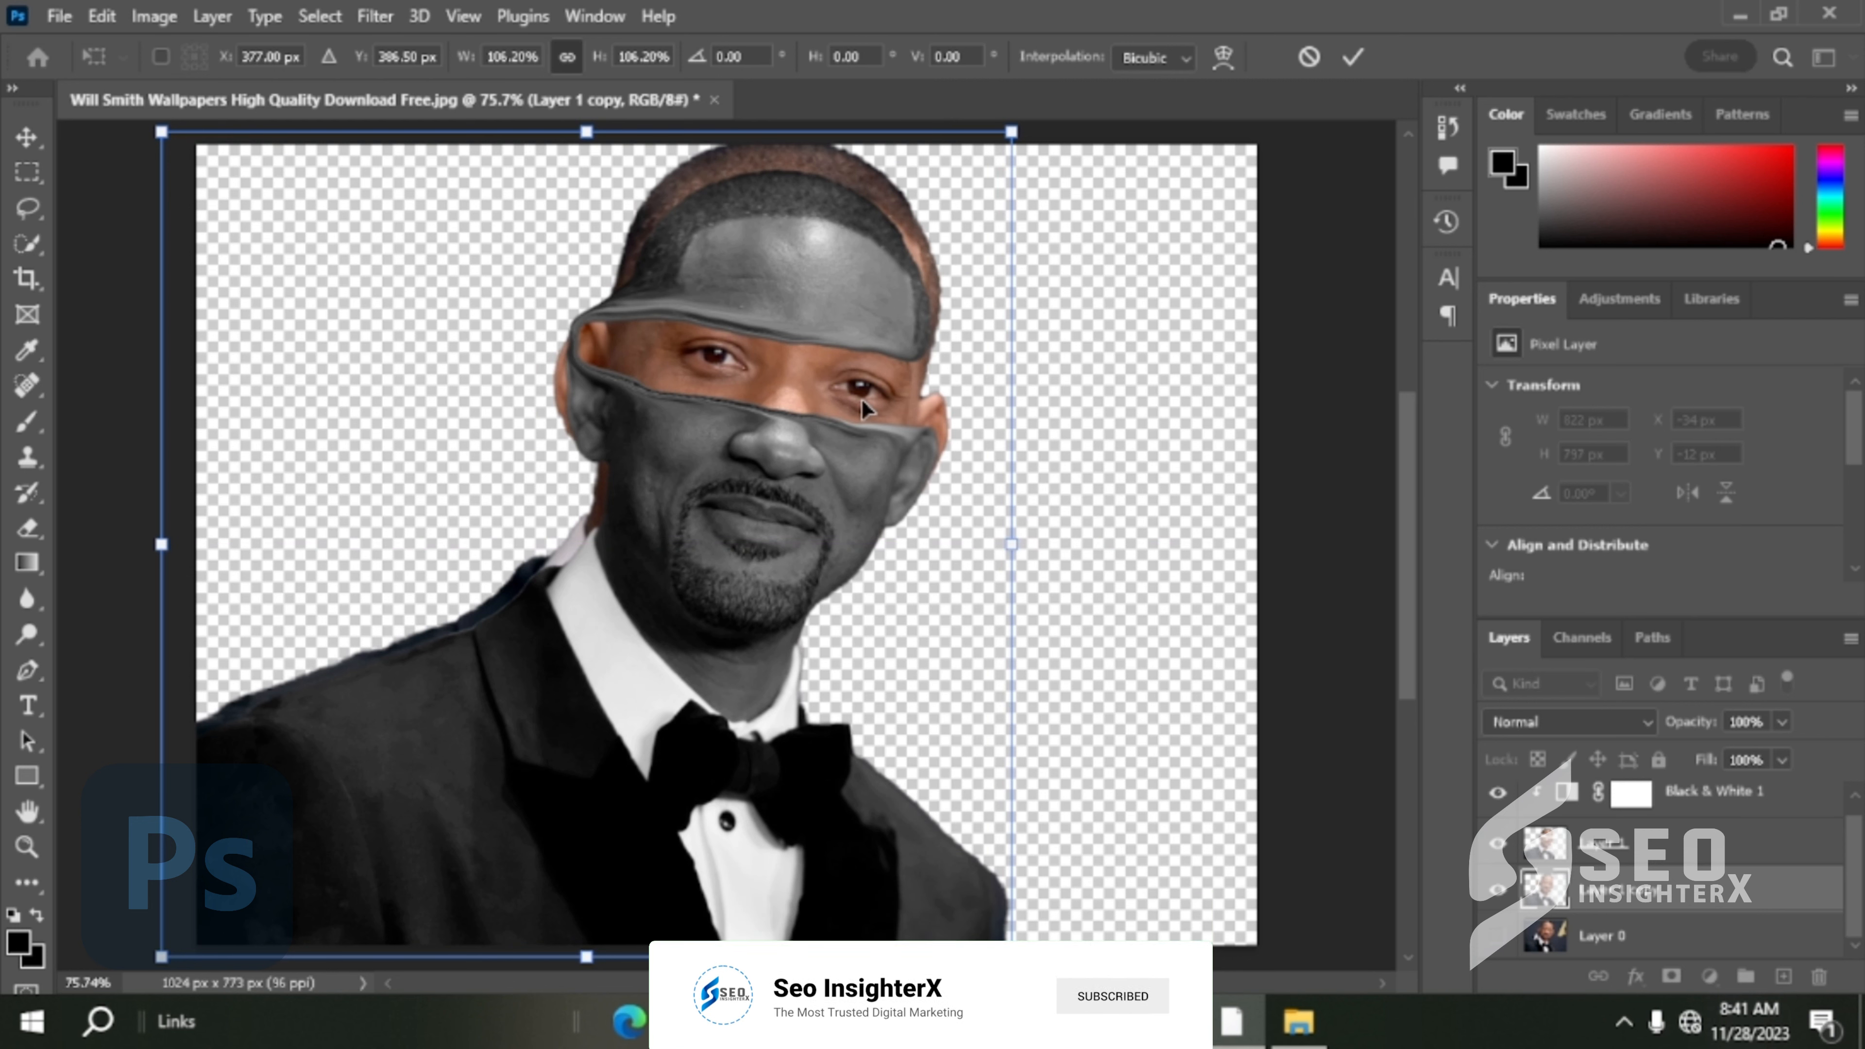
{"action": "key", "text": "Return"}
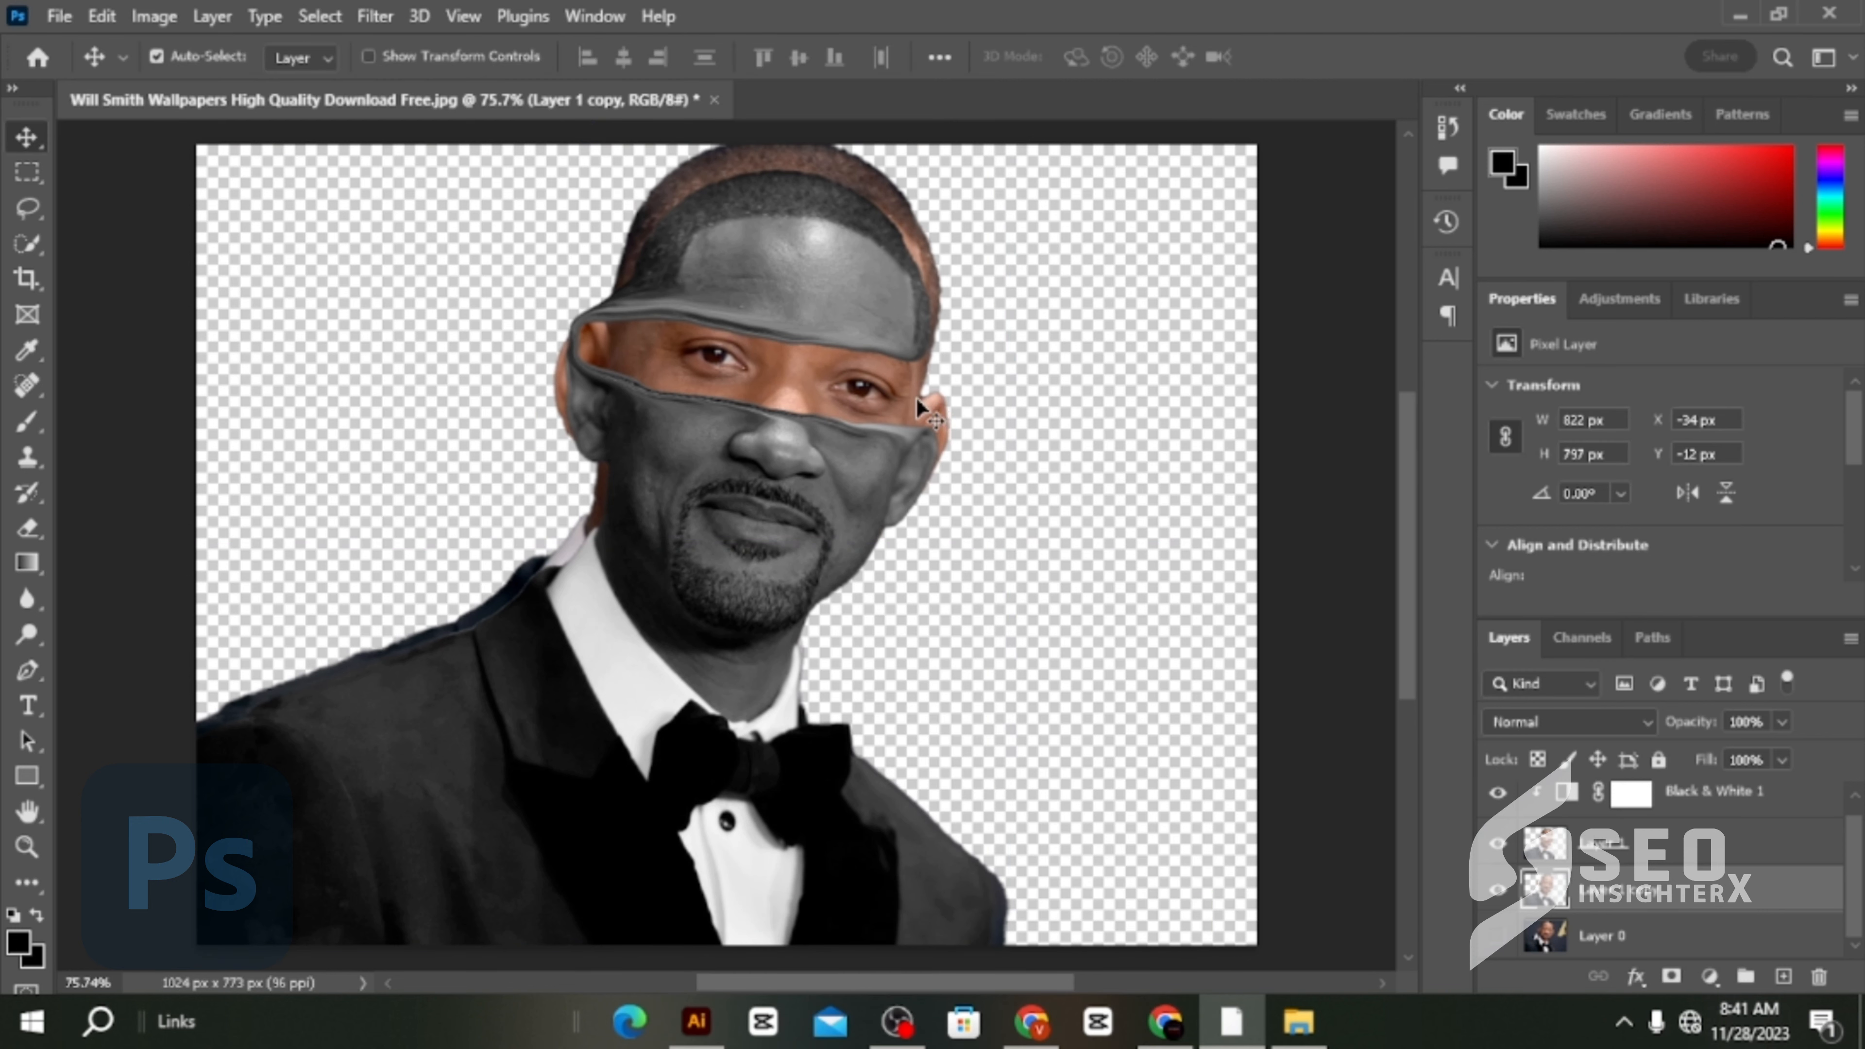
Erase the parts of Layer 1 copy that stick out around the head, ears, shoulders and jacket of the cutout.
{"action": "key", "text": "e"}
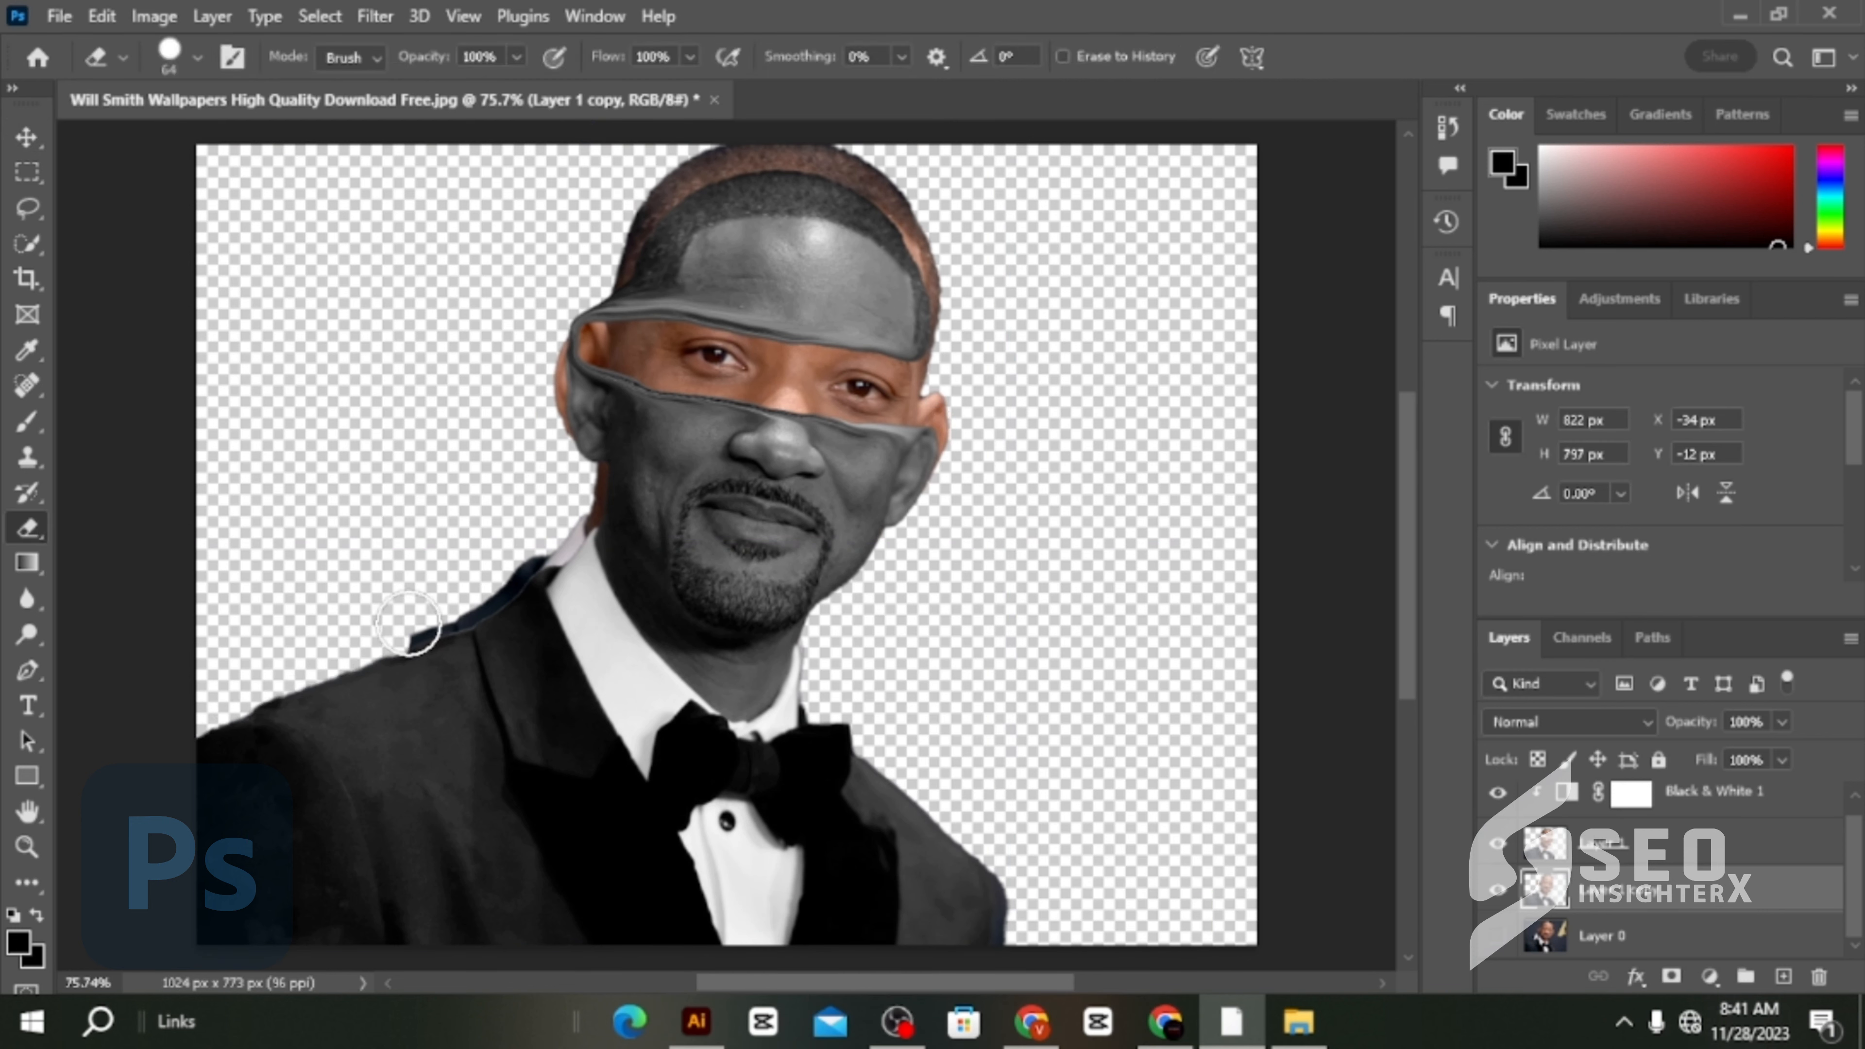
{"action": "mouse_move", "coordinate": [413, 635]}
{"action": "left_mouse_down"}
{"action": "mouse_move", "coordinate": [513, 557]}
{"action": "mouse_move", "coordinate": [566, 547]}
{"action": "mouse_move", "coordinate": [584, 462]}
{"action": "left_mouse_up"}
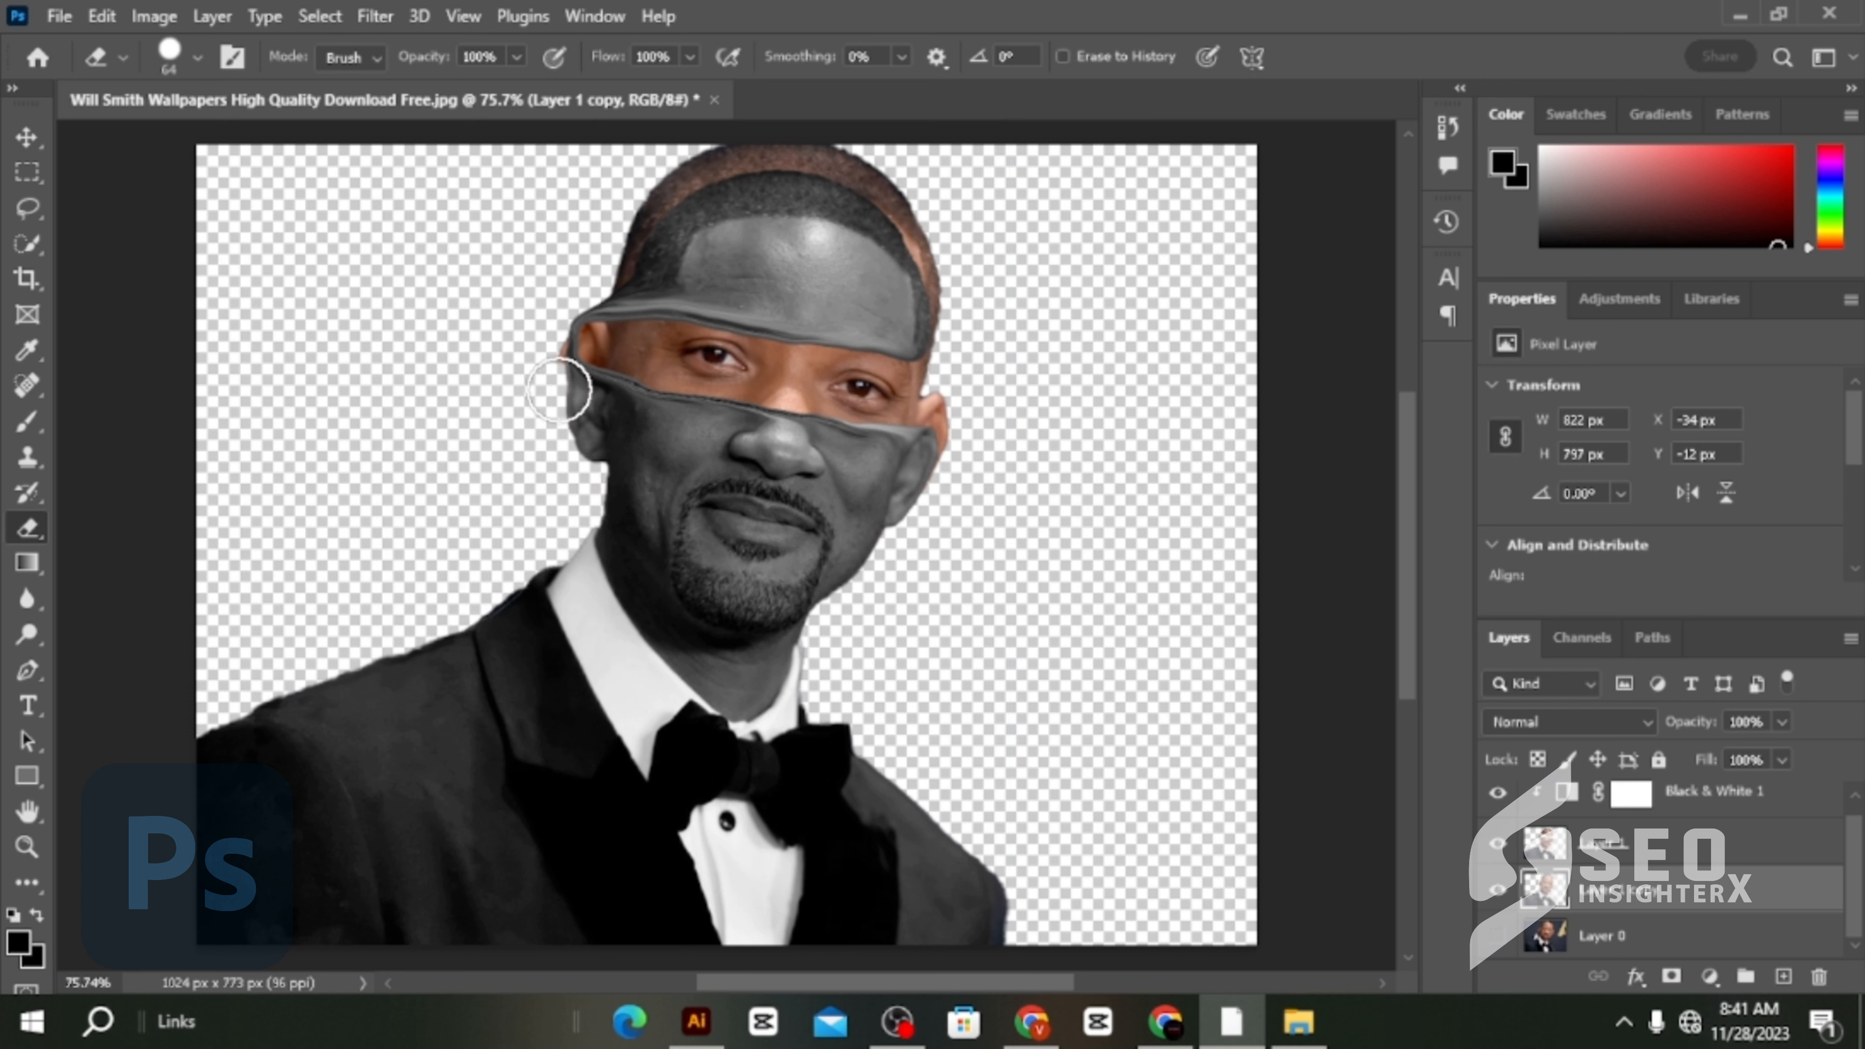
{"action": "mouse_move", "coordinate": [559, 389]}
{"action": "left_mouse_down"}
{"action": "mouse_move", "coordinate": [598, 259]}
{"action": "mouse_move", "coordinate": [641, 202]}
{"action": "mouse_move", "coordinate": [727, 166]}
{"action": "mouse_move", "coordinate": [855, 167]}
{"action": "mouse_move", "coordinate": [903, 211]}
{"action": "mouse_move", "coordinate": [933, 299]}
{"action": "left_mouse_up"}
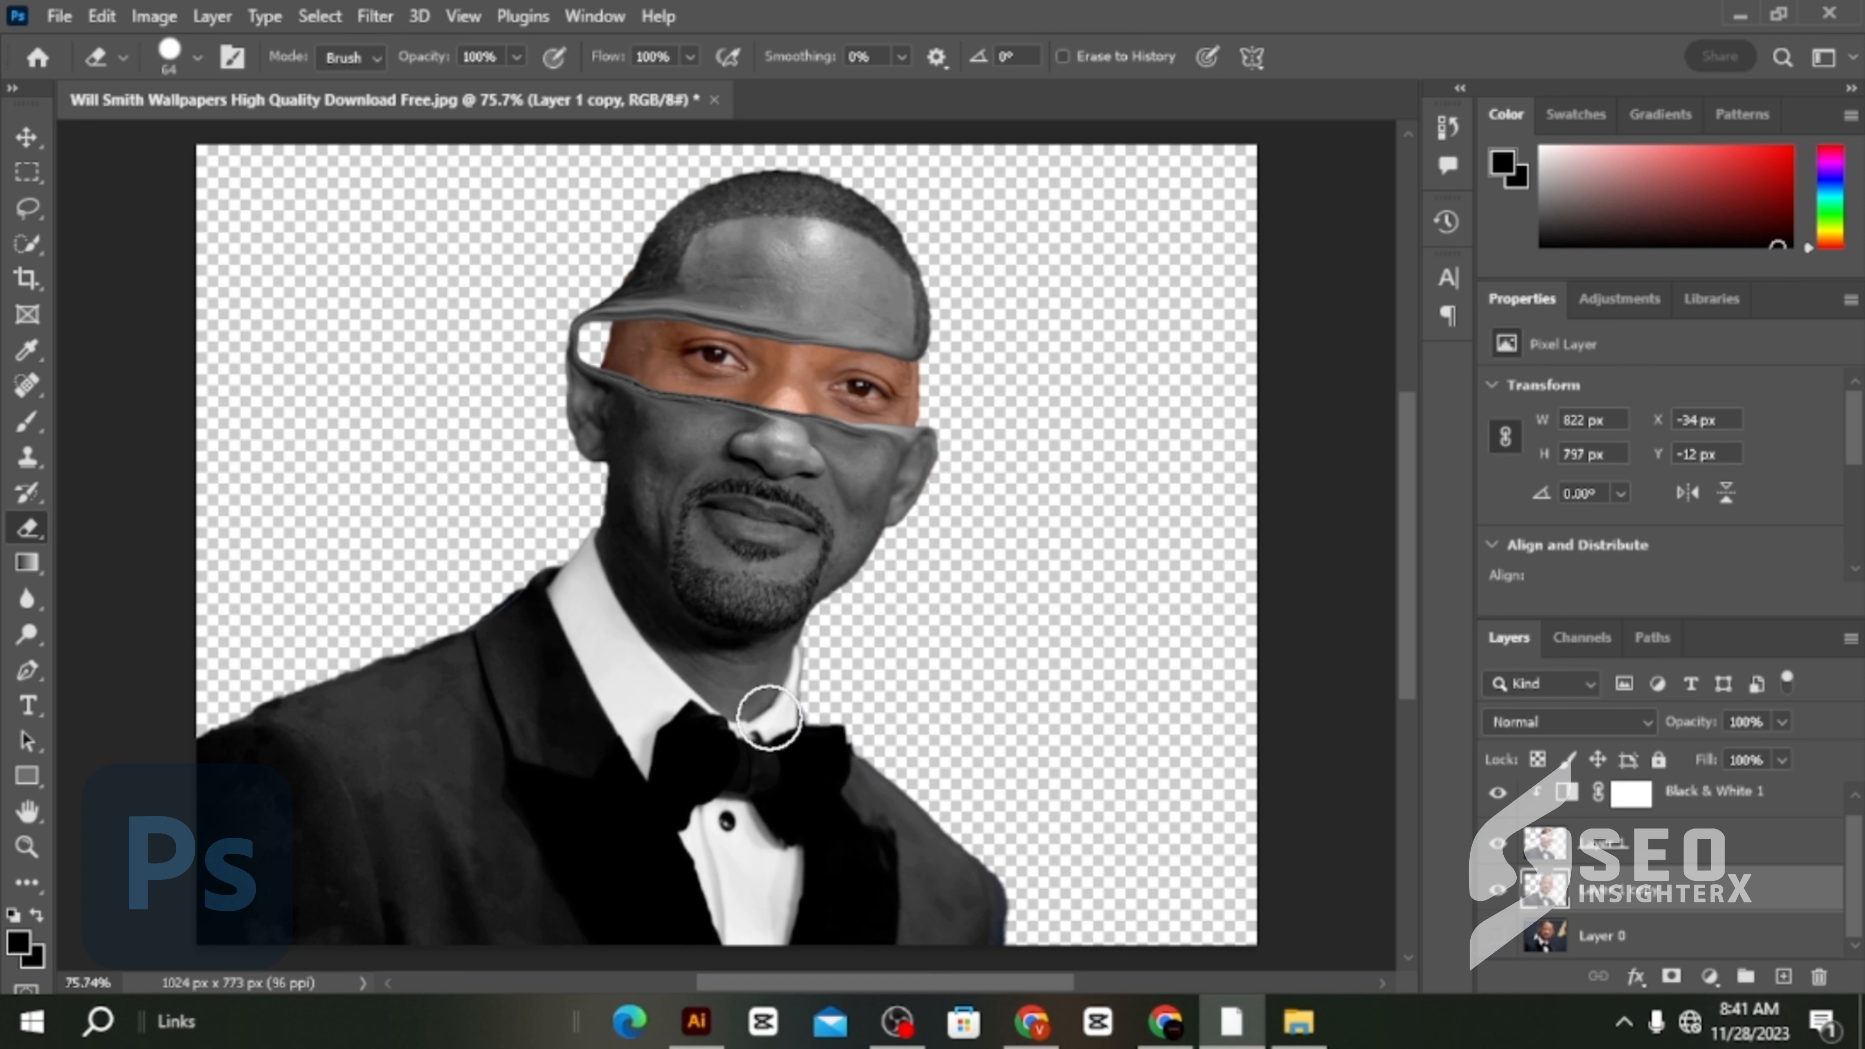
{"action": "mouse_move", "coordinate": [879, 742]}
{"action": "left_mouse_down"}
{"action": "mouse_move", "coordinate": [1017, 887]}
{"action": "mouse_move", "coordinate": [1032, 952]}
{"action": "left_mouse_up"}
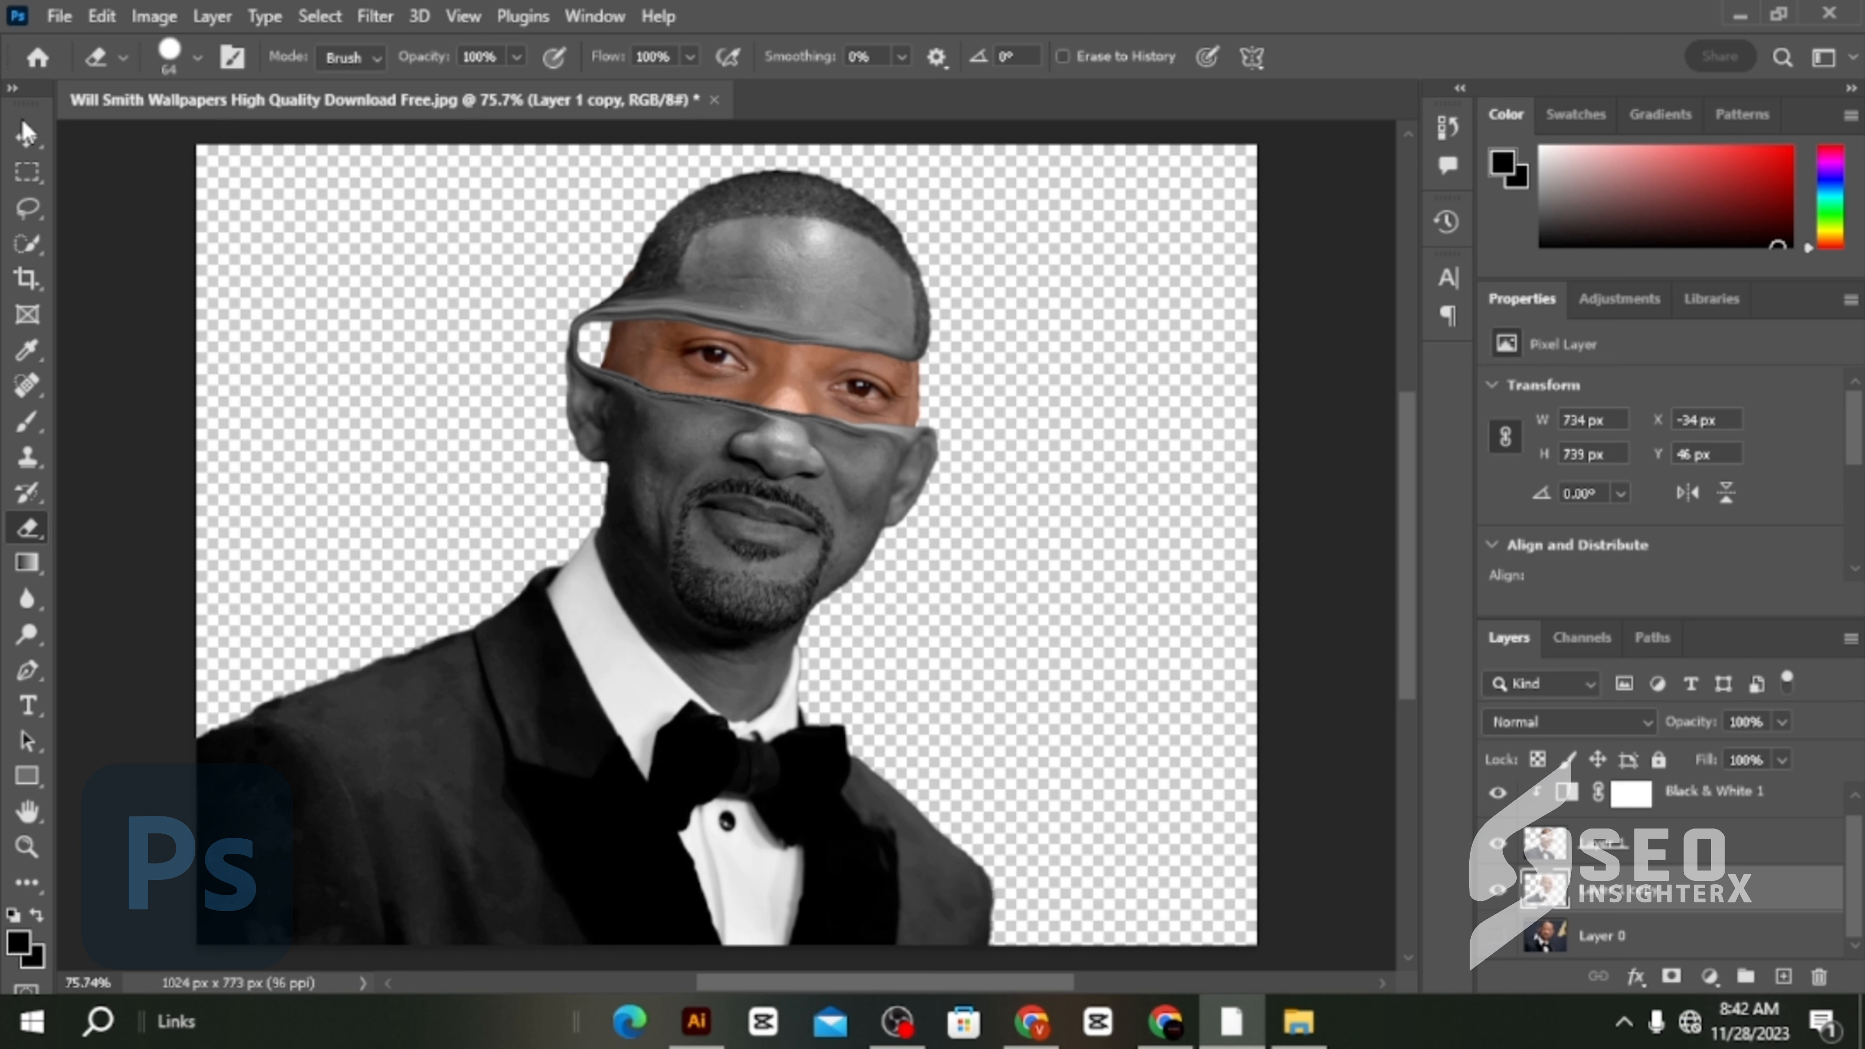
Delete the hidden Layer 0.
{"action": "left_click", "coordinate": [27, 134]}
{"action": "left_click", "coordinate": [1696, 946]}
{"action": "key", "text": "Delete"}
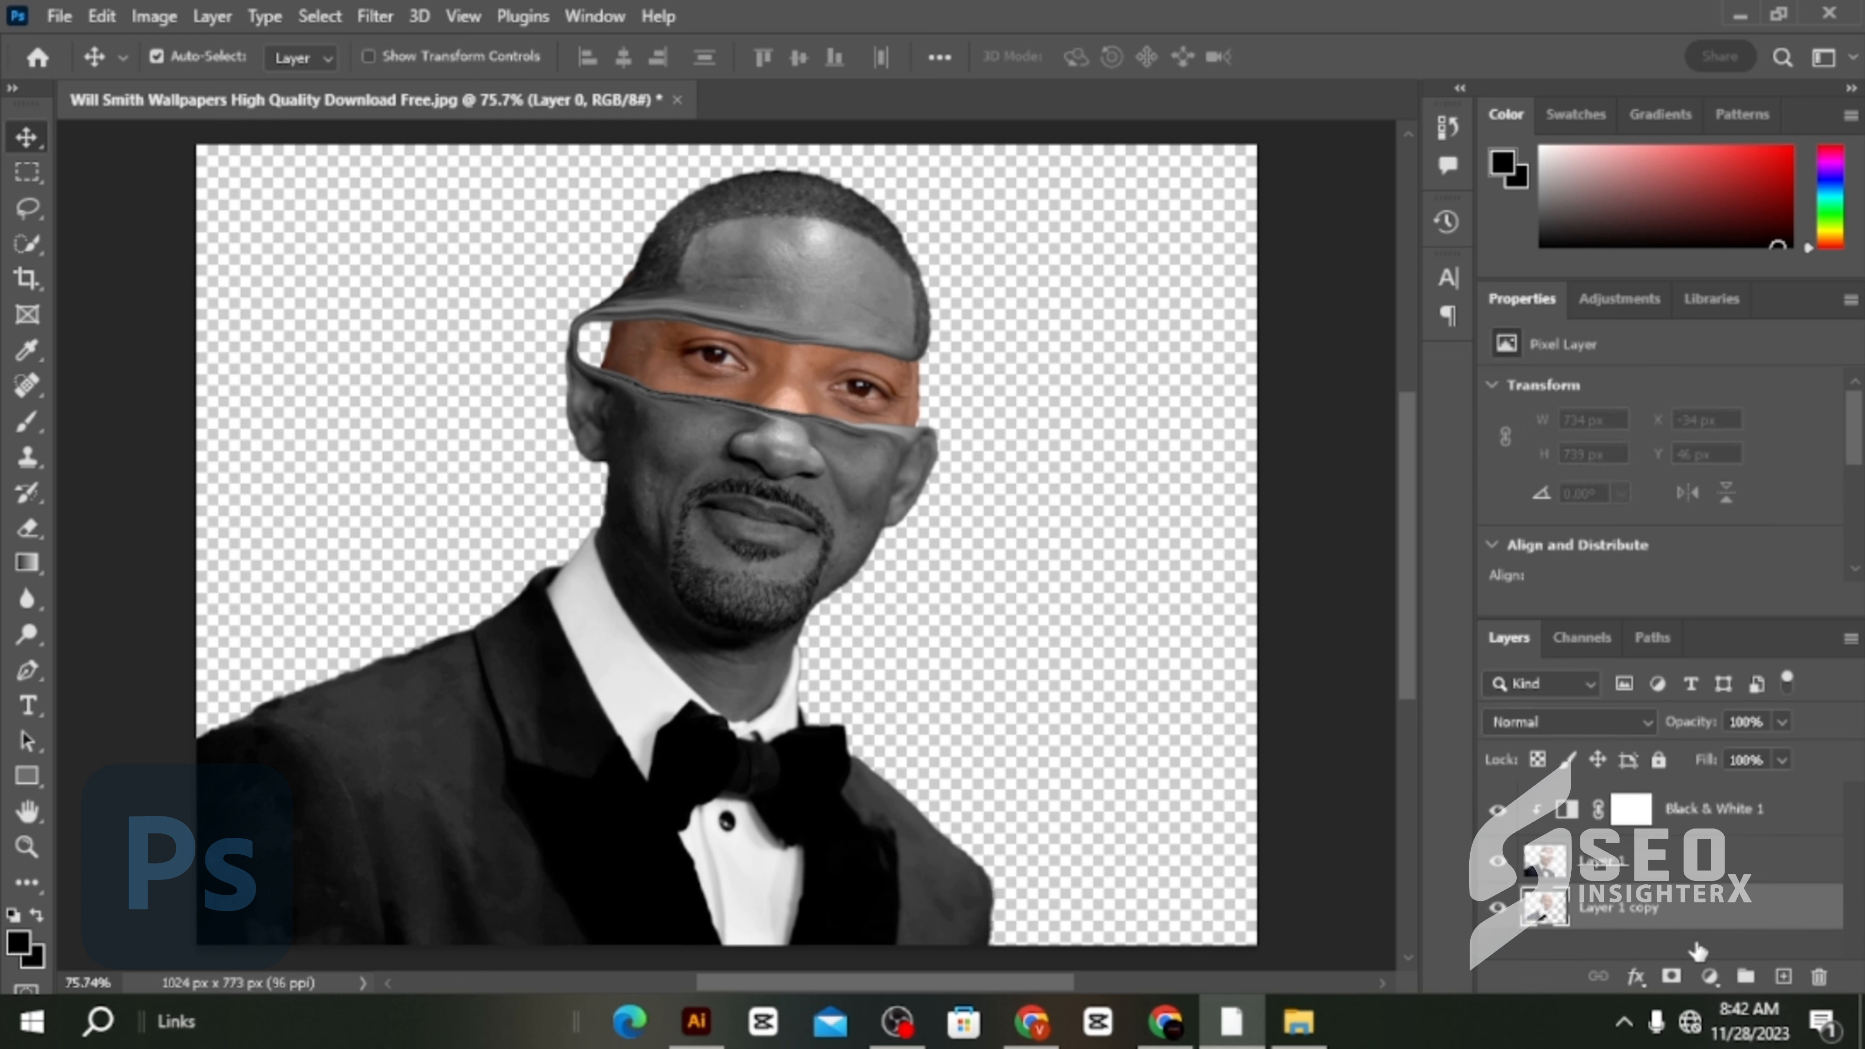
Add a black (#000000) solid color fill layer and place it beneath Layer 1 copy as the background.
{"action": "left_click", "coordinate": [1710, 976]}
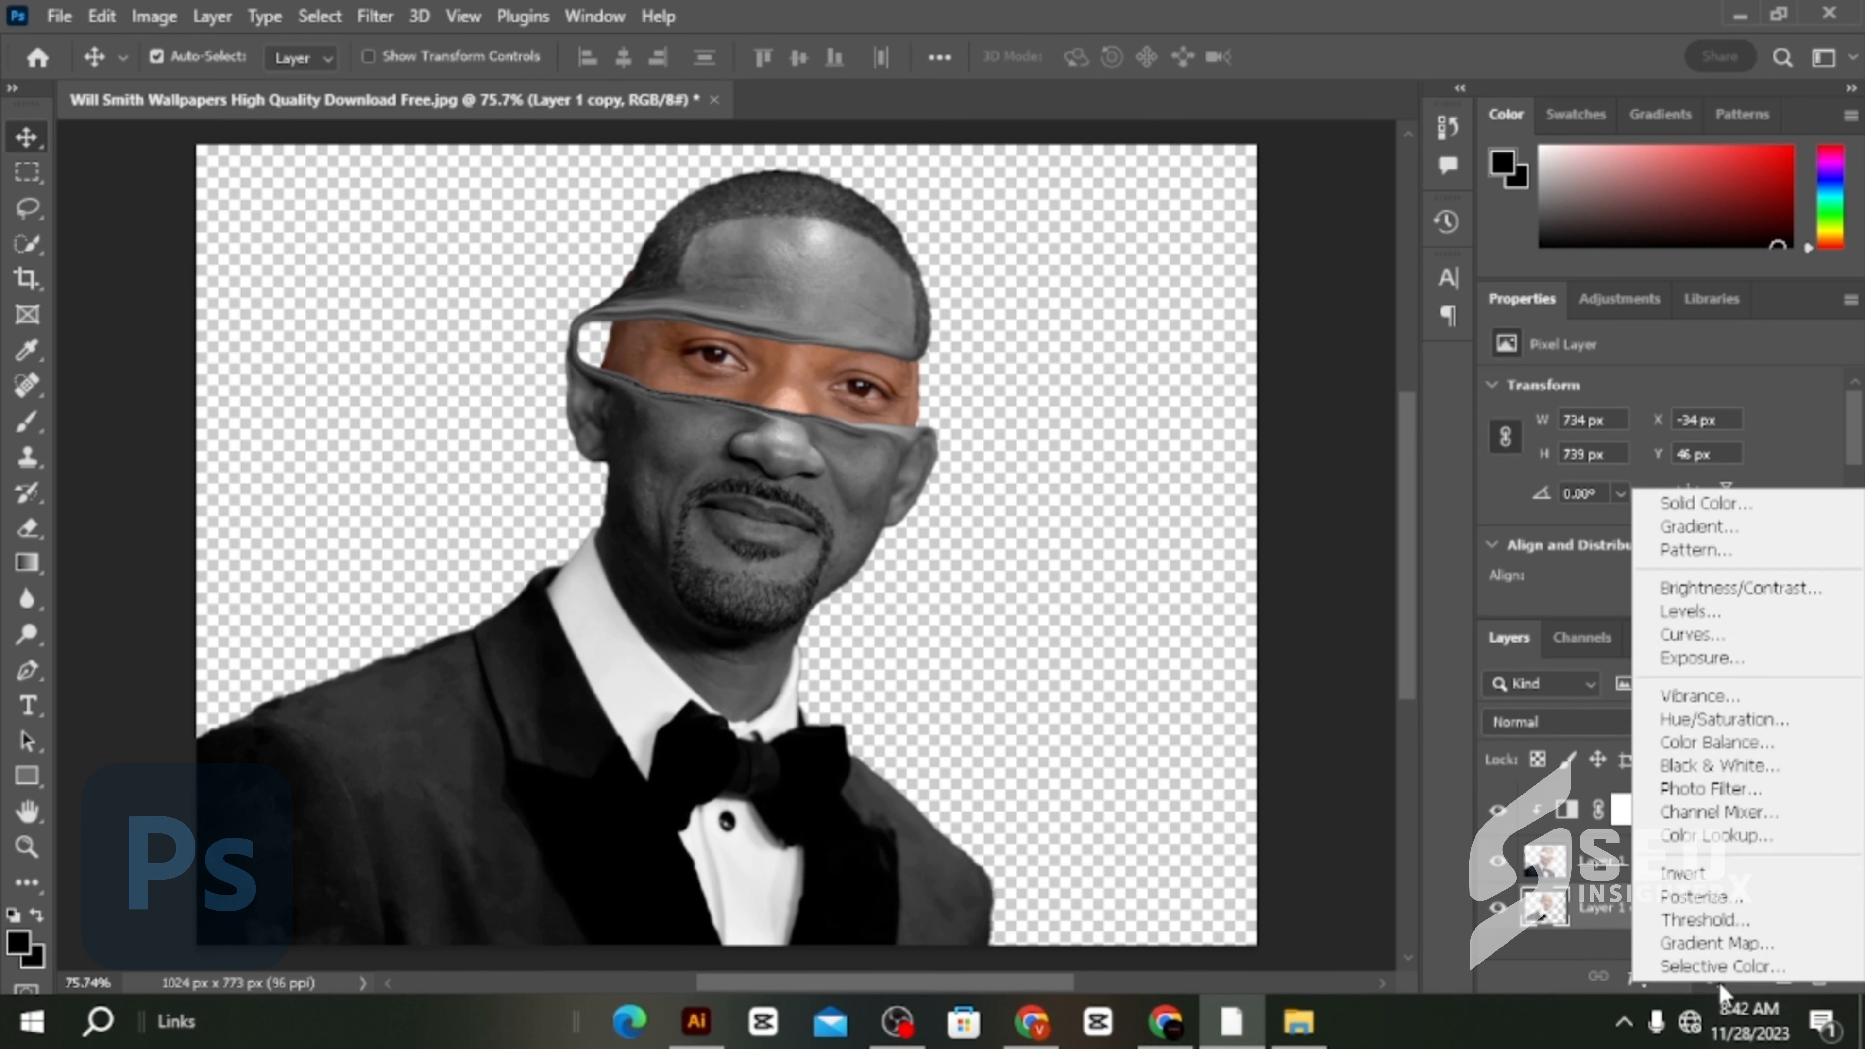
{"action": "left_click", "coordinate": [1682, 519]}
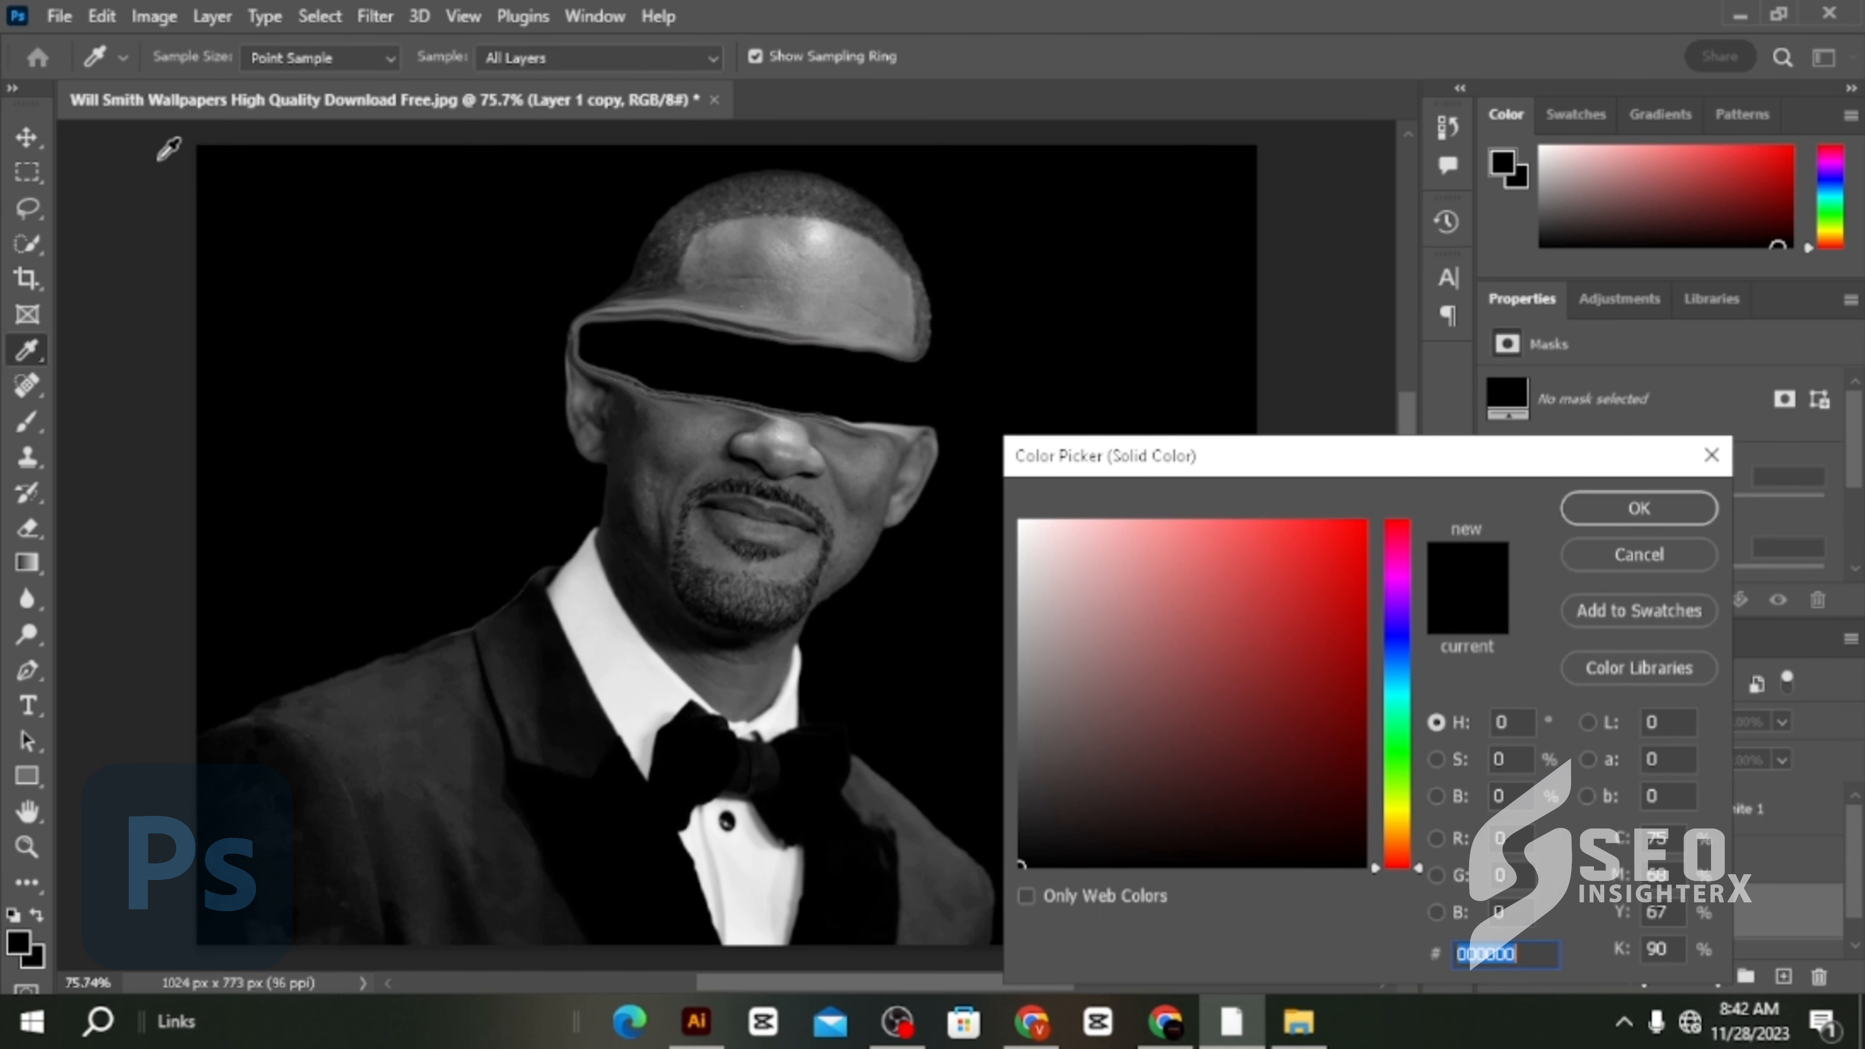
{"action": "left_click", "coordinate": [1576, 524]}
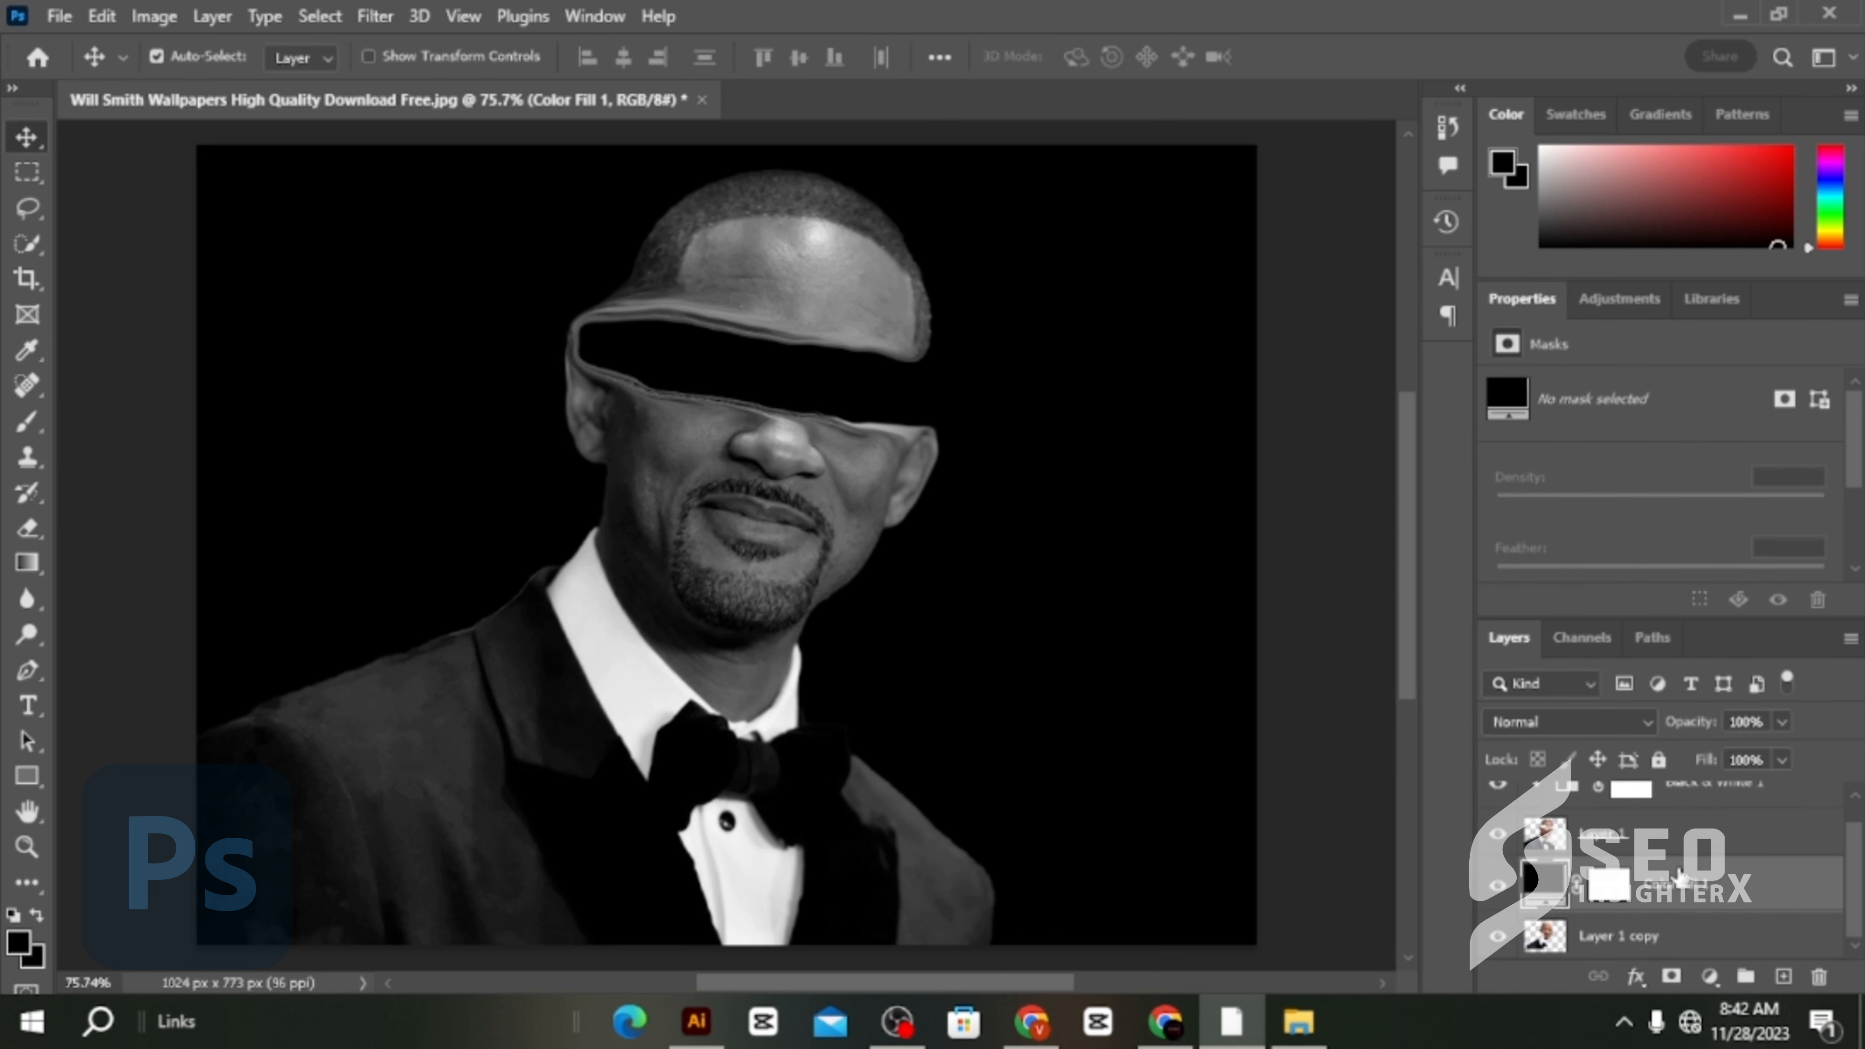
{"action": "left_click_drag", "start_coordinate": [1704, 884], "coordinate": [1692, 960]}
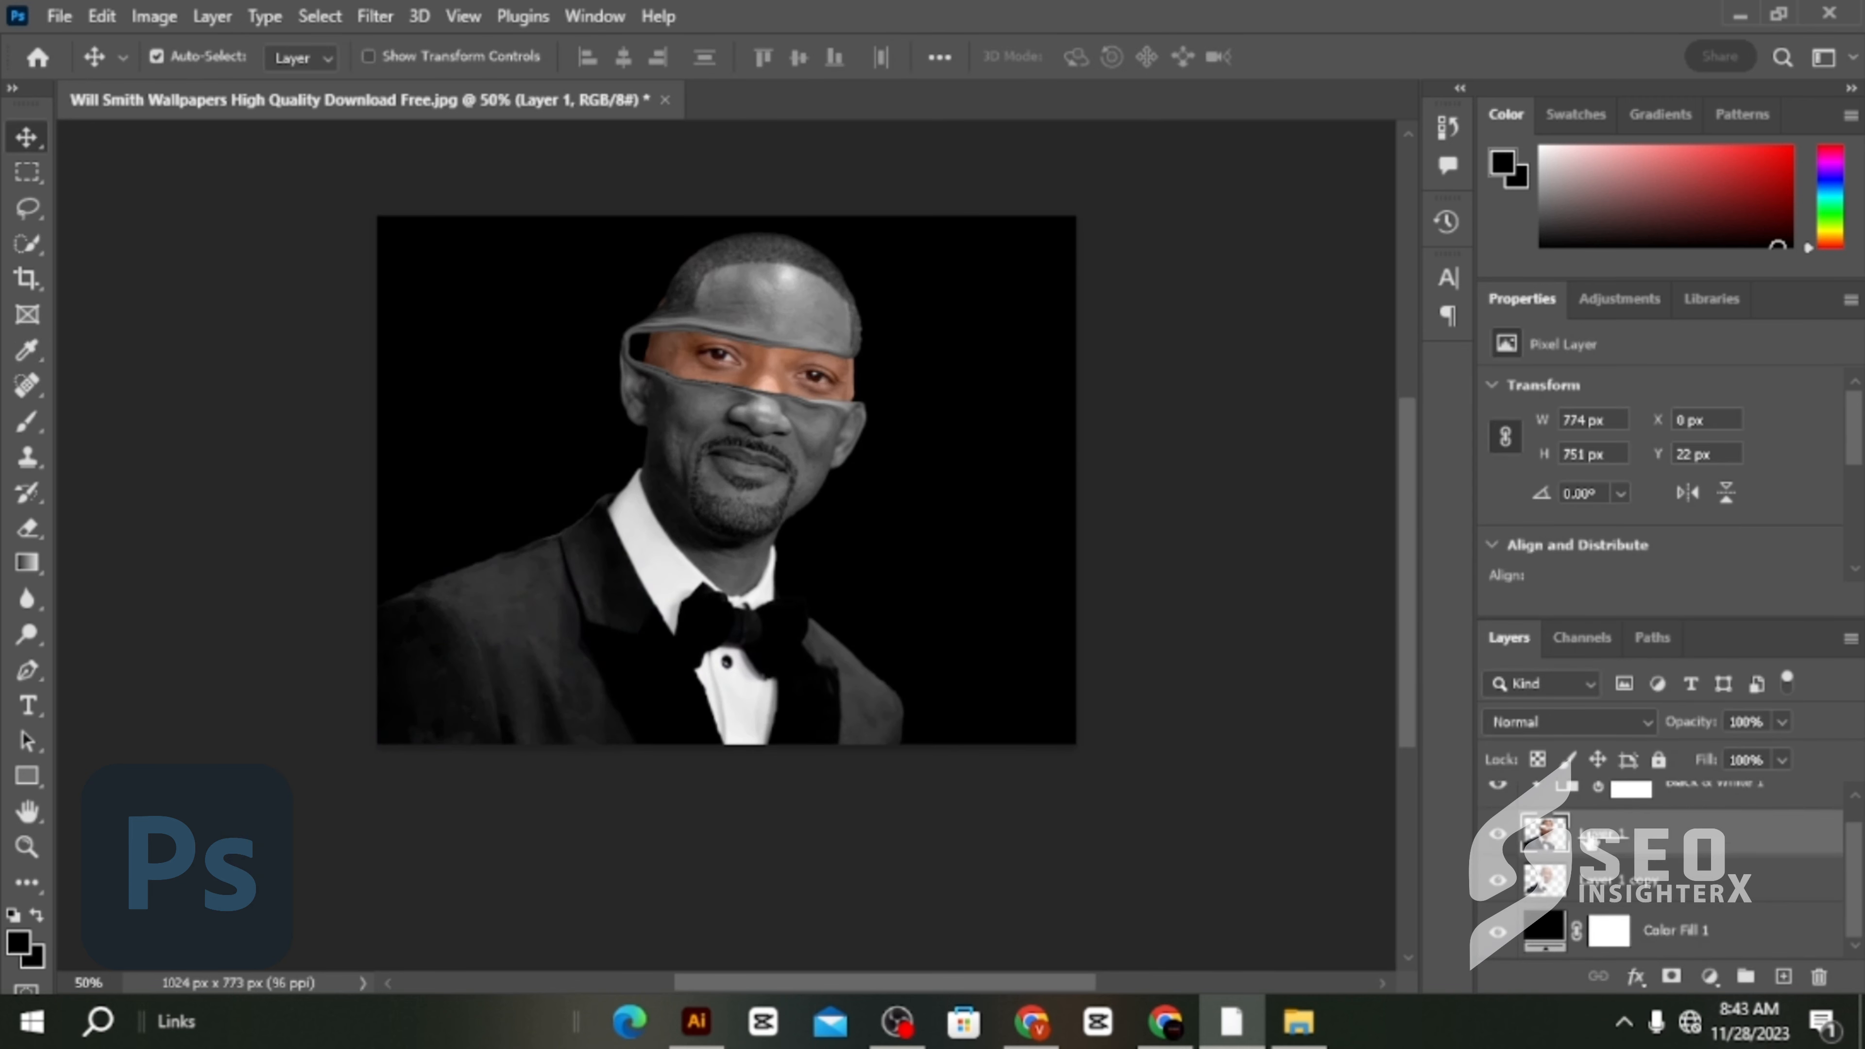
Add a Gradient Map adjustment above Layer 1 using the multicolour rainbow preset that follows the Resource Boy Gold Gradients sets.
{"action": "left_click", "coordinate": [1711, 978]}
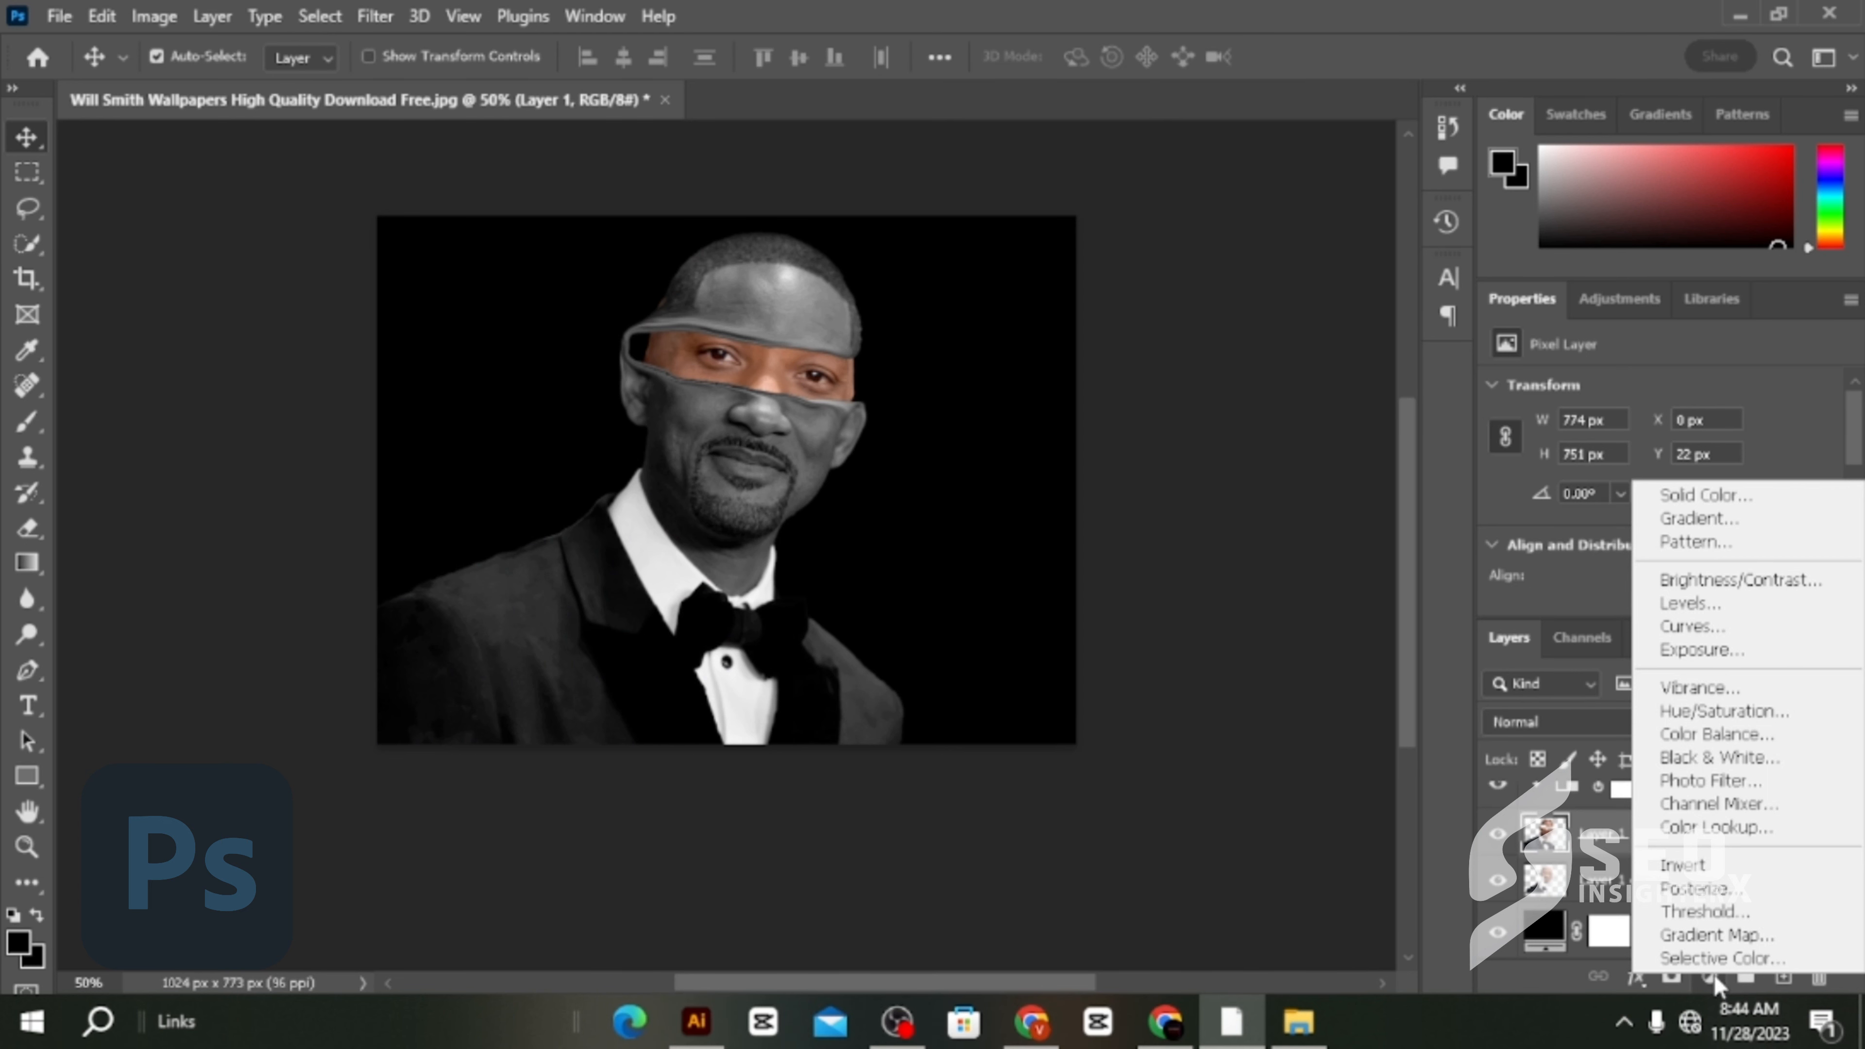
{"action": "left_click", "coordinate": [1748, 934]}
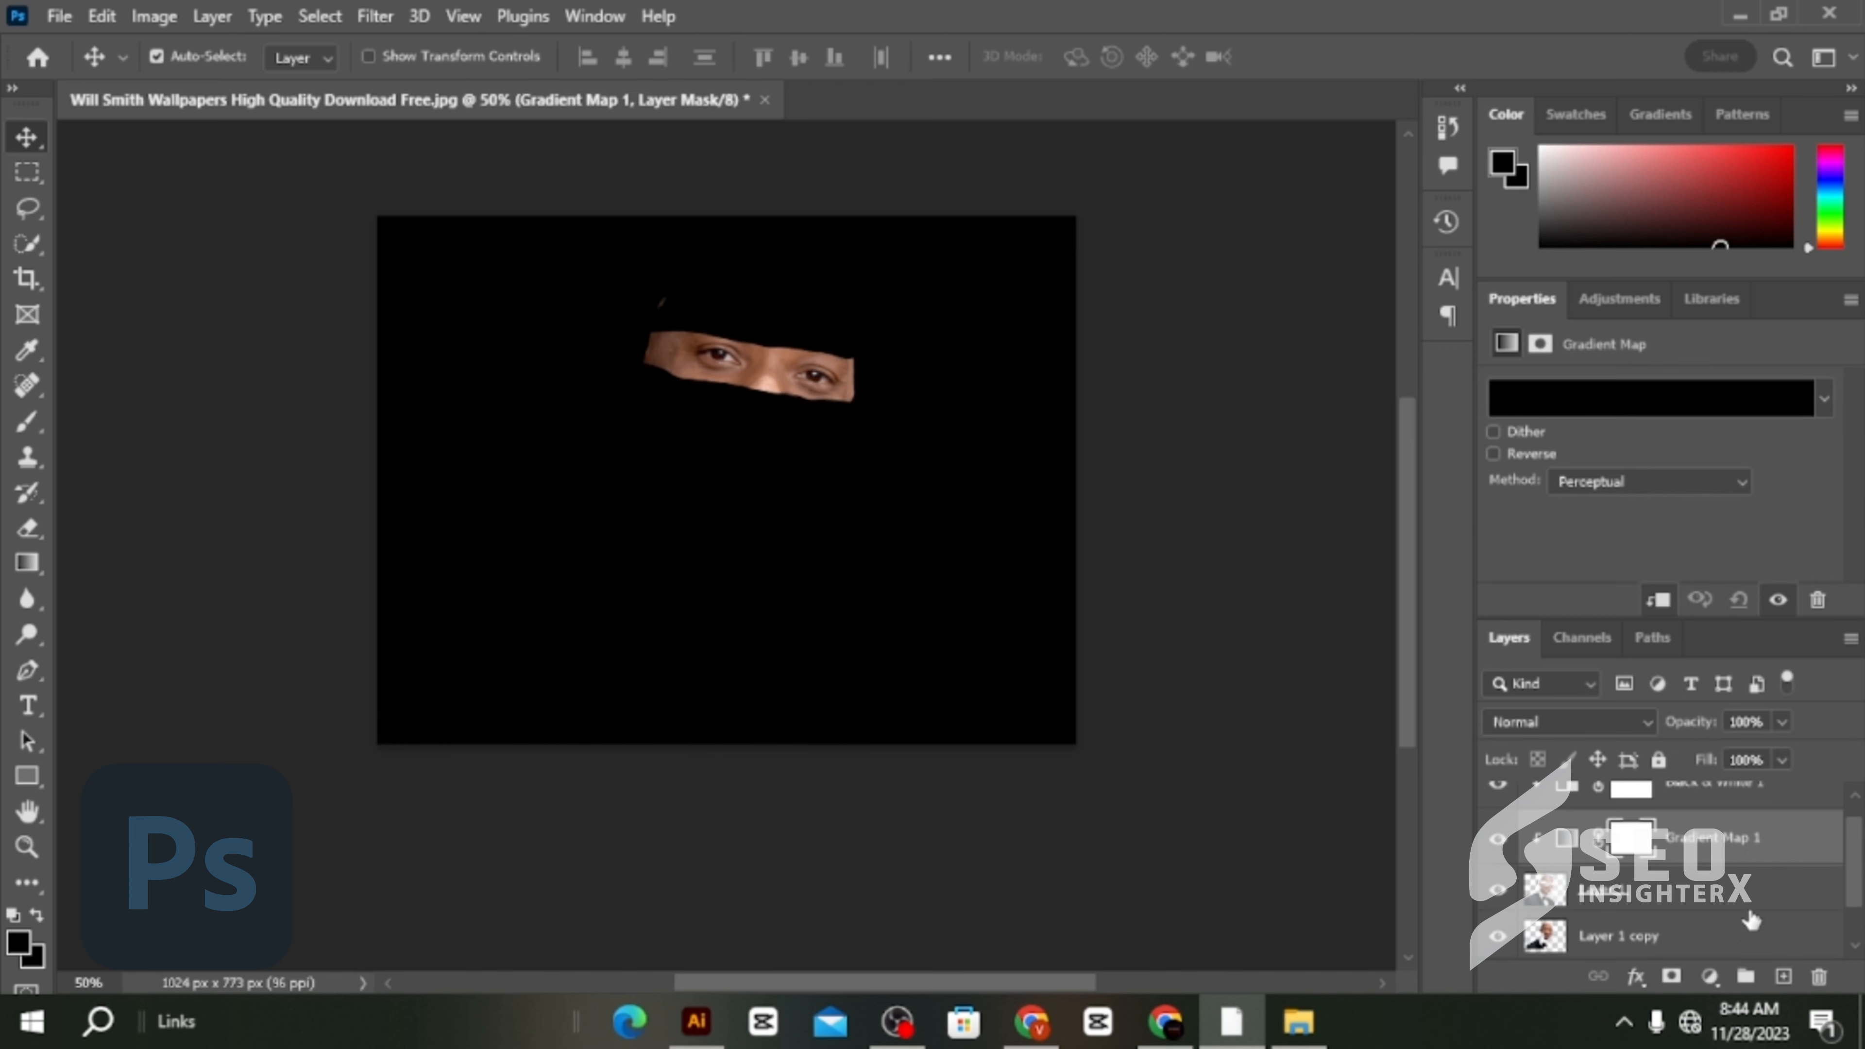
{"action": "left_click", "coordinate": [1686, 397]}
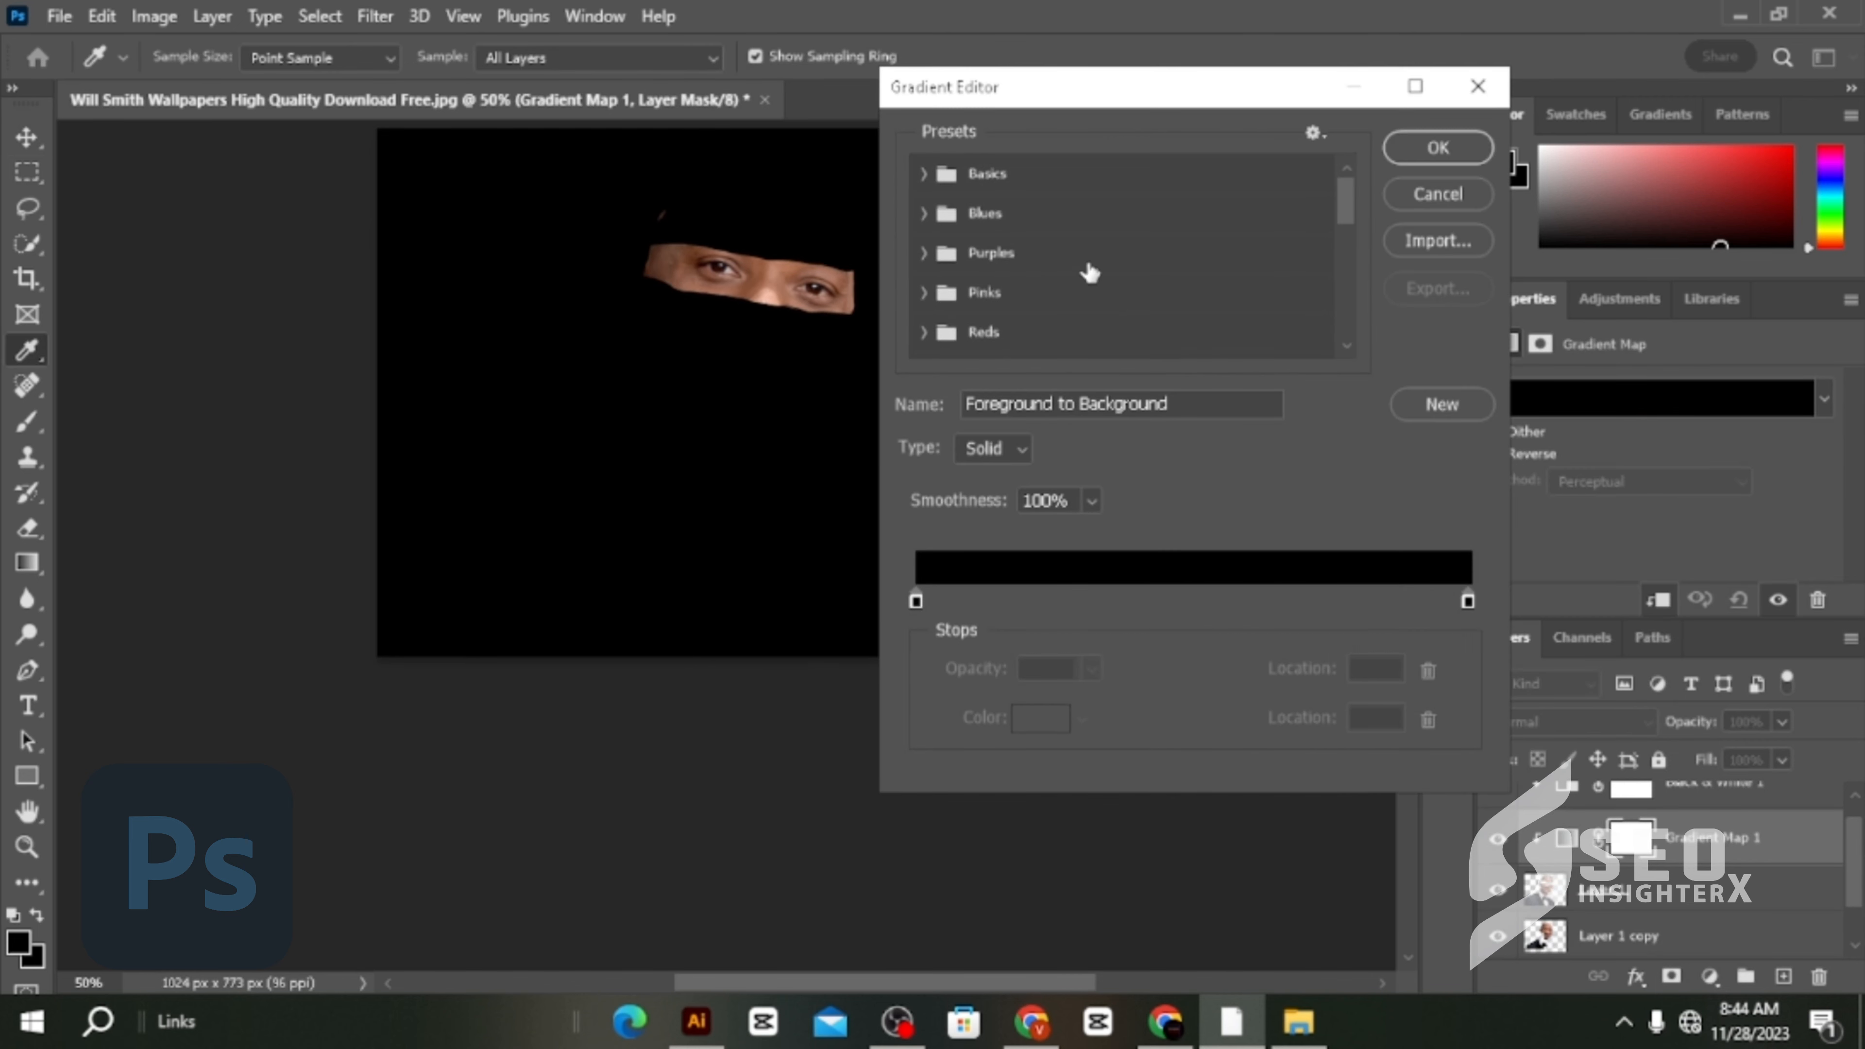
{"action": "scroll", "coordinate": [1090, 272], "scroll_direction": "down", "scroll_amount": 10}
{"action": "left_click", "coordinate": [932, 338]}
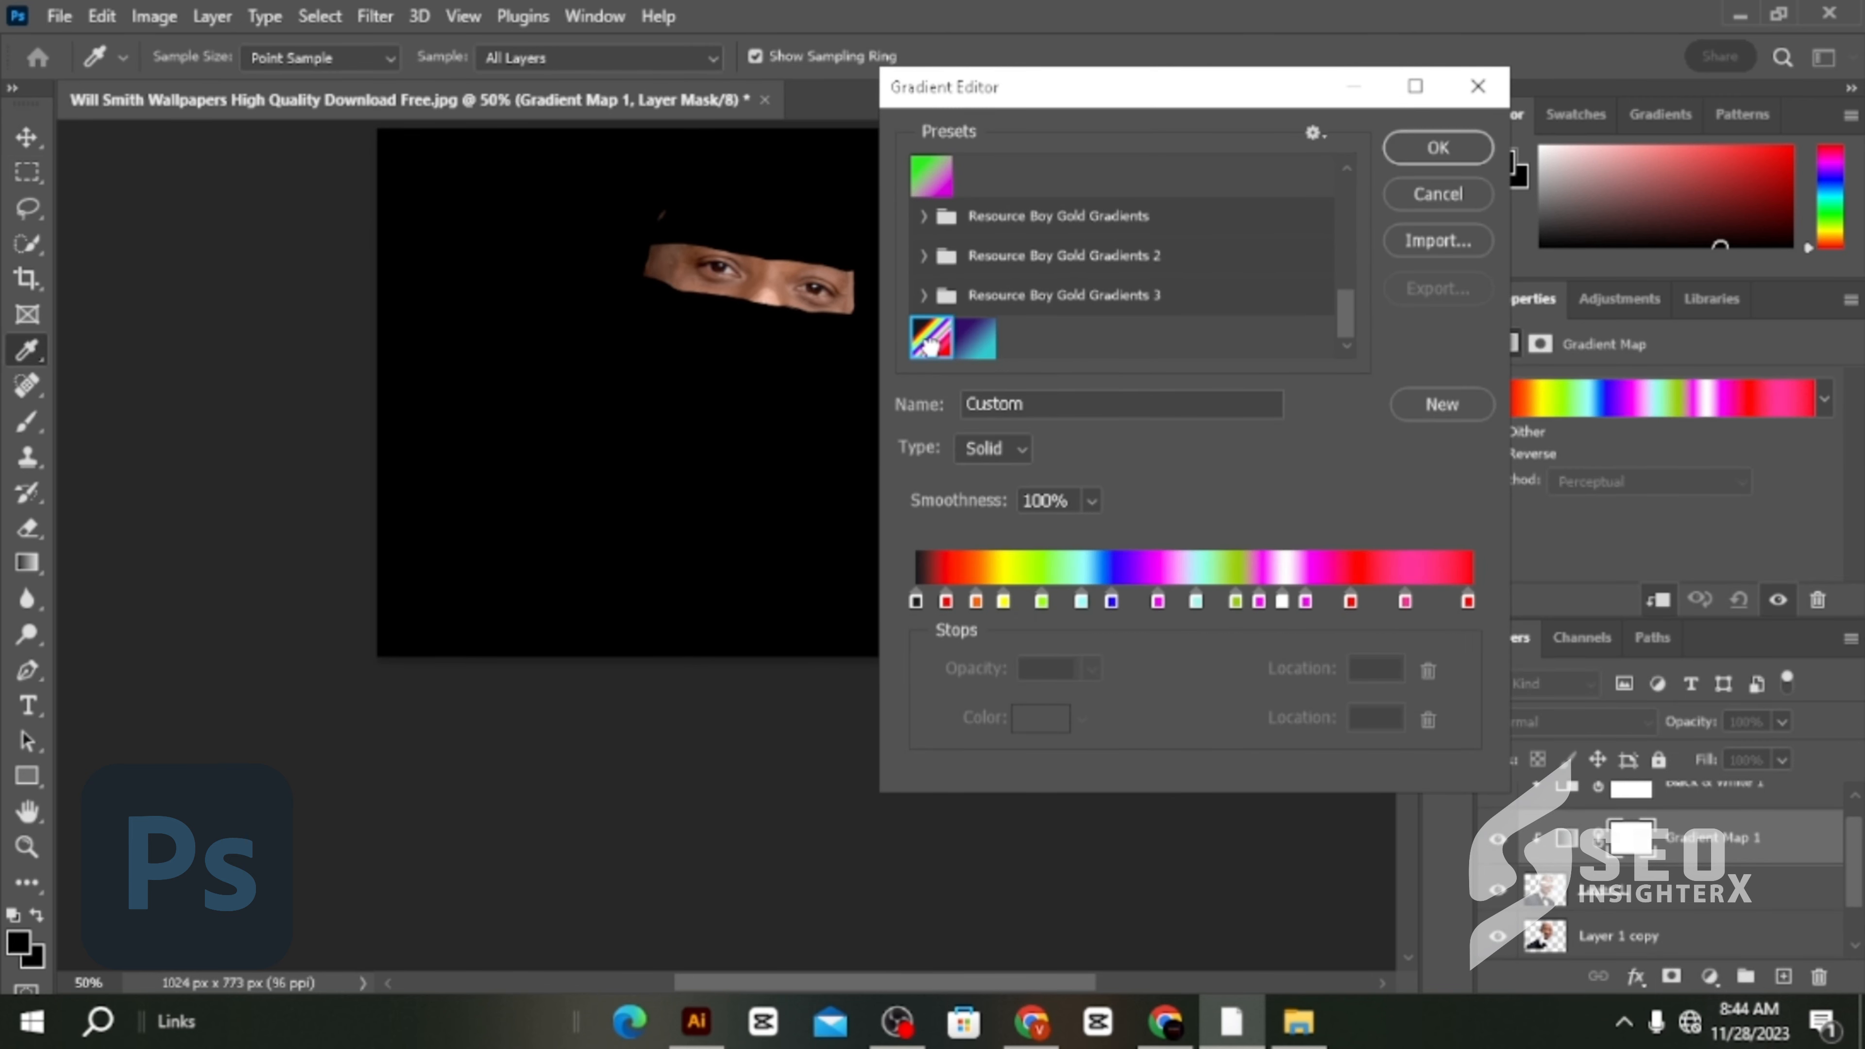
{"action": "left_click", "coordinate": [1432, 157]}
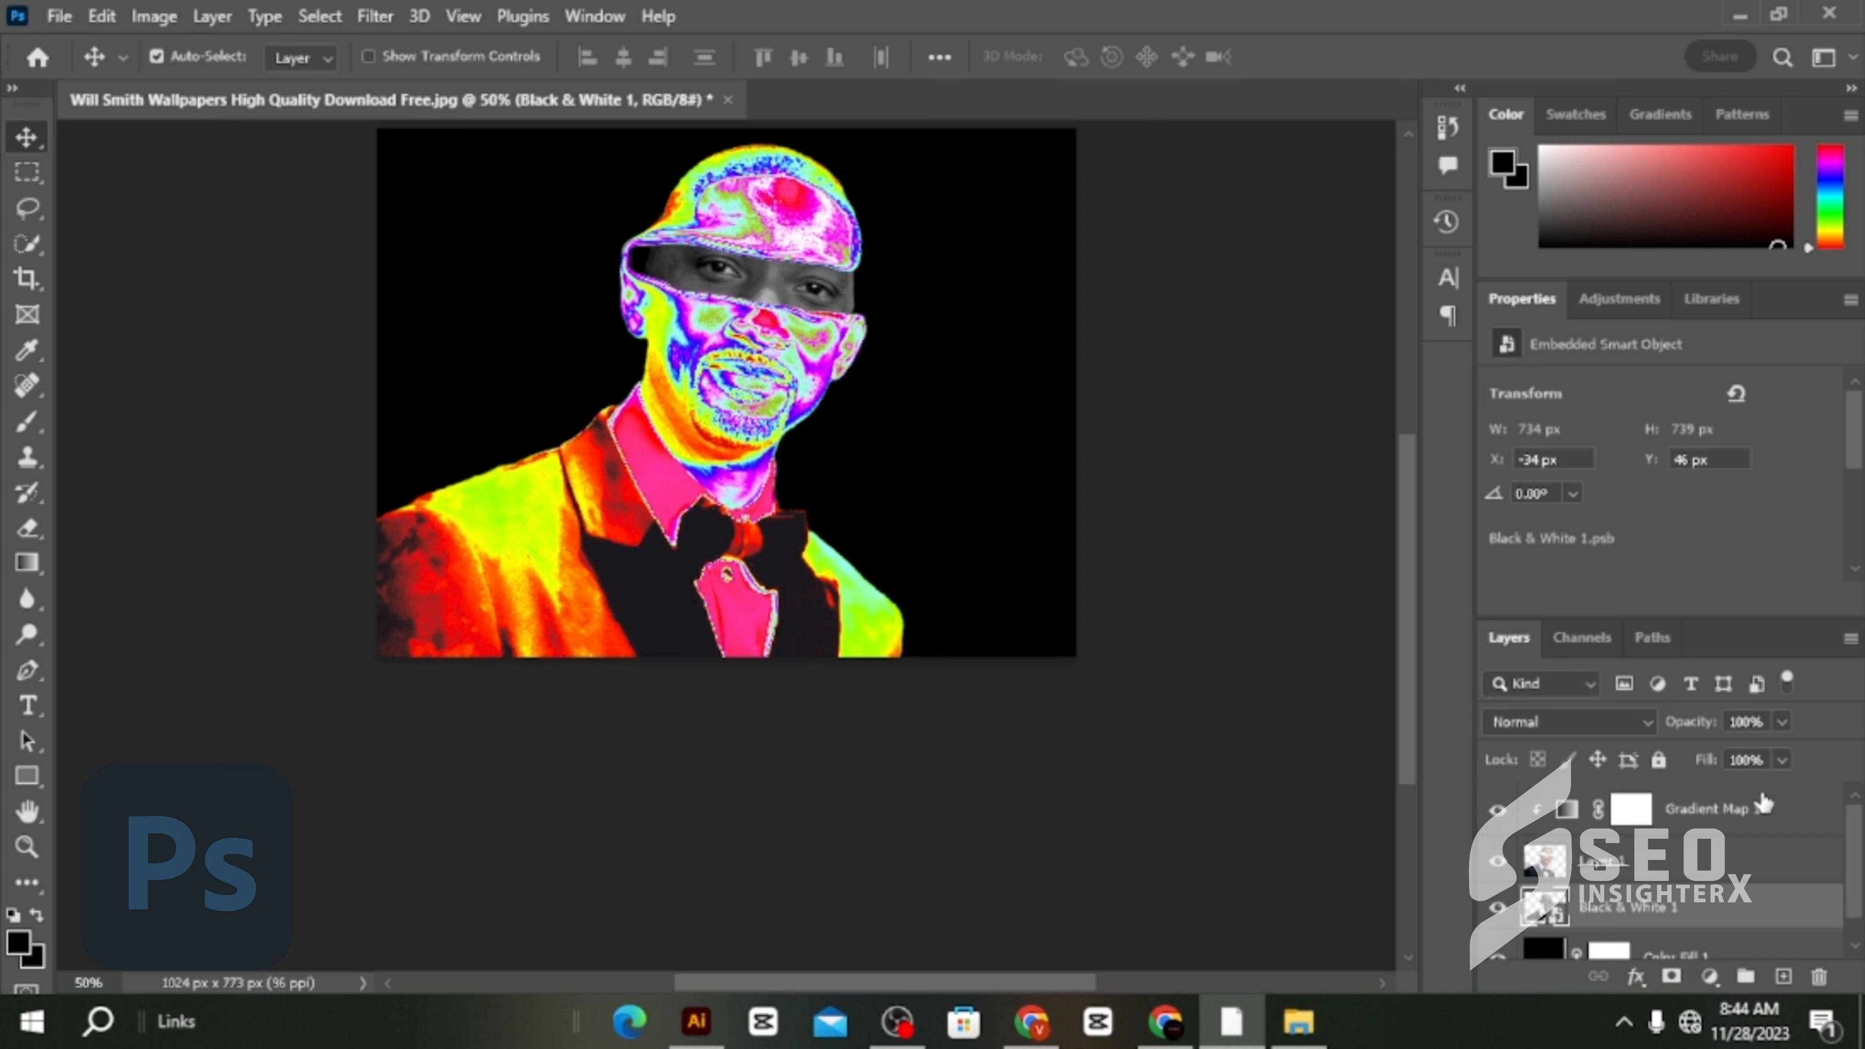
Compare the portrait with and without the Gradient Map 1 adjustment.
{"action": "left_click", "coordinate": [1766, 806]}
{"action": "left_click", "coordinate": [1498, 810]}
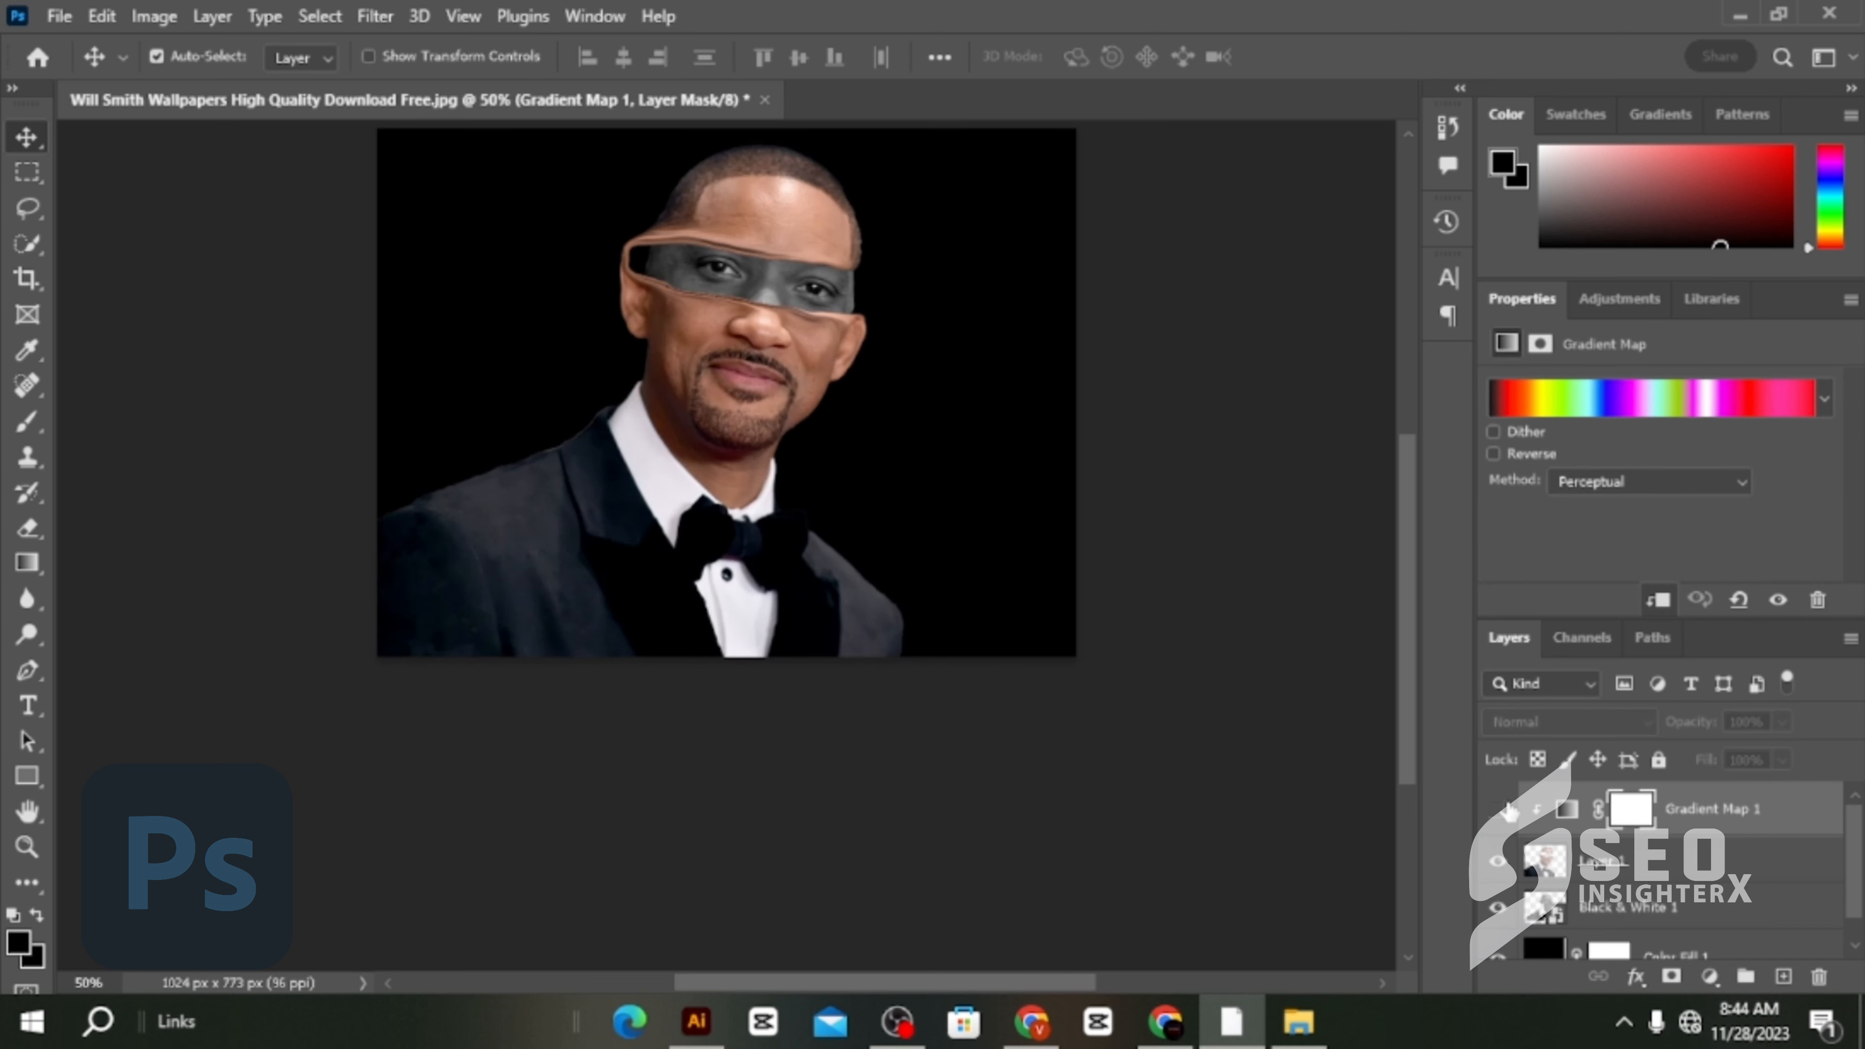
{"action": "left_click", "coordinate": [1498, 810]}
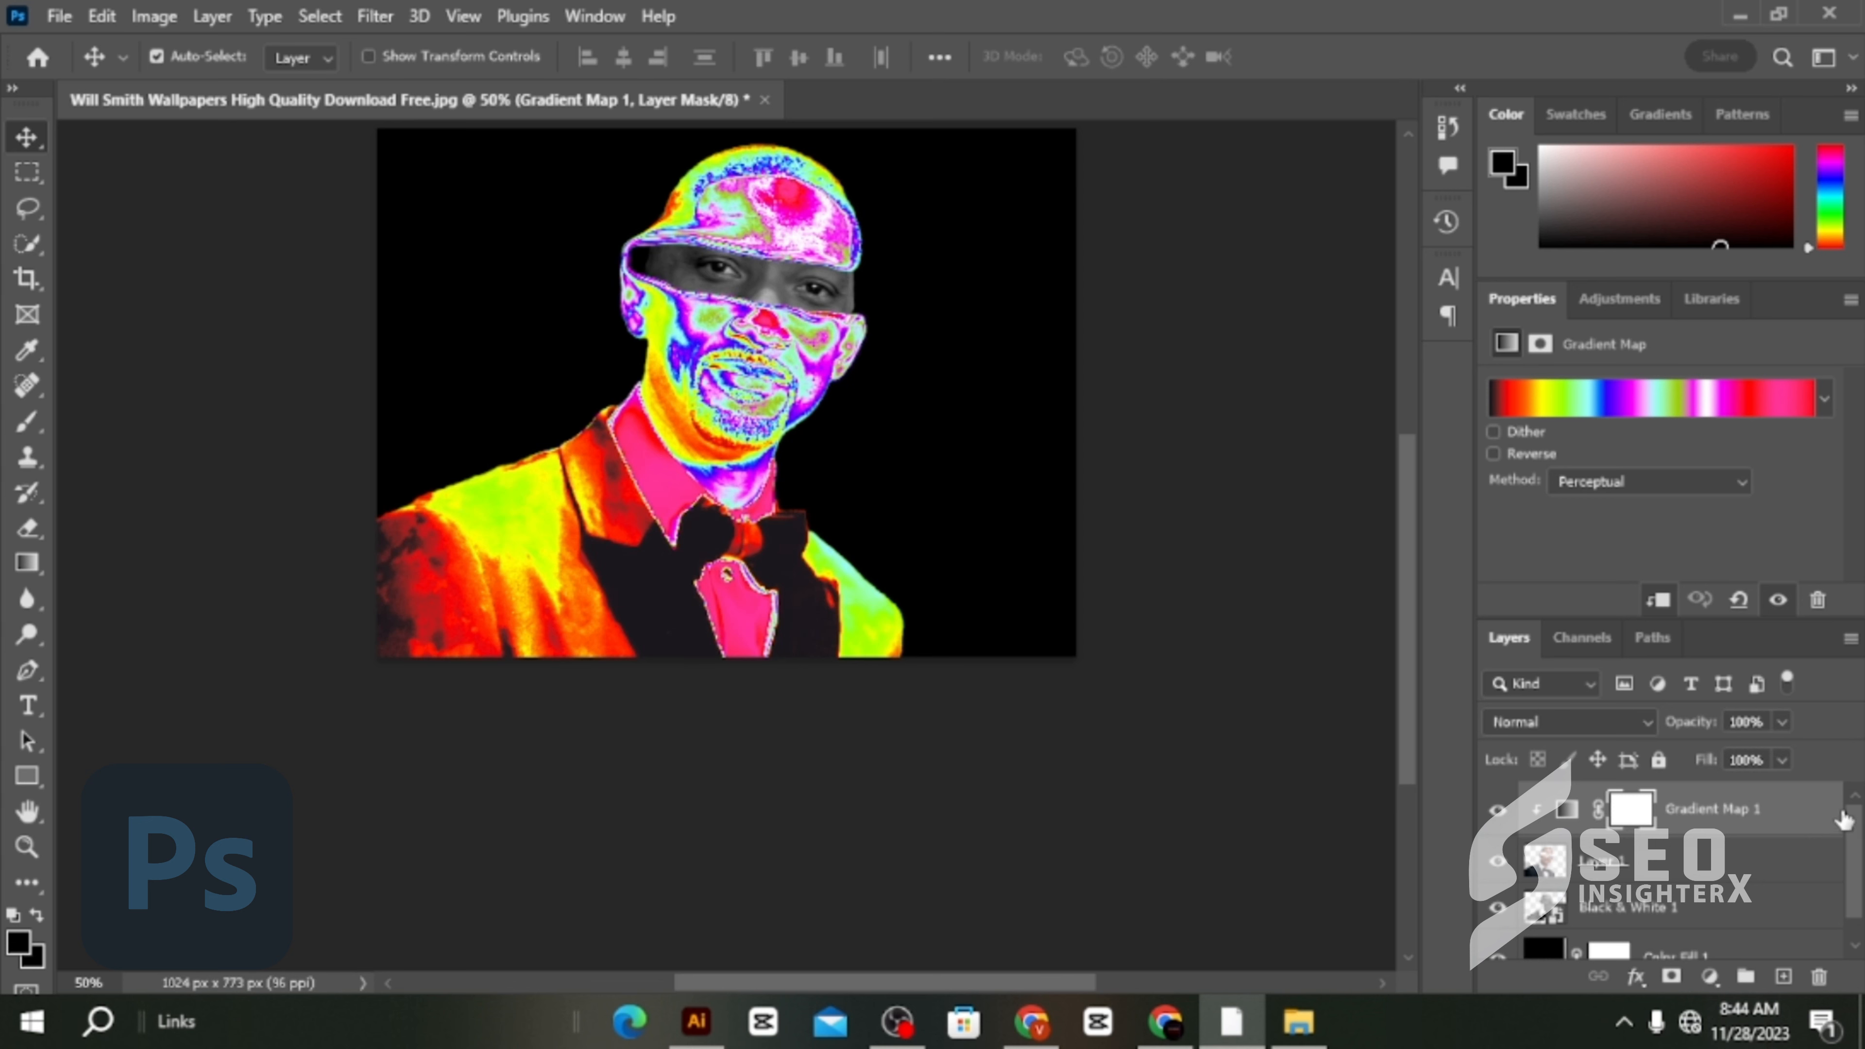
Set the blend mode of Gradient Map 1 to Soft Light and exclude its red channel from blending.
{"action": "left_click", "coordinate": [1821, 810]}
{"action": "double_click", "coordinate": [1818, 802]}
{"action": "left_click", "coordinate": [1344, 259]}
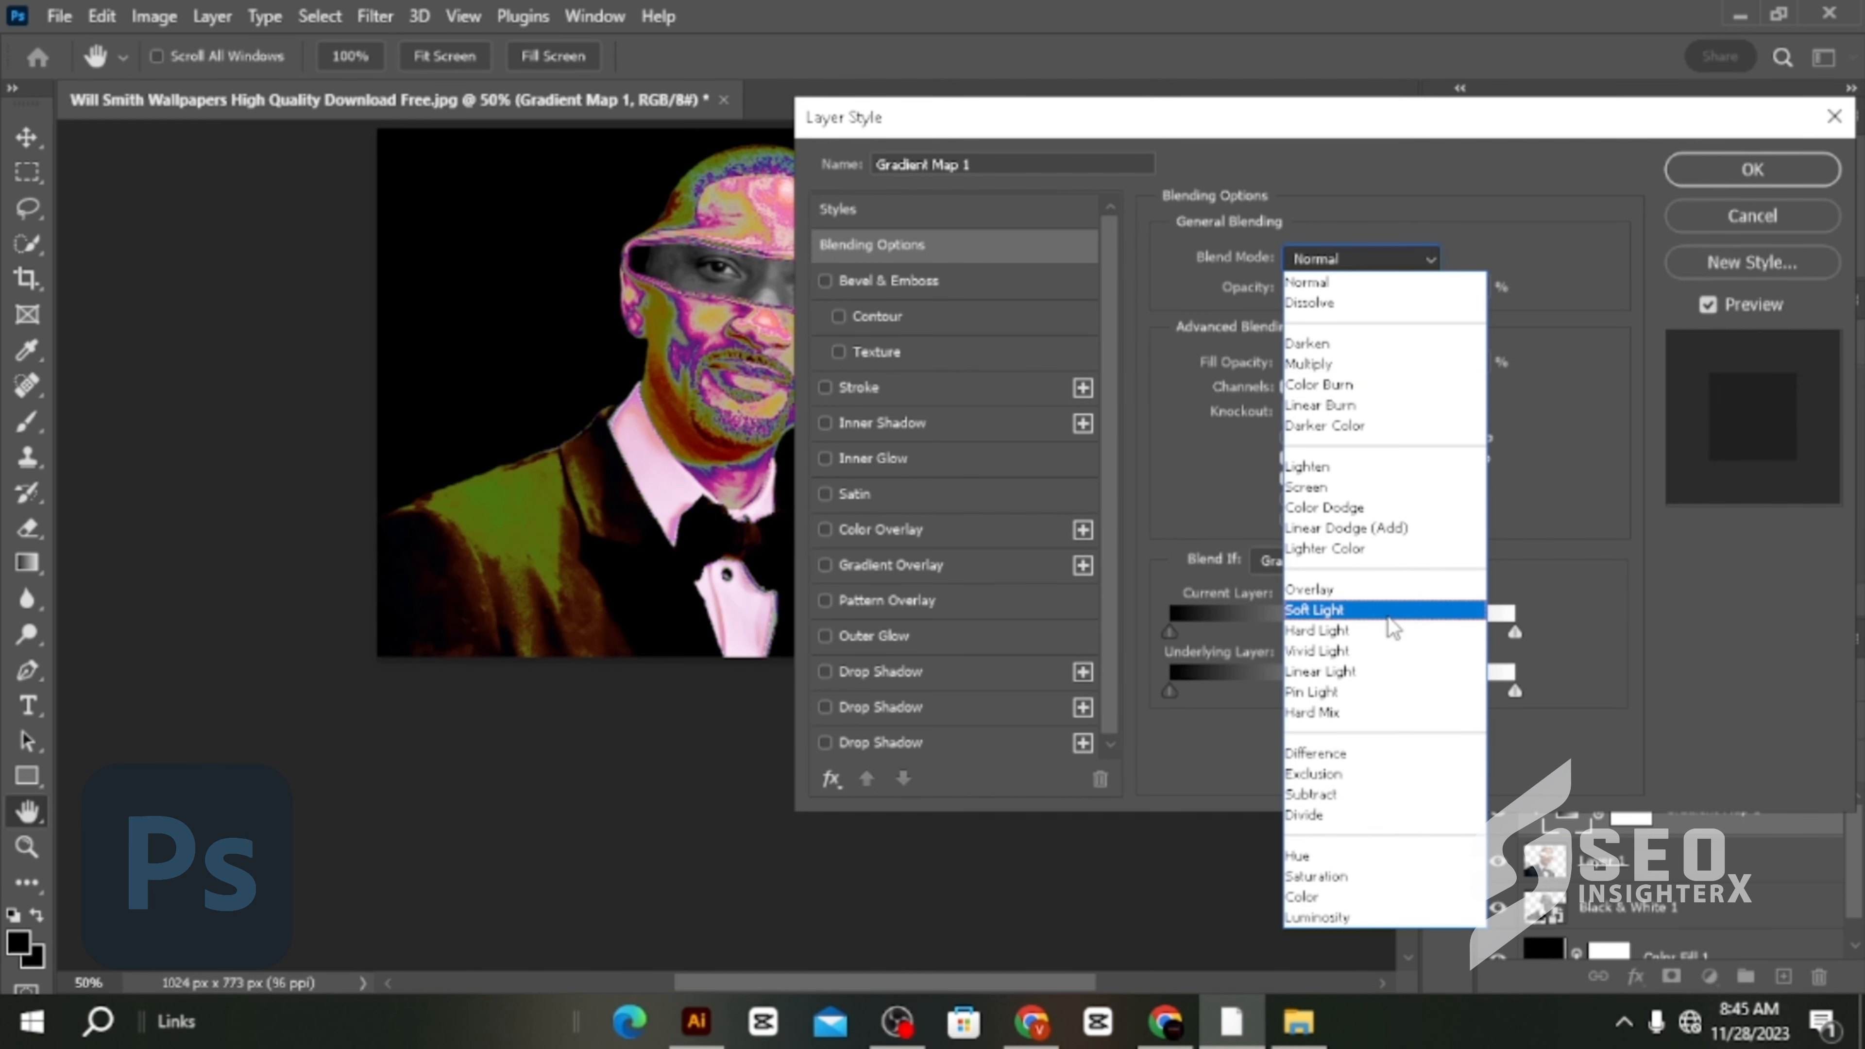
{"action": "left_click", "coordinate": [1401, 618]}
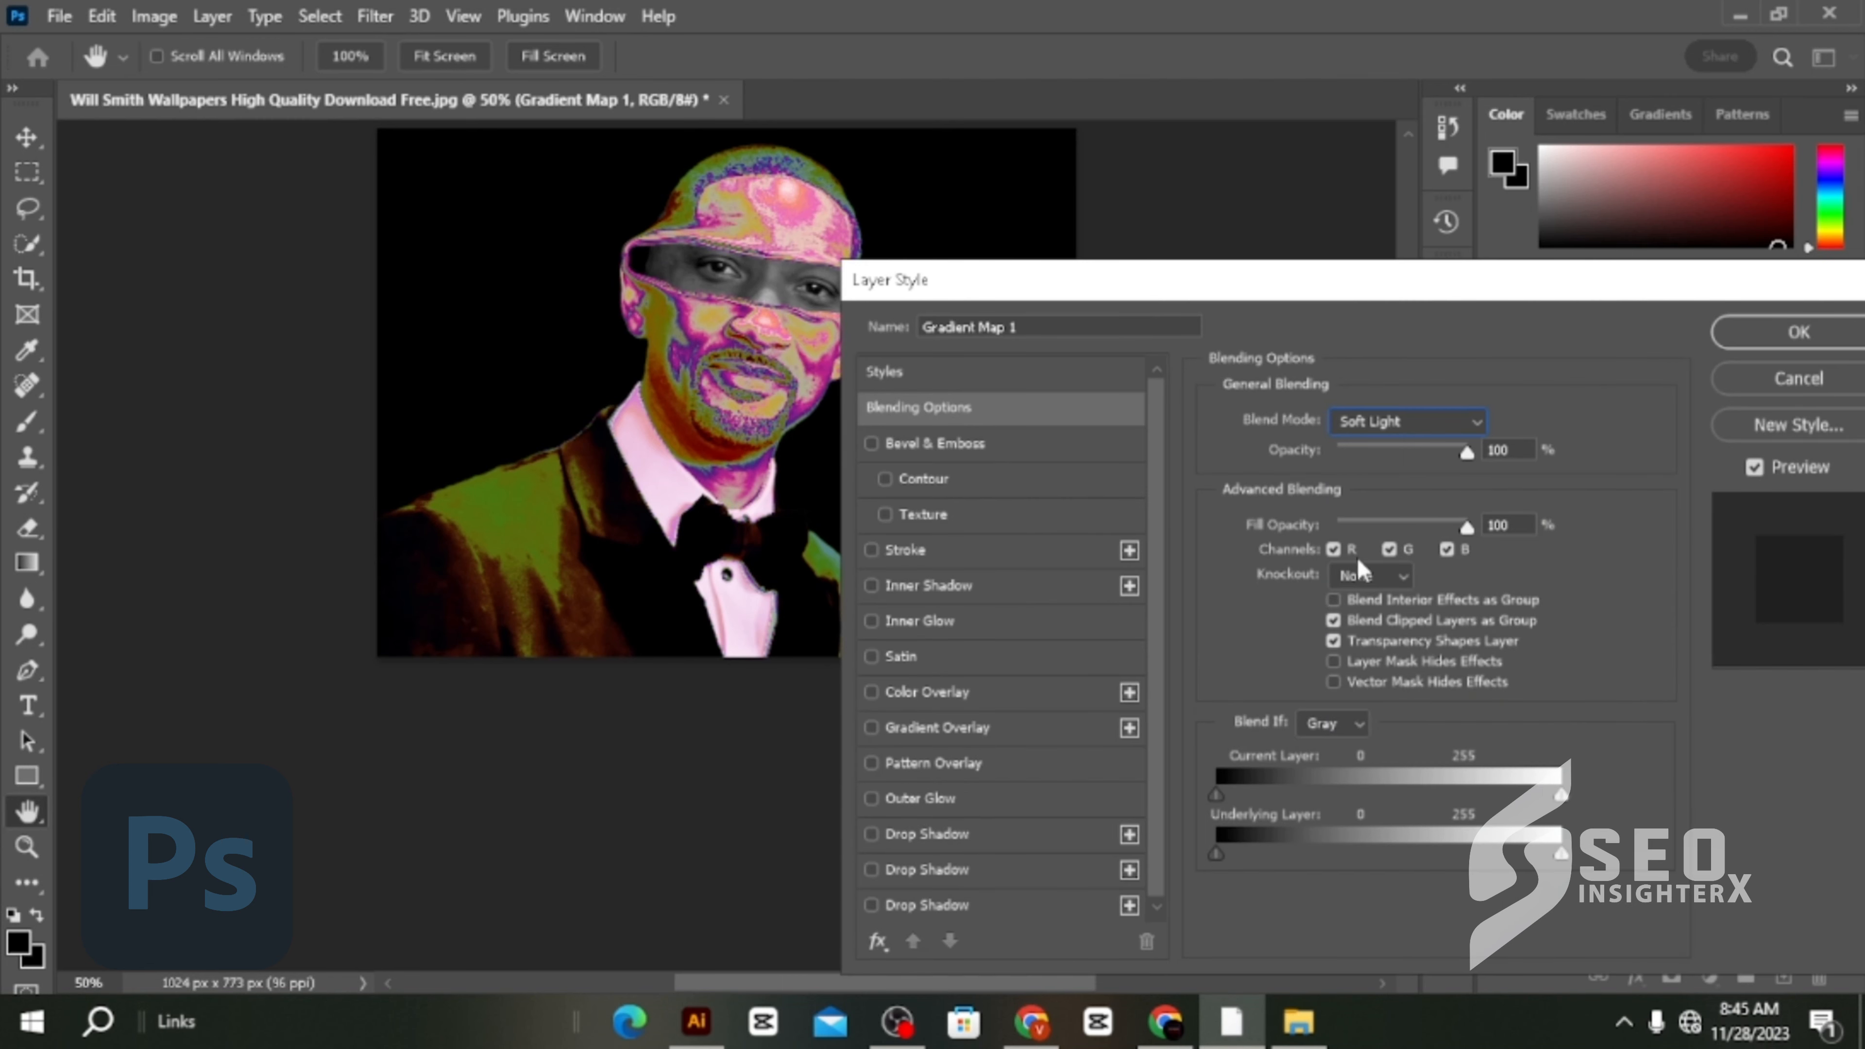
{"action": "left_click", "coordinate": [1333, 549]}
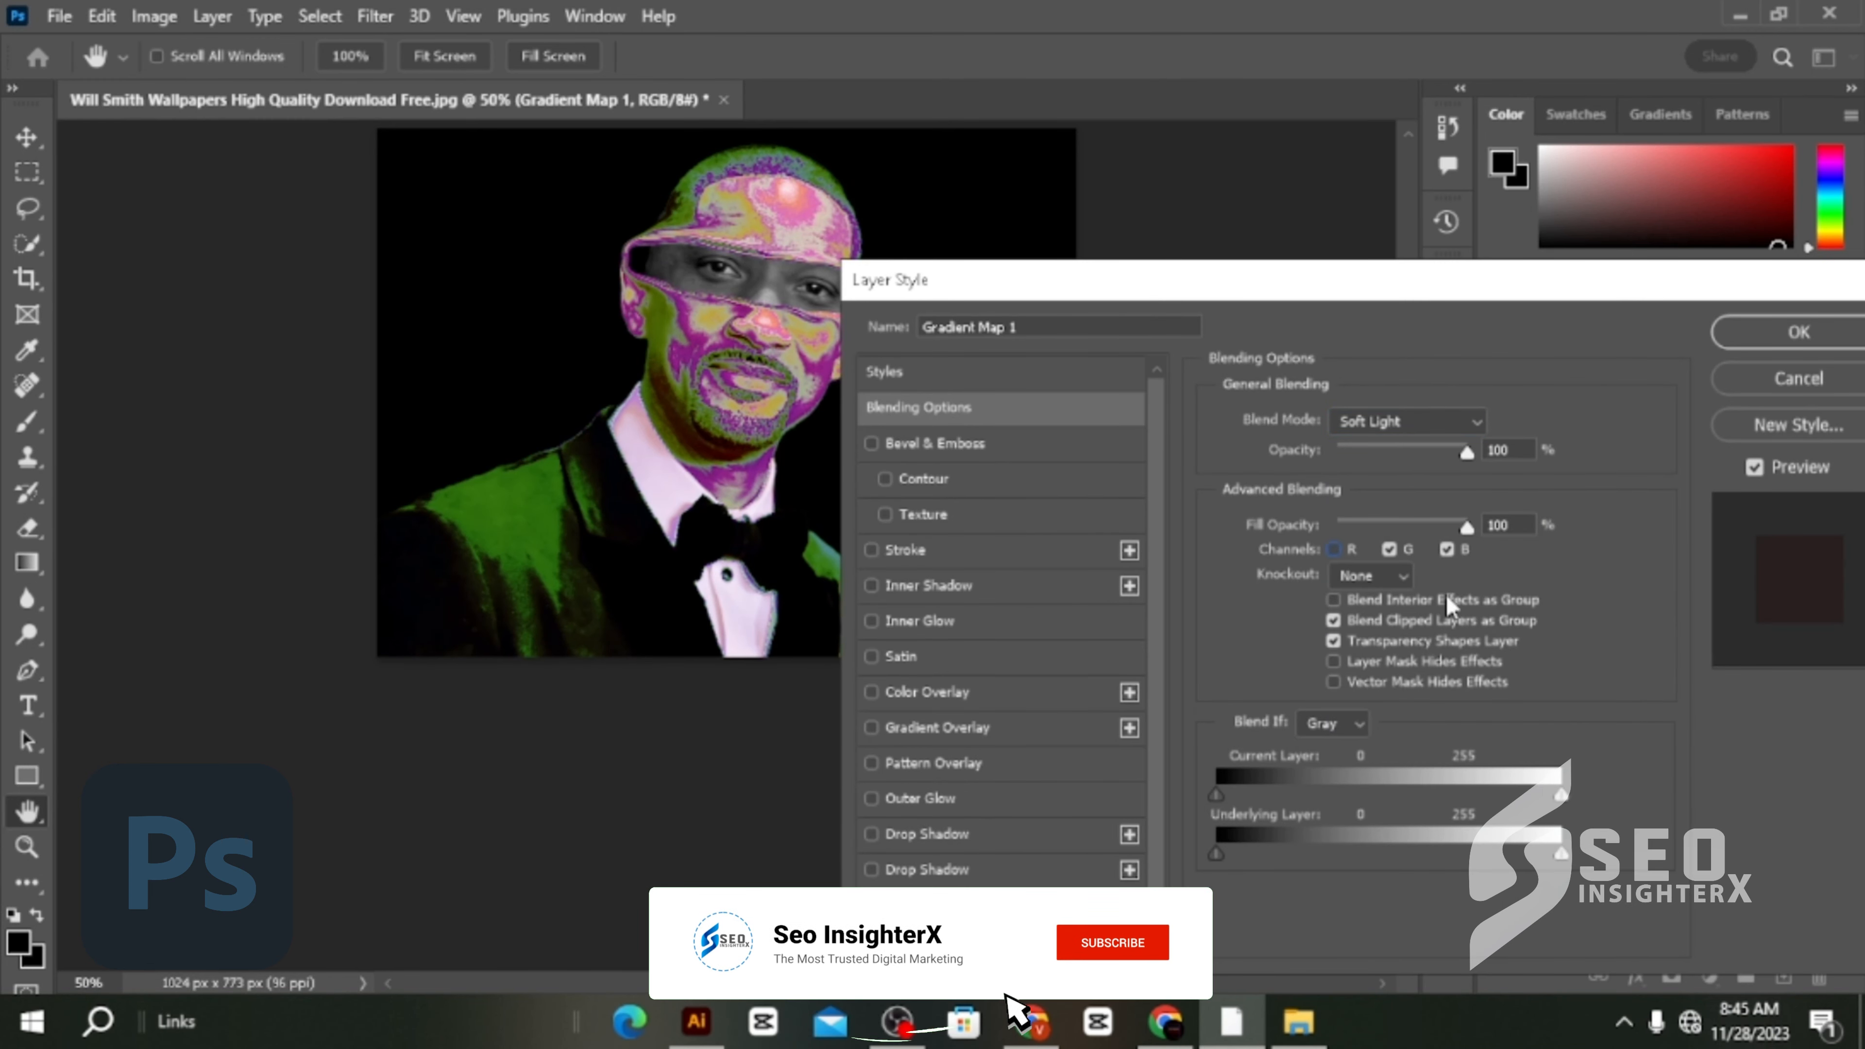
Lower the fill opacity and the overall opacity of Gradient Map 1 to 91% and apply the layer style.
{"action": "mouse_move", "coordinate": [1466, 526]}
{"action": "left_mouse_down"}
{"action": "mouse_move", "coordinate": [1403, 526]}
{"action": "mouse_move", "coordinate": [1455, 528]}
{"action": "left_mouse_up"}
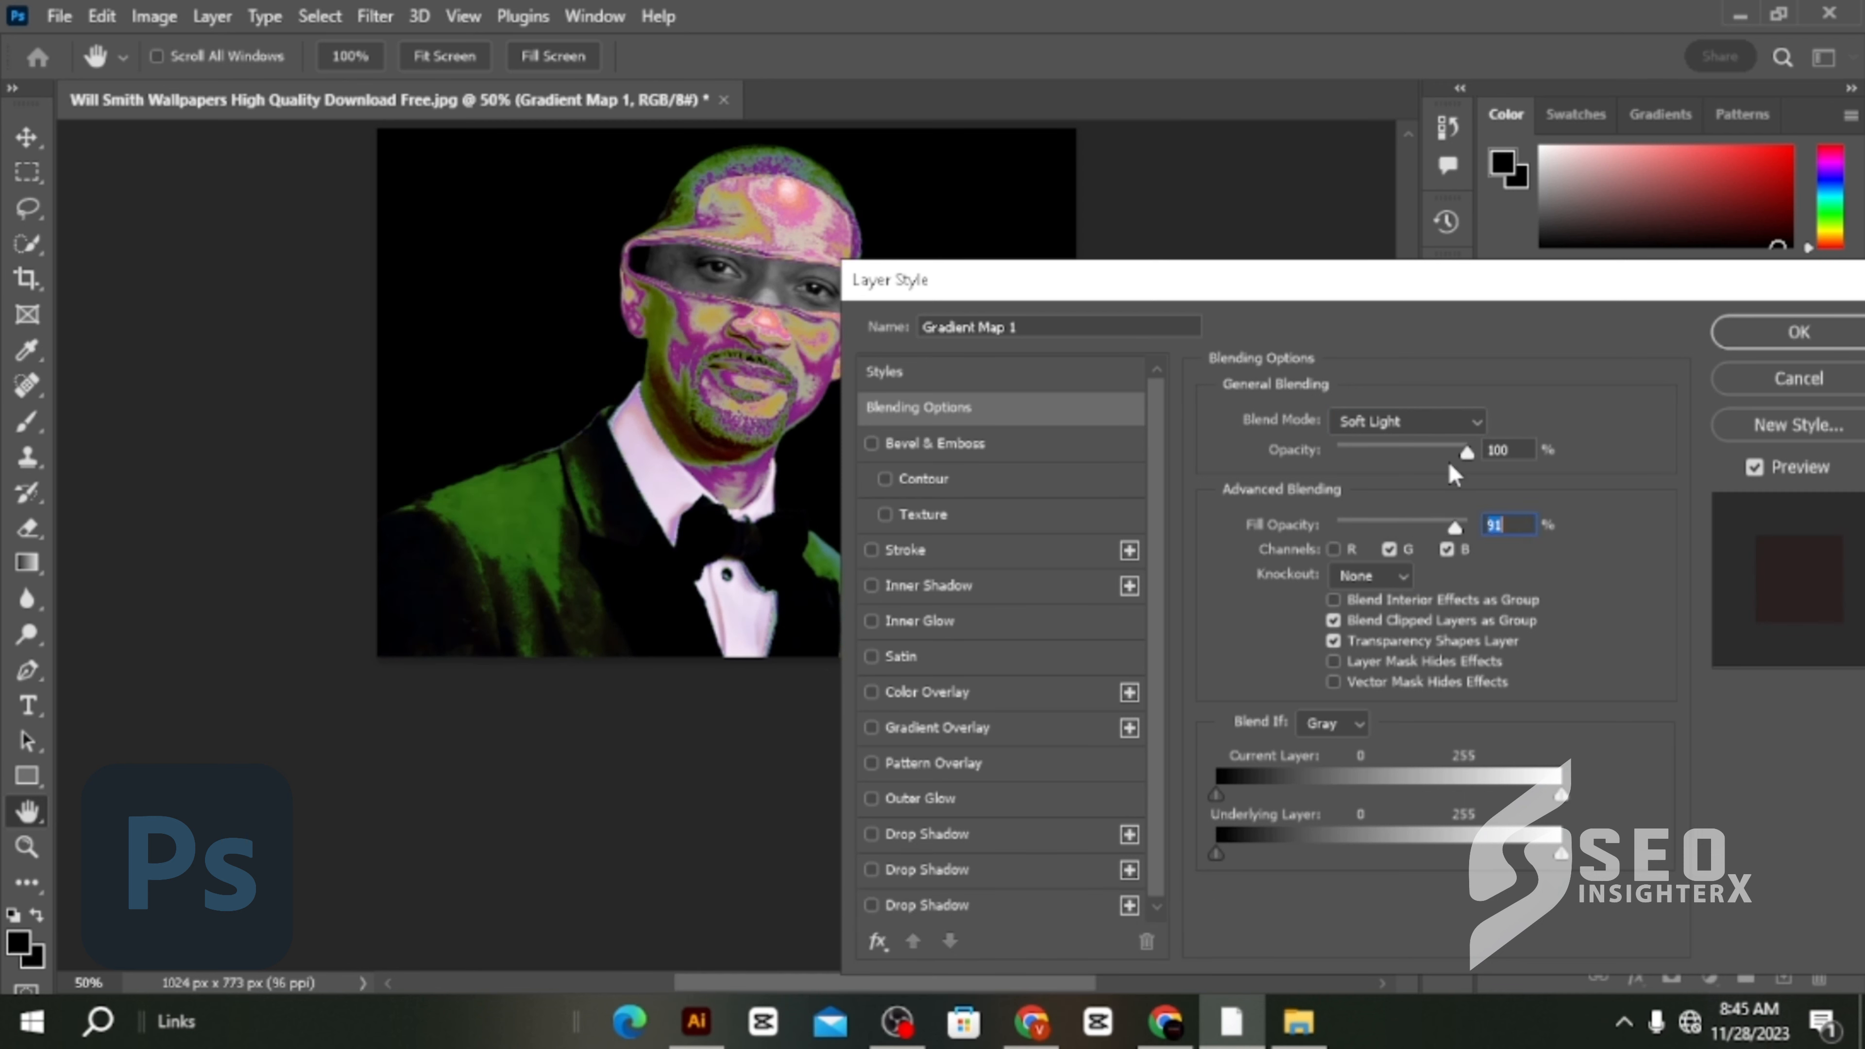
{"action": "mouse_move", "coordinate": [1466, 451]}
{"action": "left_mouse_down"}
{"action": "mouse_move", "coordinate": [1412, 456]}
{"action": "mouse_move", "coordinate": [1434, 453]}
{"action": "left_mouse_up"}
{"action": "left_click", "coordinate": [1797, 336]}
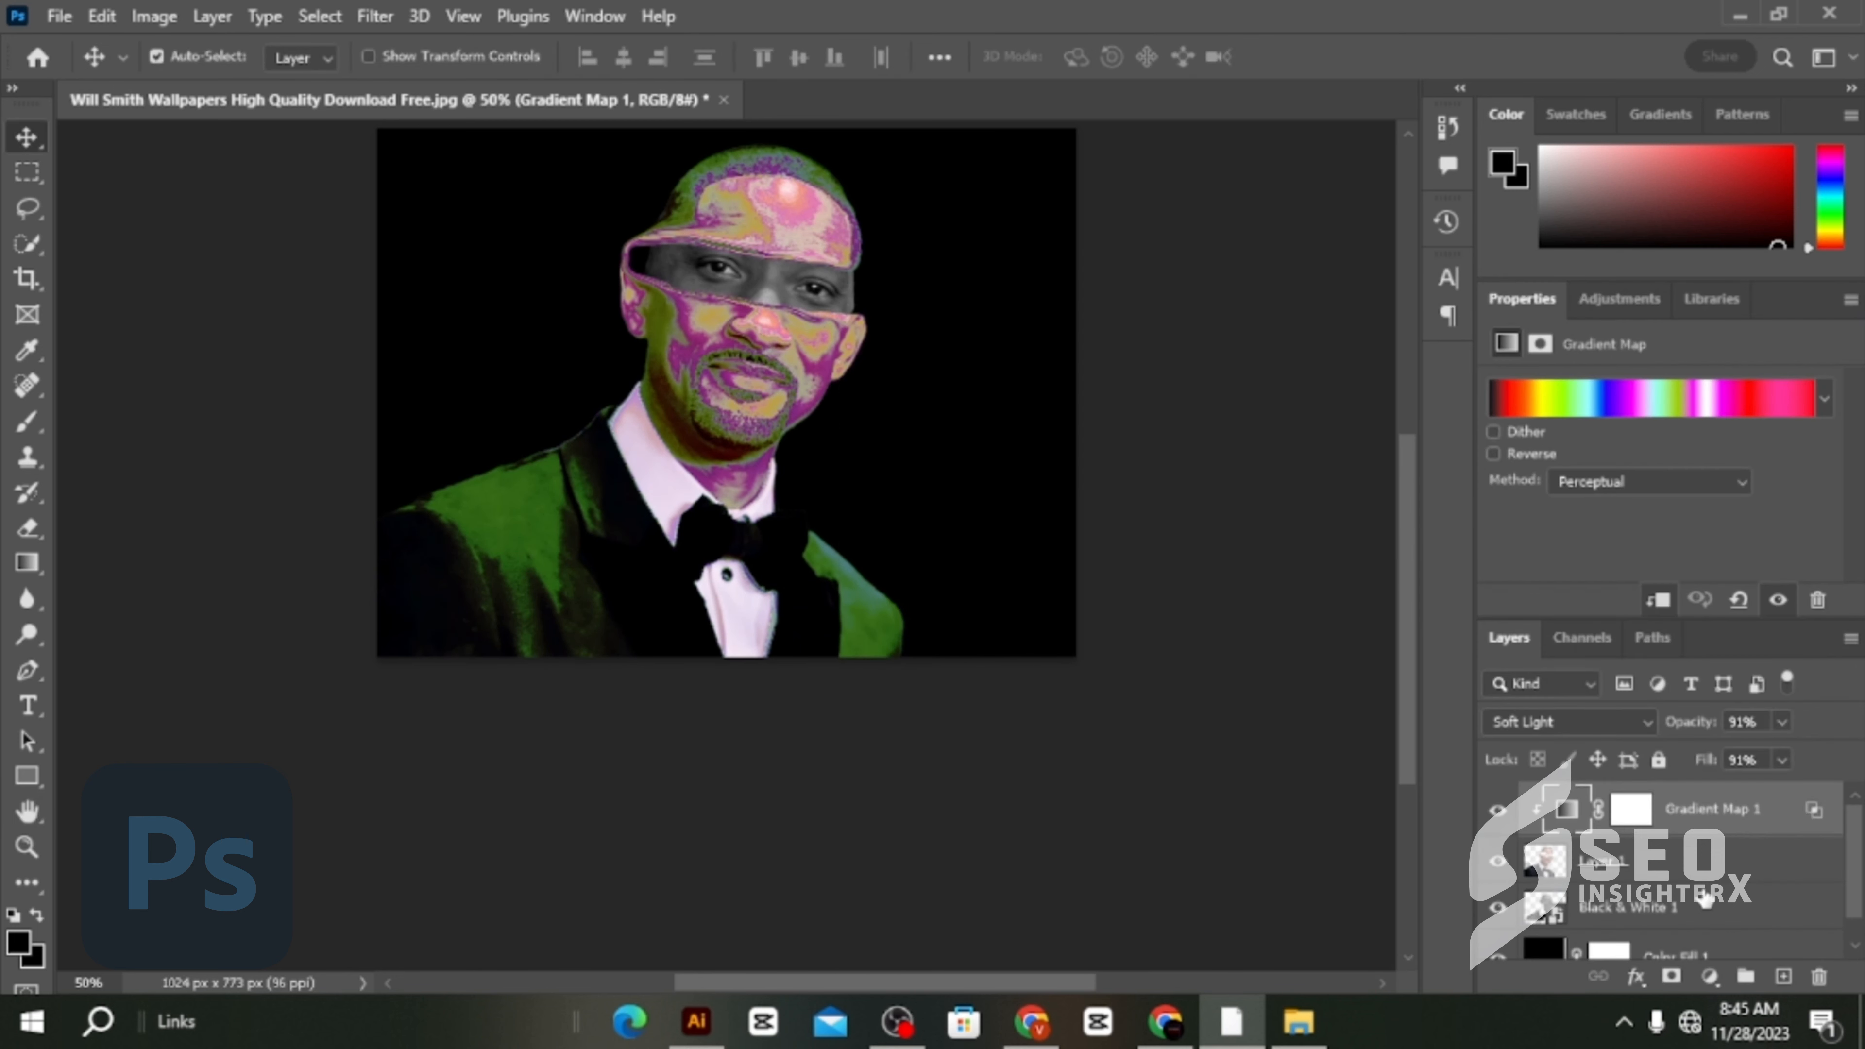
Merge Gradient Map 1, Layer 1 and Black & White 1 into a single layer, leaving the black fill separate.
{"action": "left_click", "coordinate": [1718, 873]}
{"action": "left_click", "coordinate": [1690, 902], "text": "ctrl"}
{"action": "left_click", "coordinate": [1675, 823], "text": "ctrl"}
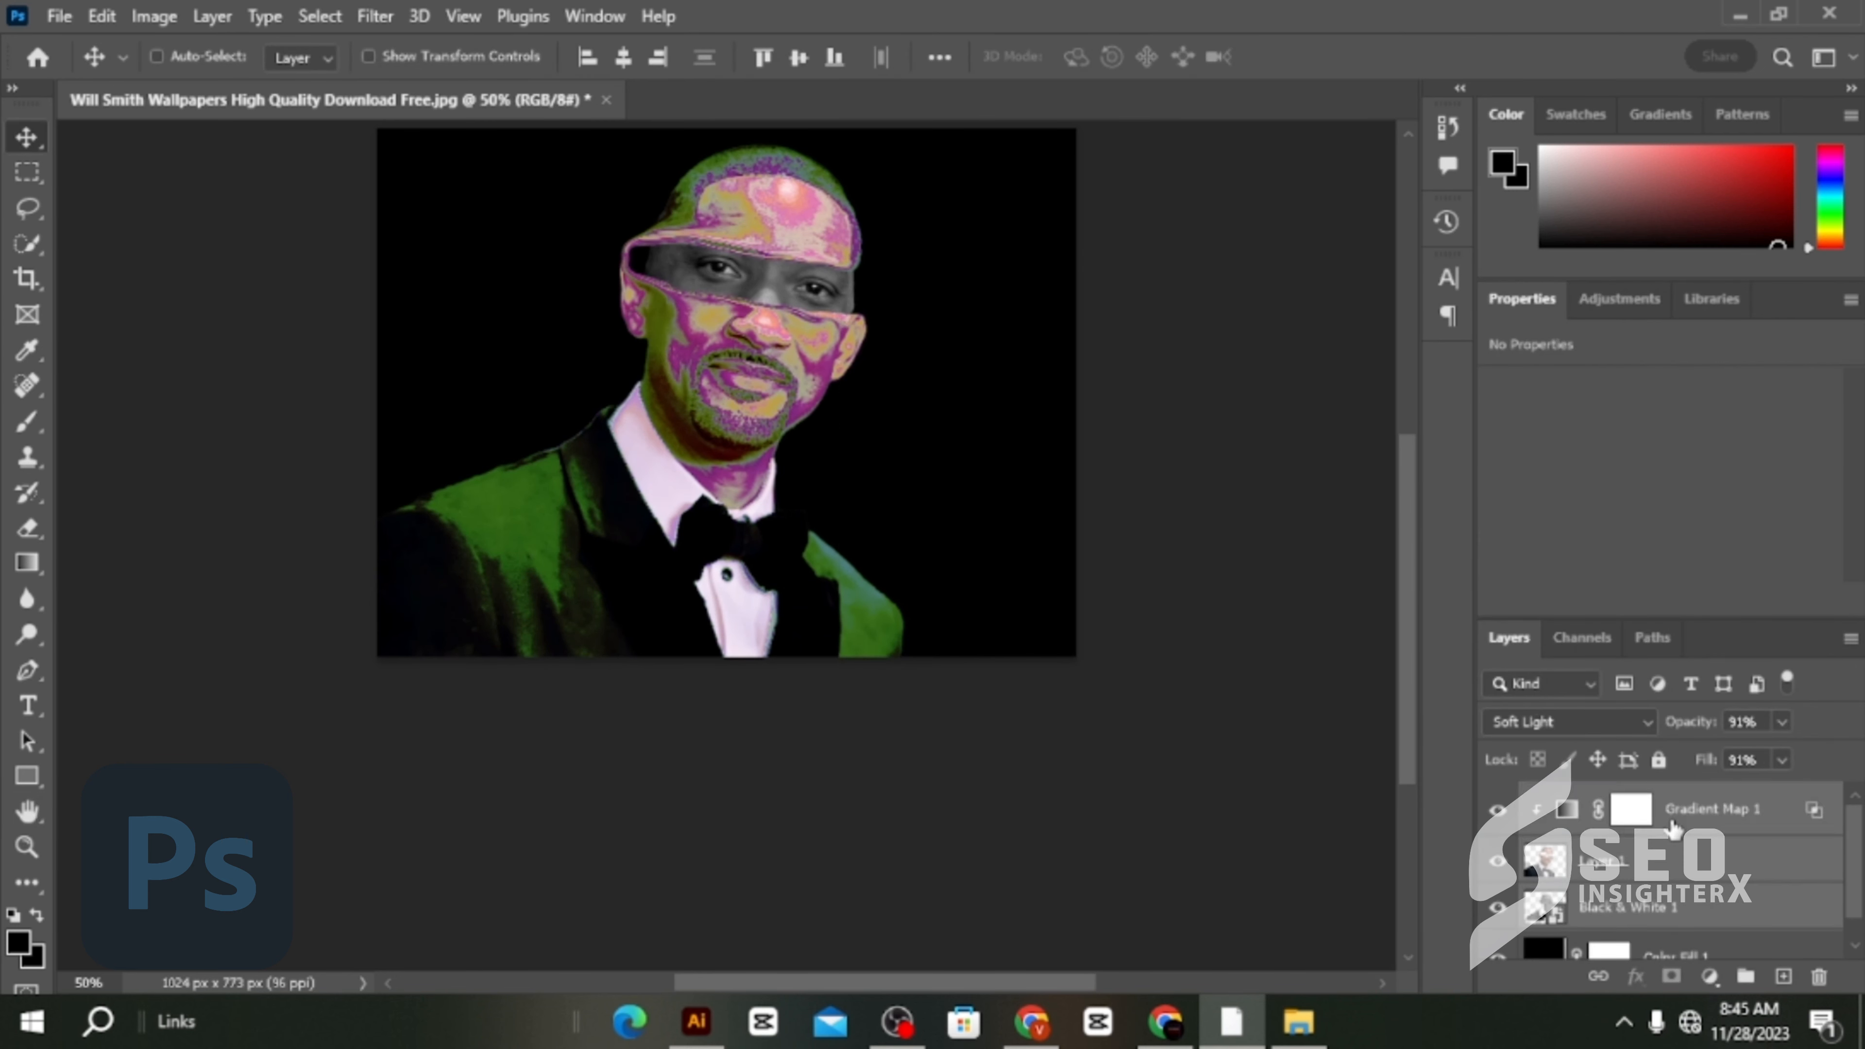
{"action": "scroll", "coordinate": [1674, 831], "scroll_direction": "down", "scroll_amount": 1}
{"action": "right_click", "coordinate": [1673, 837]}
{"action": "left_click", "coordinate": [1524, 851]}
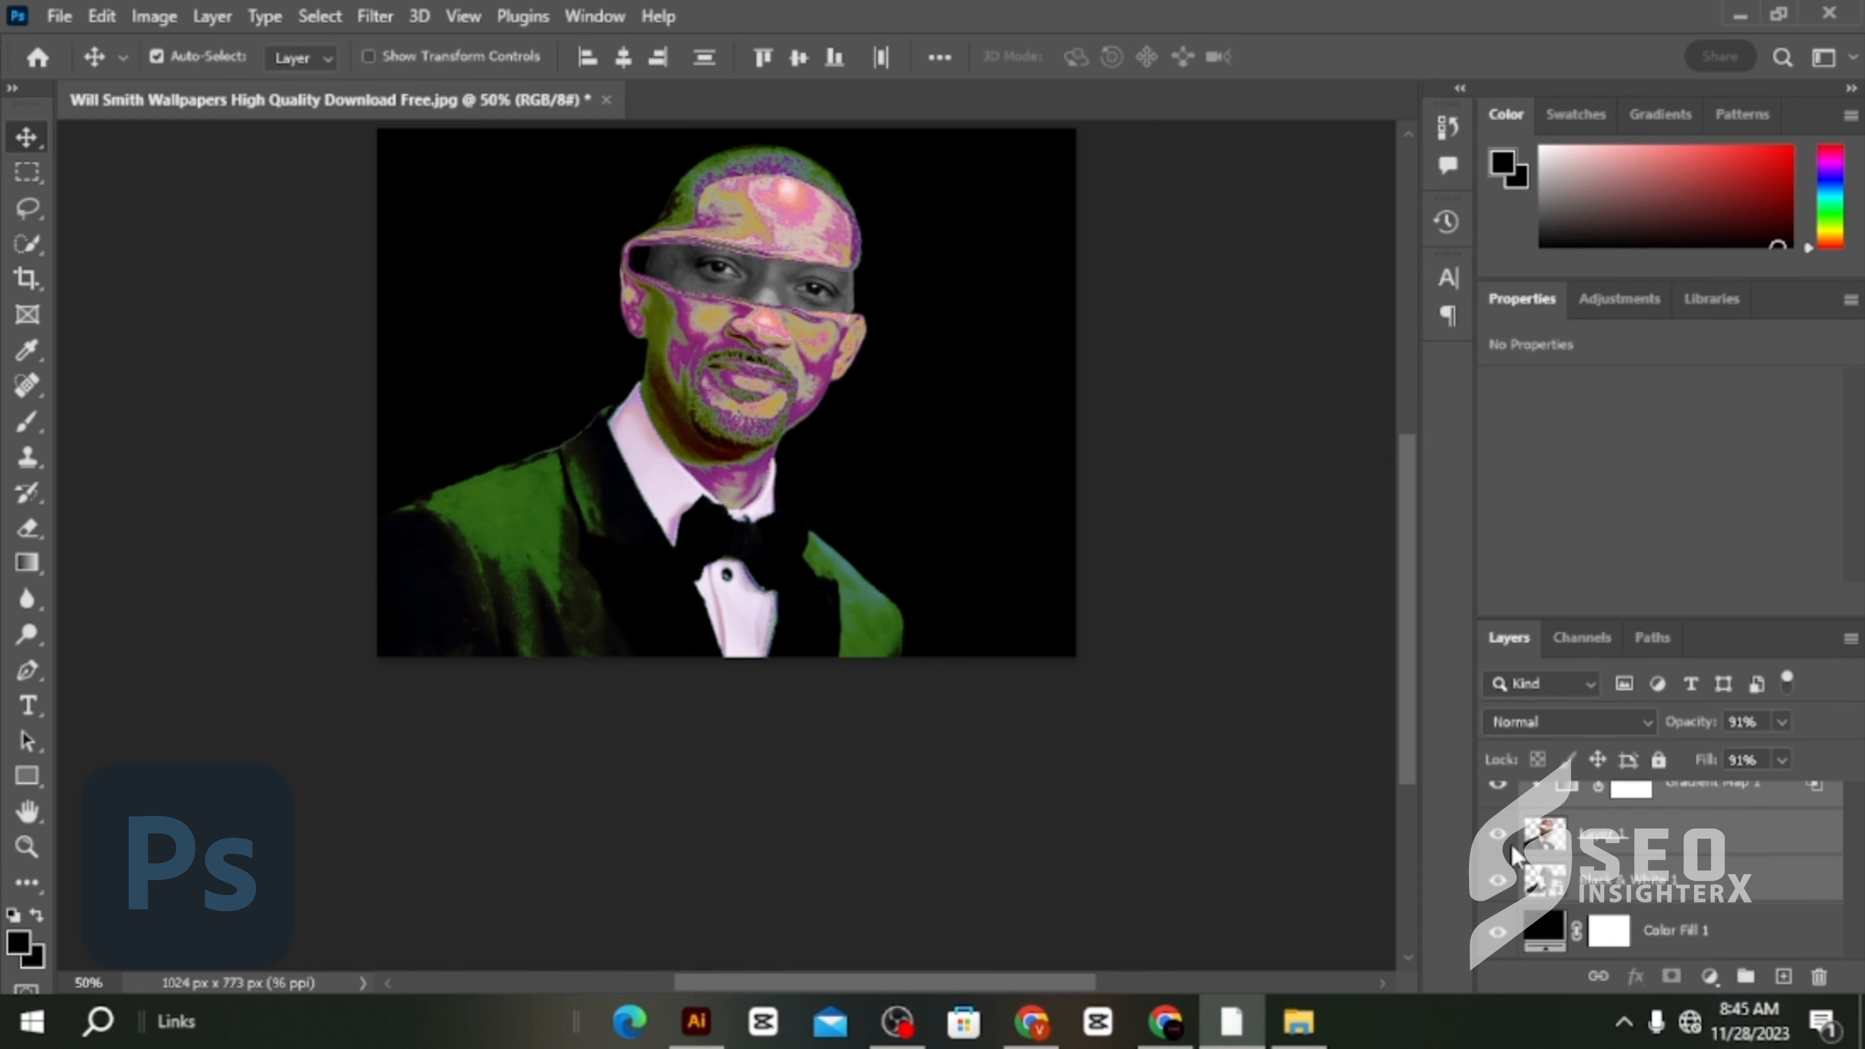
Enlarge the merged portrait to about 978 x 925 px and move it to the canvas's left side at about X -350 px, Y 0 px.
{"action": "key", "text": "ctrl+t"}
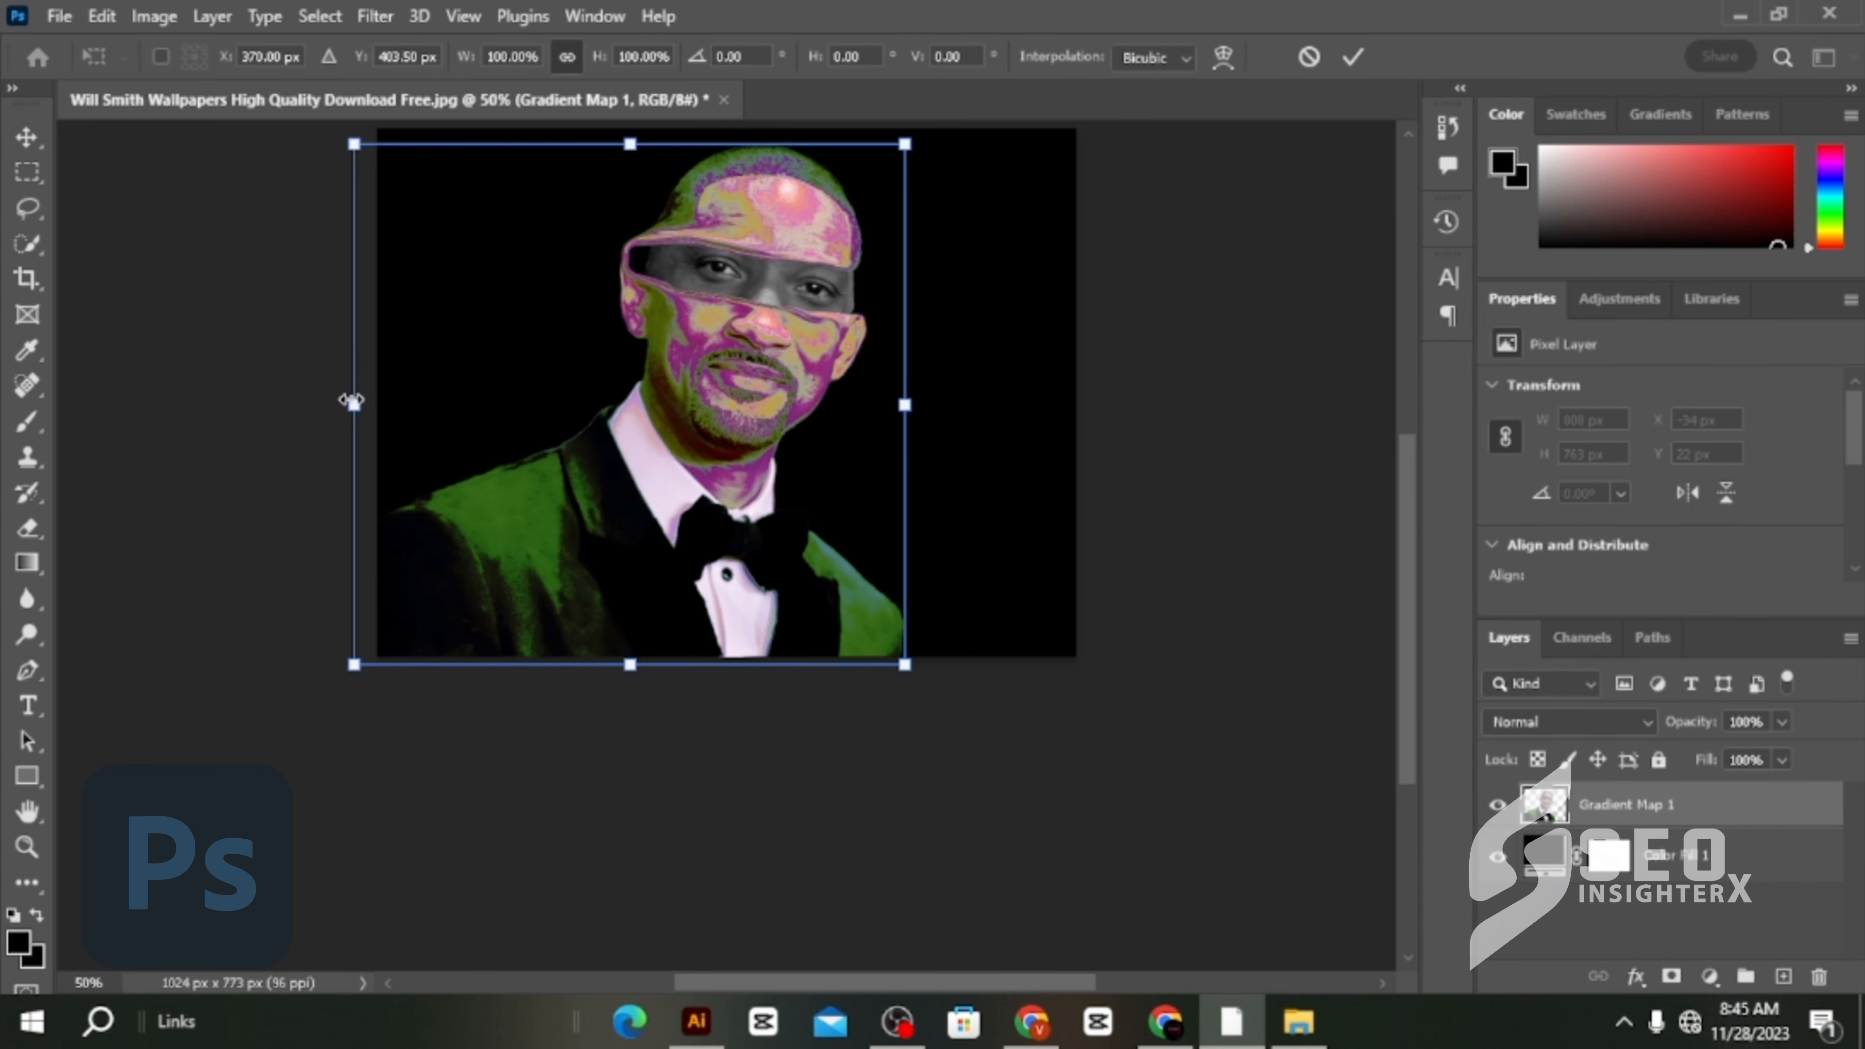
{"action": "left_click_drag", "start_coordinate": [351, 400], "coordinate": [248, 440]}
{"action": "left_click_drag", "start_coordinate": [600, 385], "coordinate": [506, 435]}
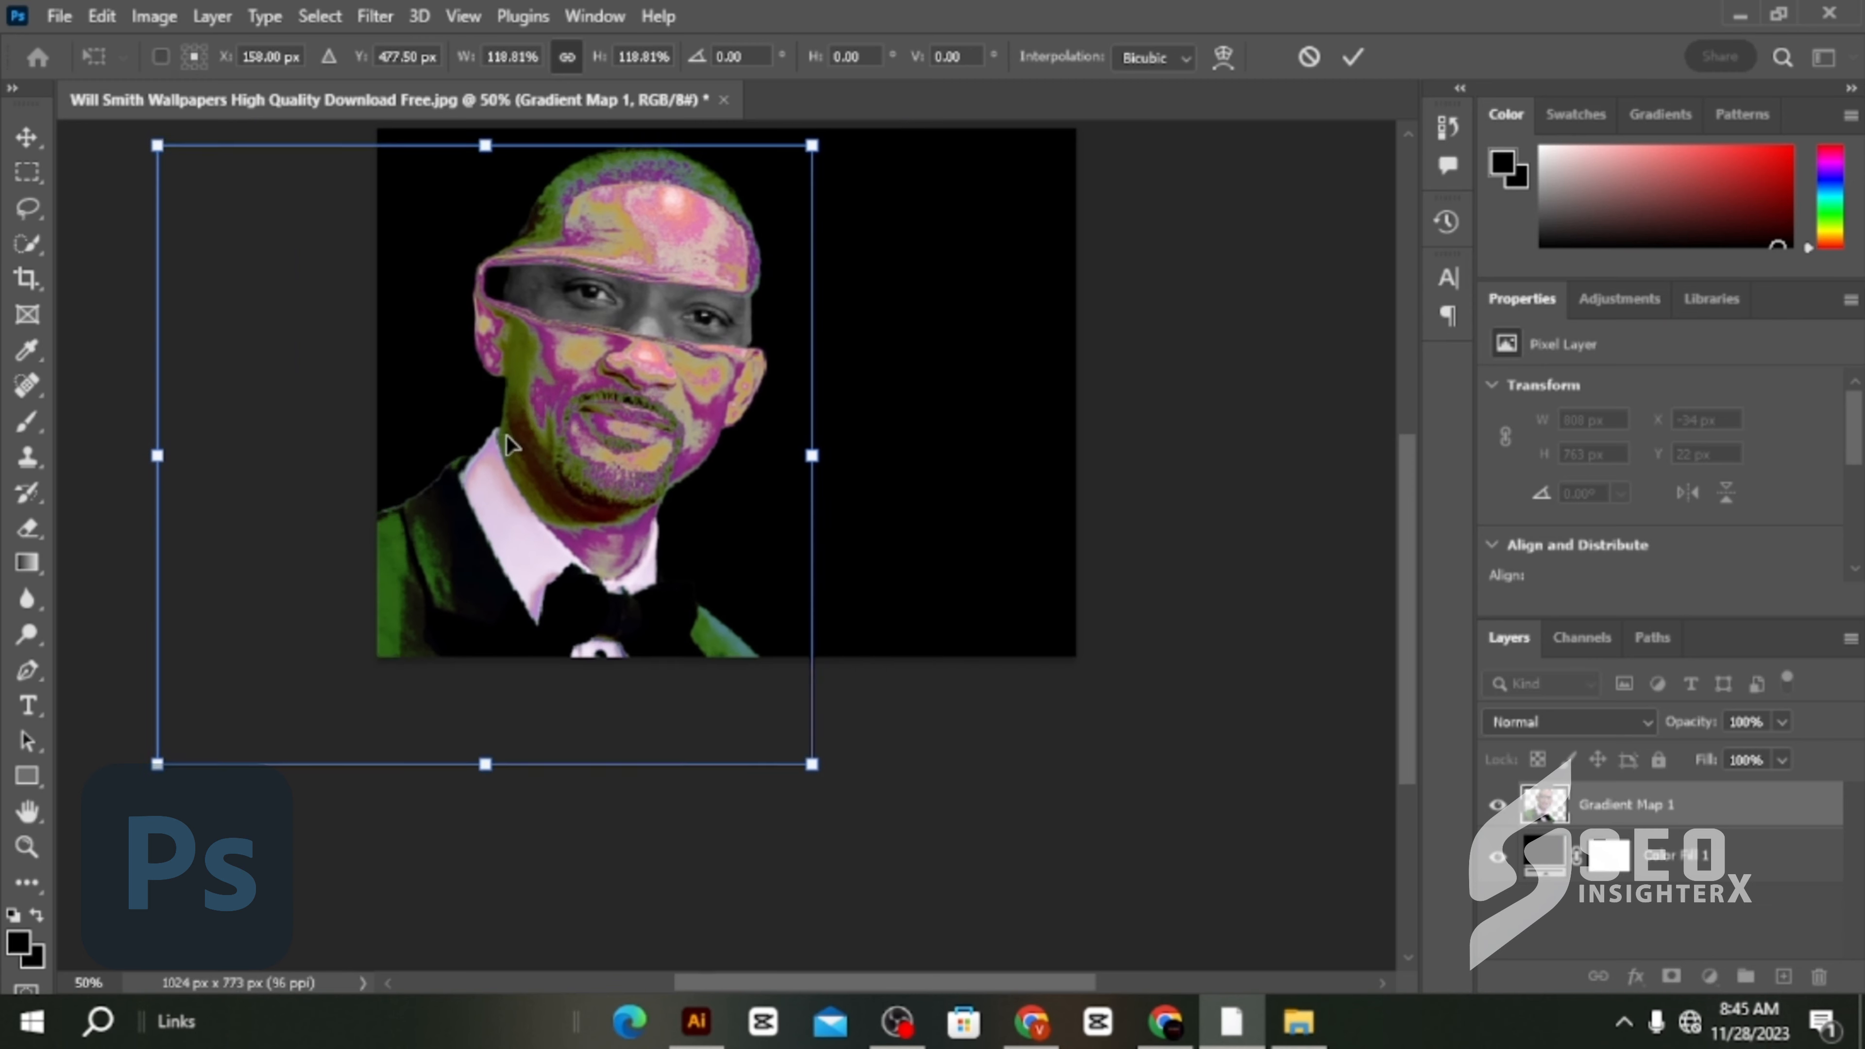
{"action": "scroll", "coordinate": [507, 435], "scroll_direction": "up", "scroll_amount": 1}
{"action": "left_click_drag", "start_coordinate": [687, 500], "coordinate": [670, 484]}
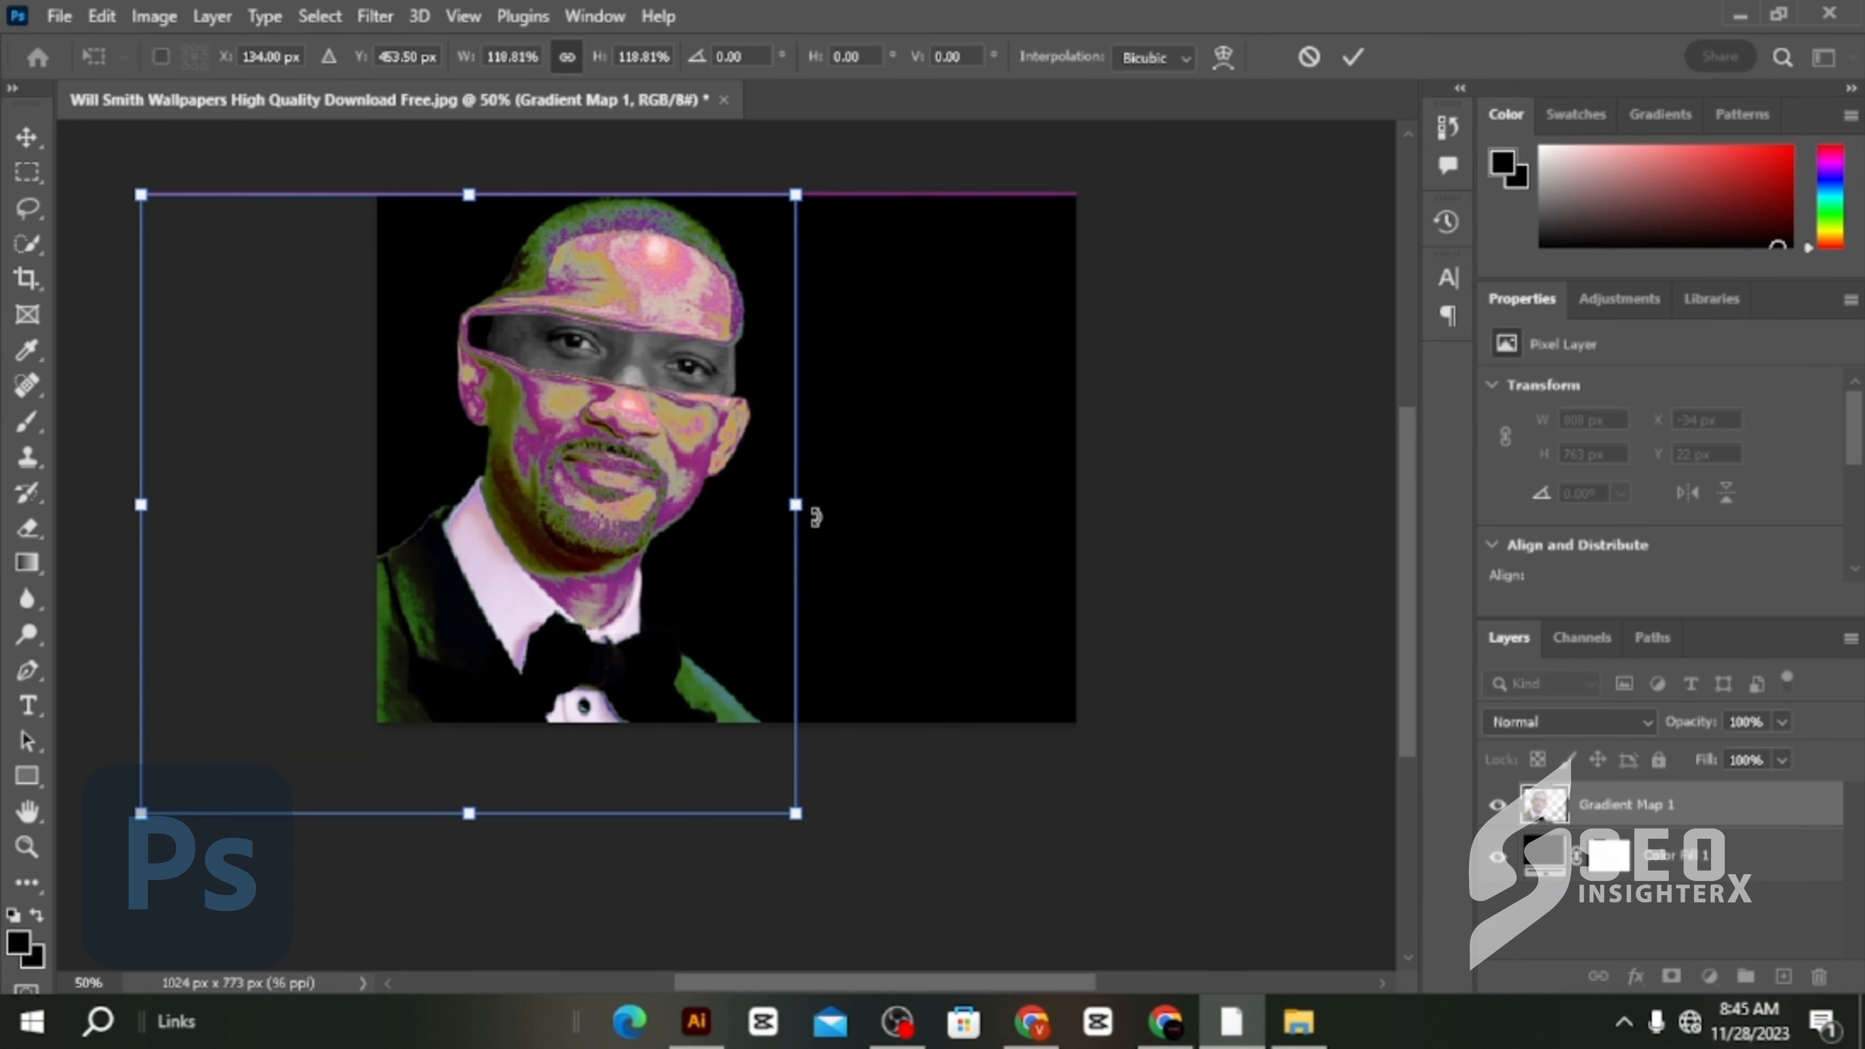
{"action": "left_click_drag", "start_coordinate": [796, 507], "coordinate": [806, 510]}
{"action": "left_click_drag", "start_coordinate": [688, 544], "coordinate": [688, 547]}
{"action": "key", "text": "Return"}
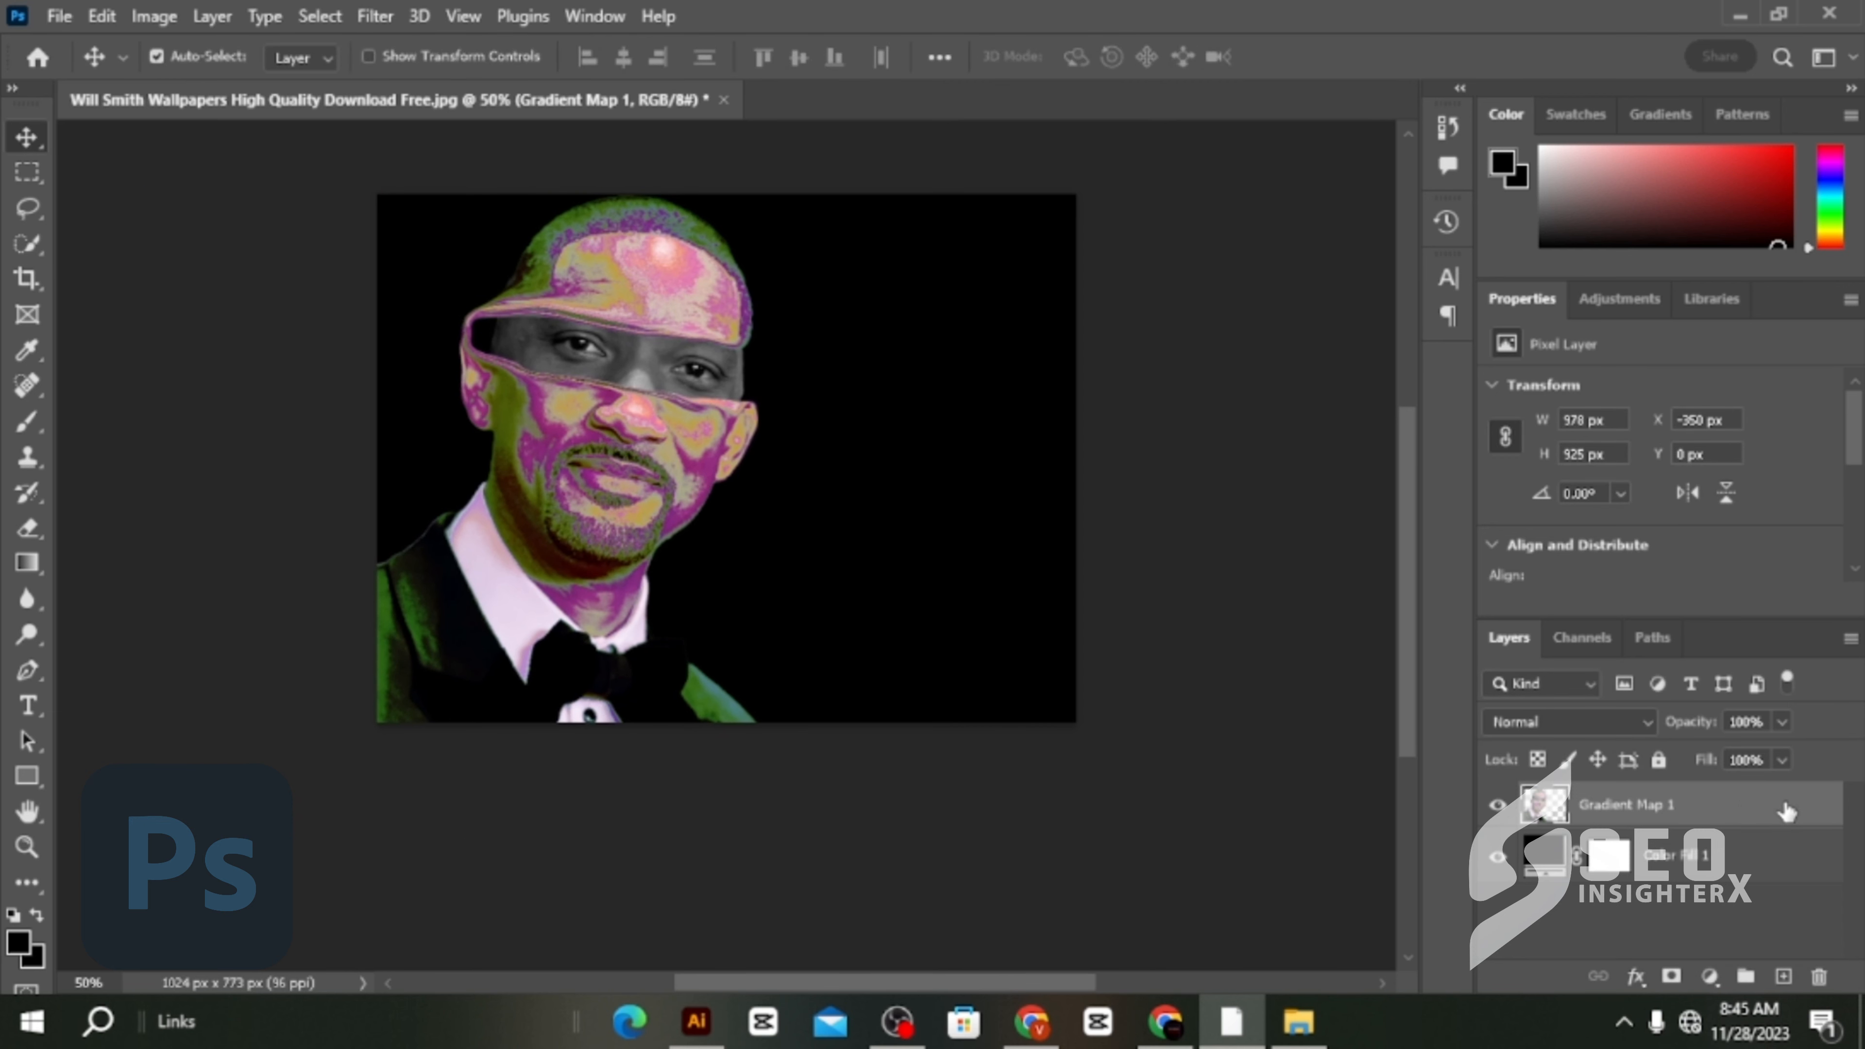
Give the portrait layer a white glow using a Drop Shadow with about 31% opacity and 17% spread.
{"action": "double_click", "coordinate": [1786, 811]}
{"action": "left_click", "coordinate": [921, 910]}
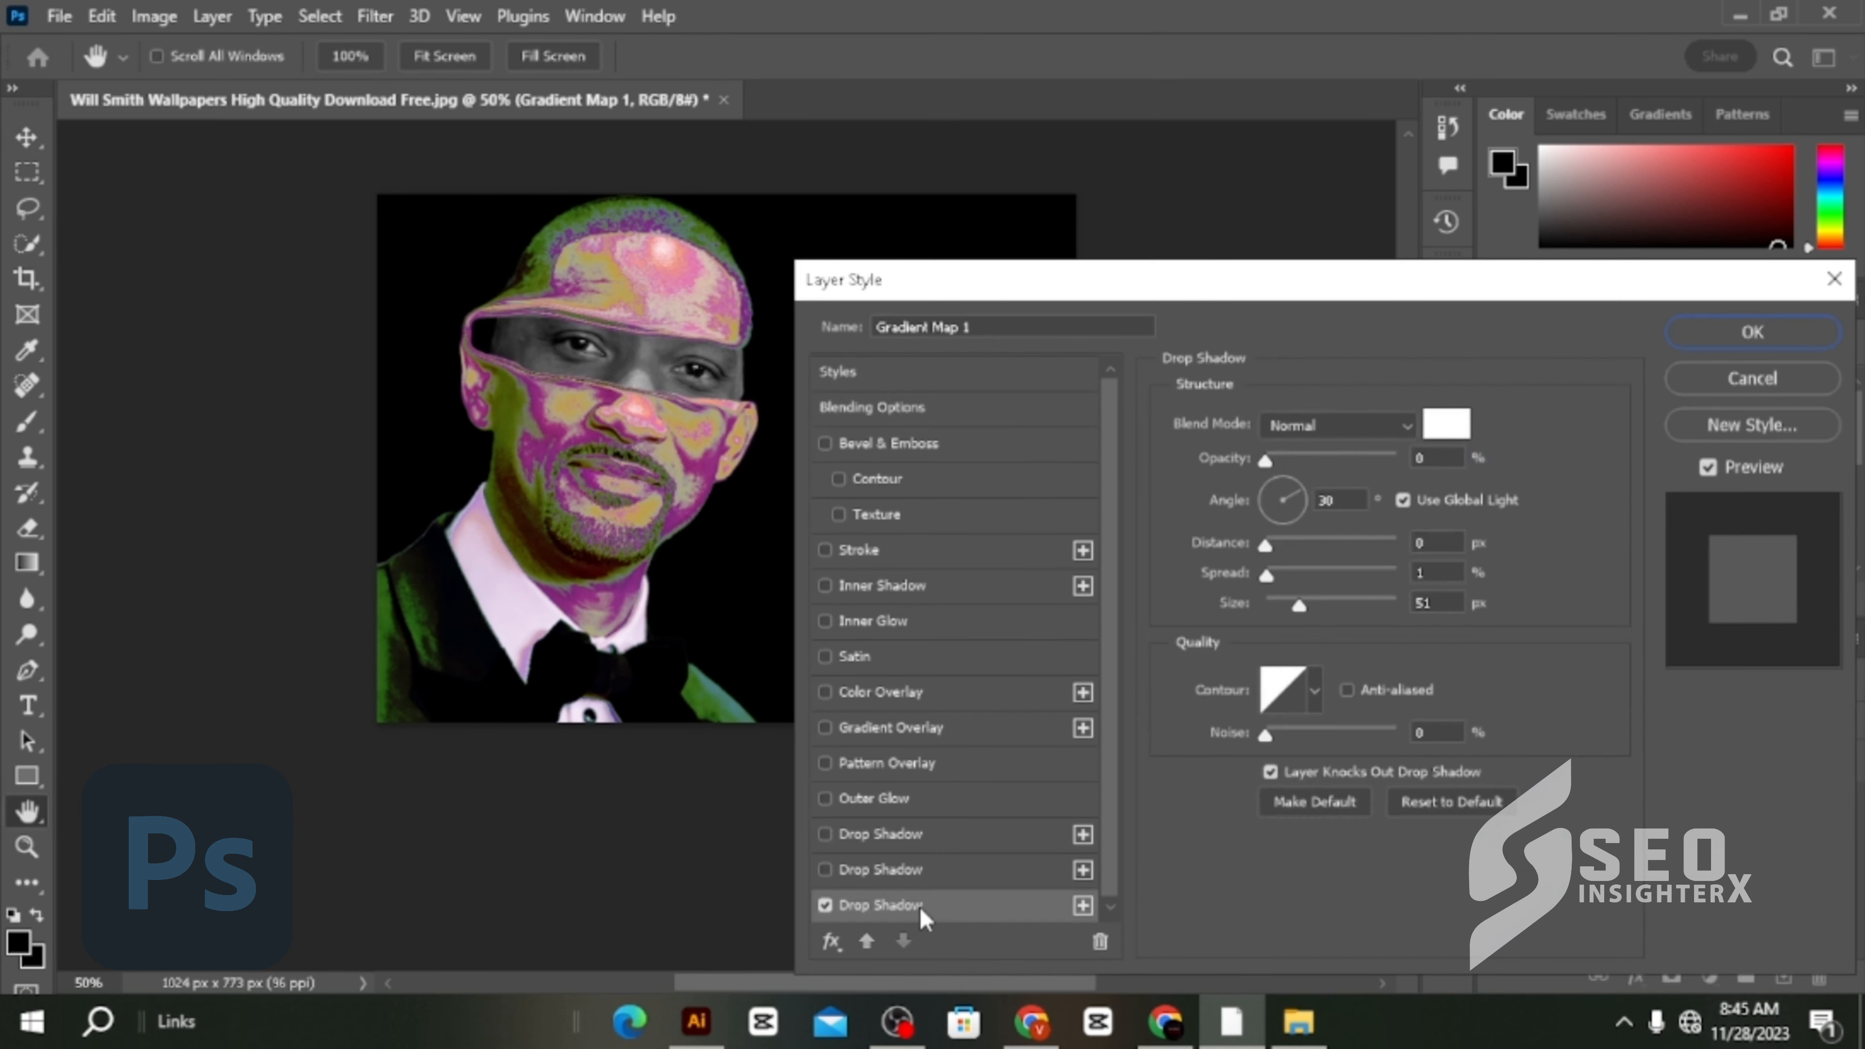
{"action": "mouse_move", "coordinate": [1287, 462]}
{"action": "left_mouse_down"}
{"action": "mouse_move", "coordinate": [1338, 458]}
{"action": "mouse_move", "coordinate": [1309, 458]}
{"action": "left_mouse_up"}
{"action": "left_click_drag", "start_coordinate": [1280, 576], "coordinate": [1299, 606]}
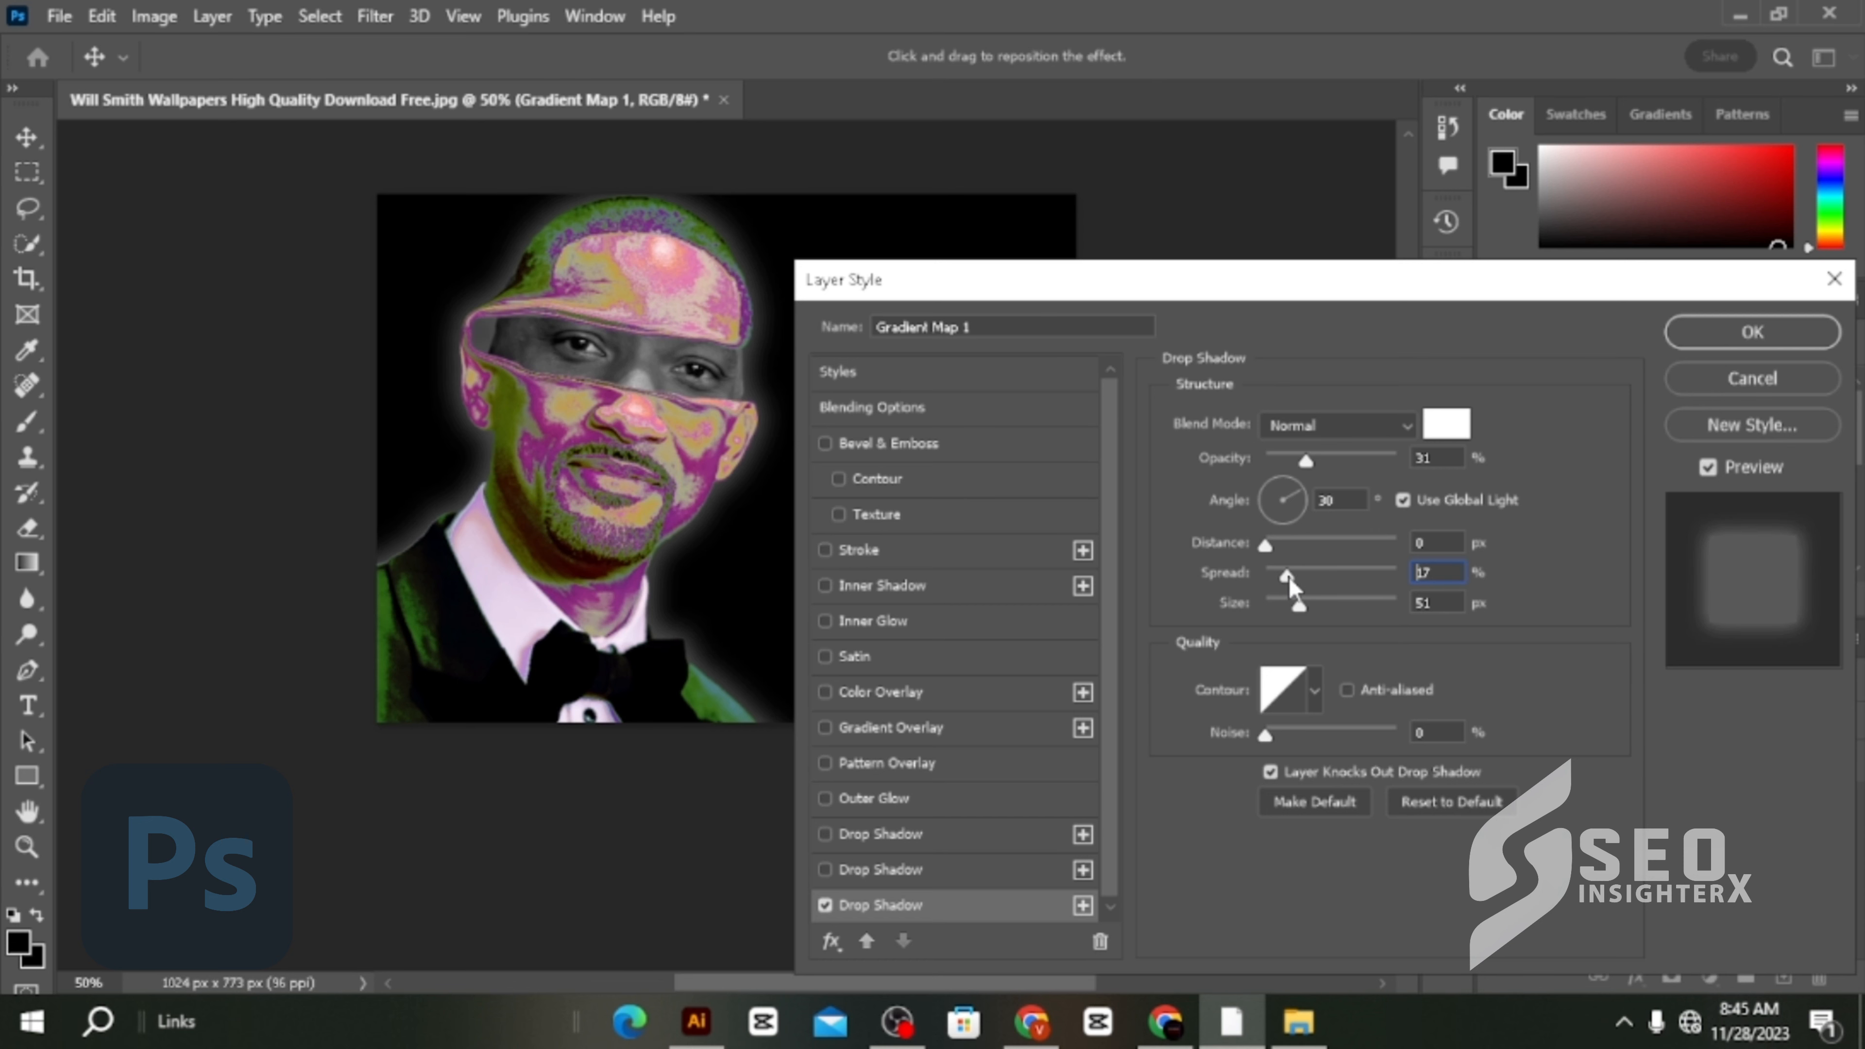
{"action": "left_click", "coordinate": [1707, 331]}
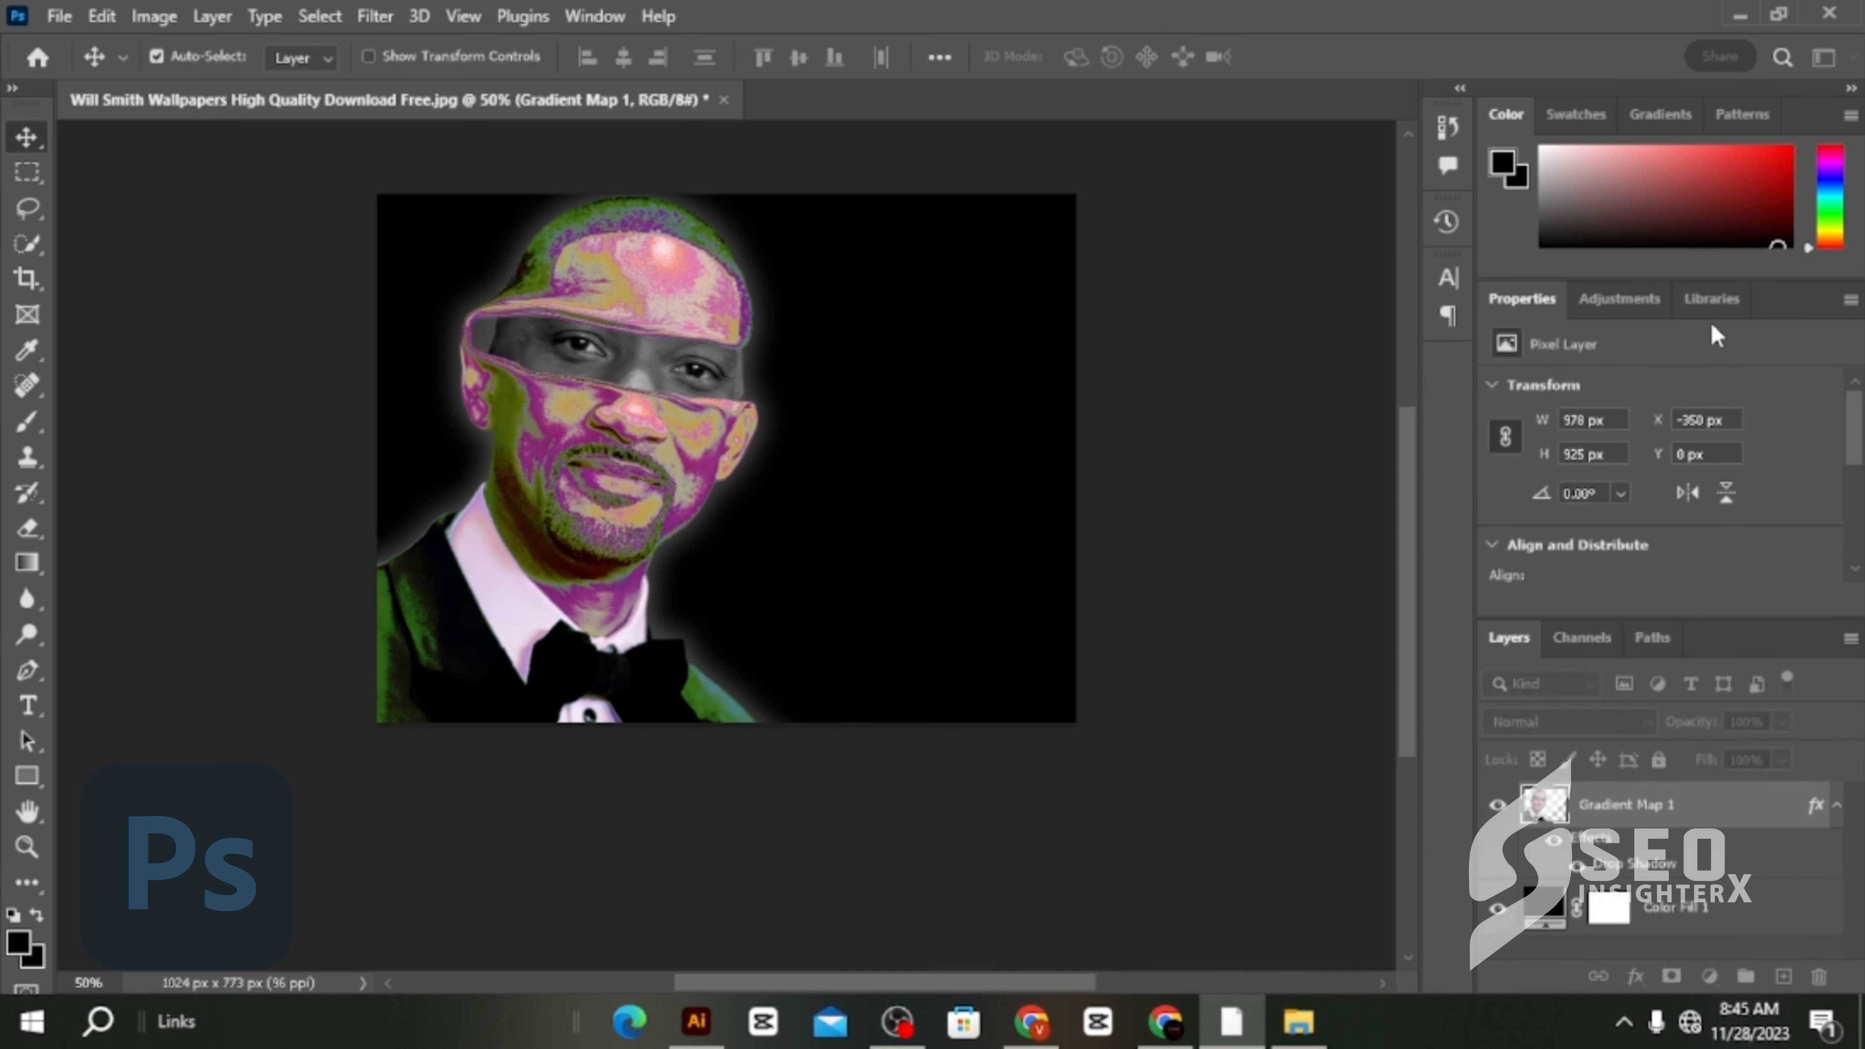
Create a paragraph text box in the empty black area beside the portrait and enter "Will Smith" in it.
{"action": "left_click", "coordinate": [26, 707]}
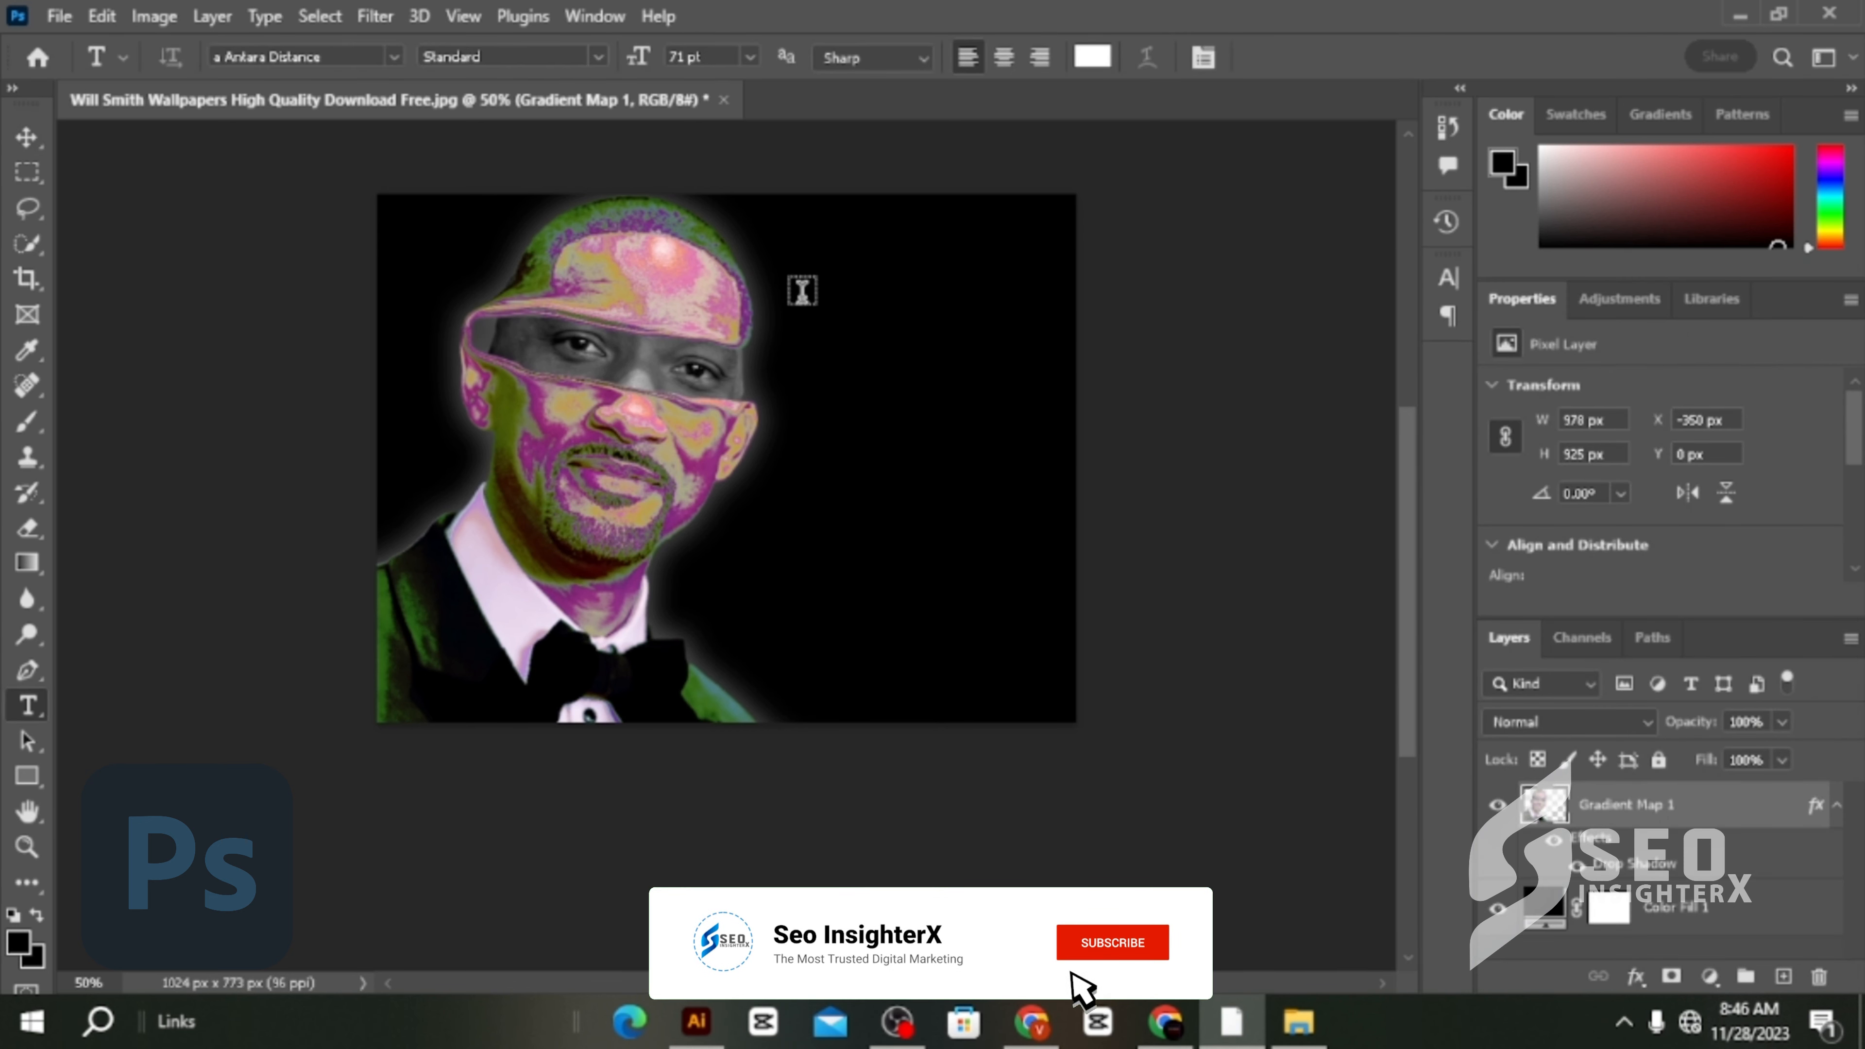
{"action": "left_click_drag", "start_coordinate": [807, 298], "coordinate": [1054, 644]}
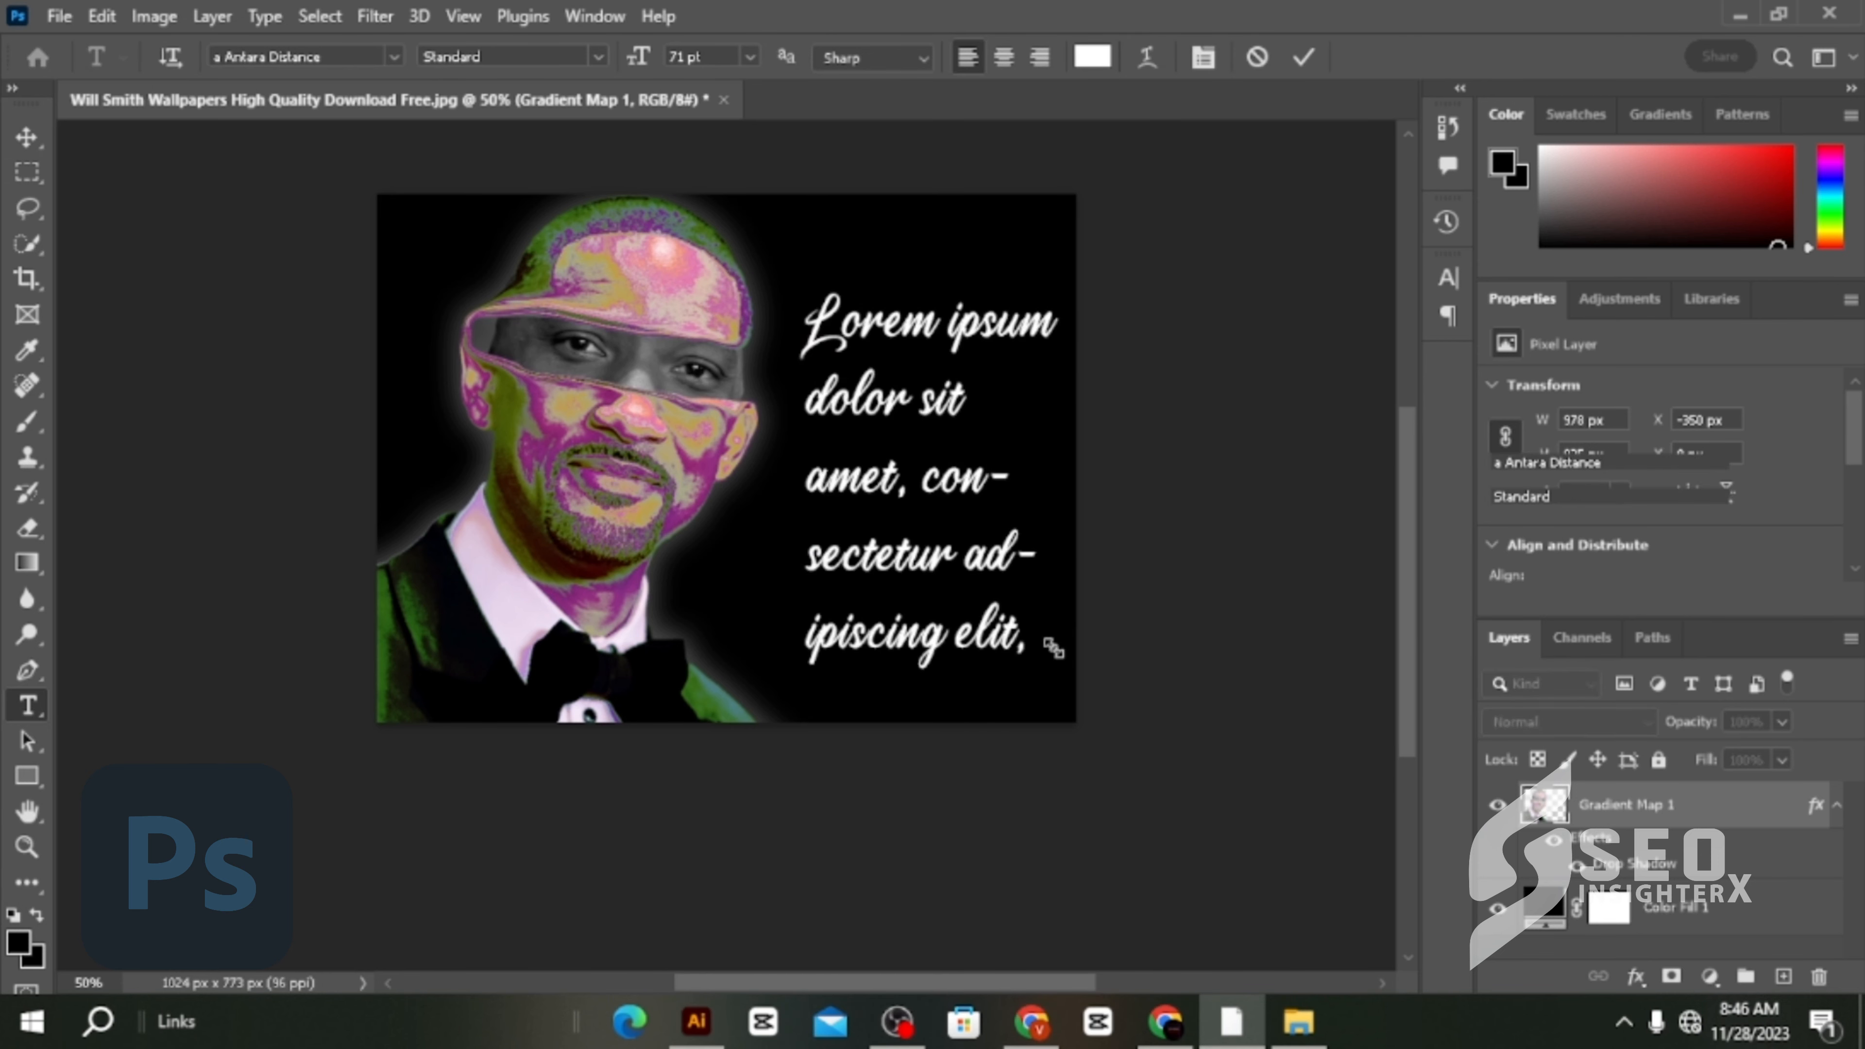
{"action": "type", "text": "Will Smith"}
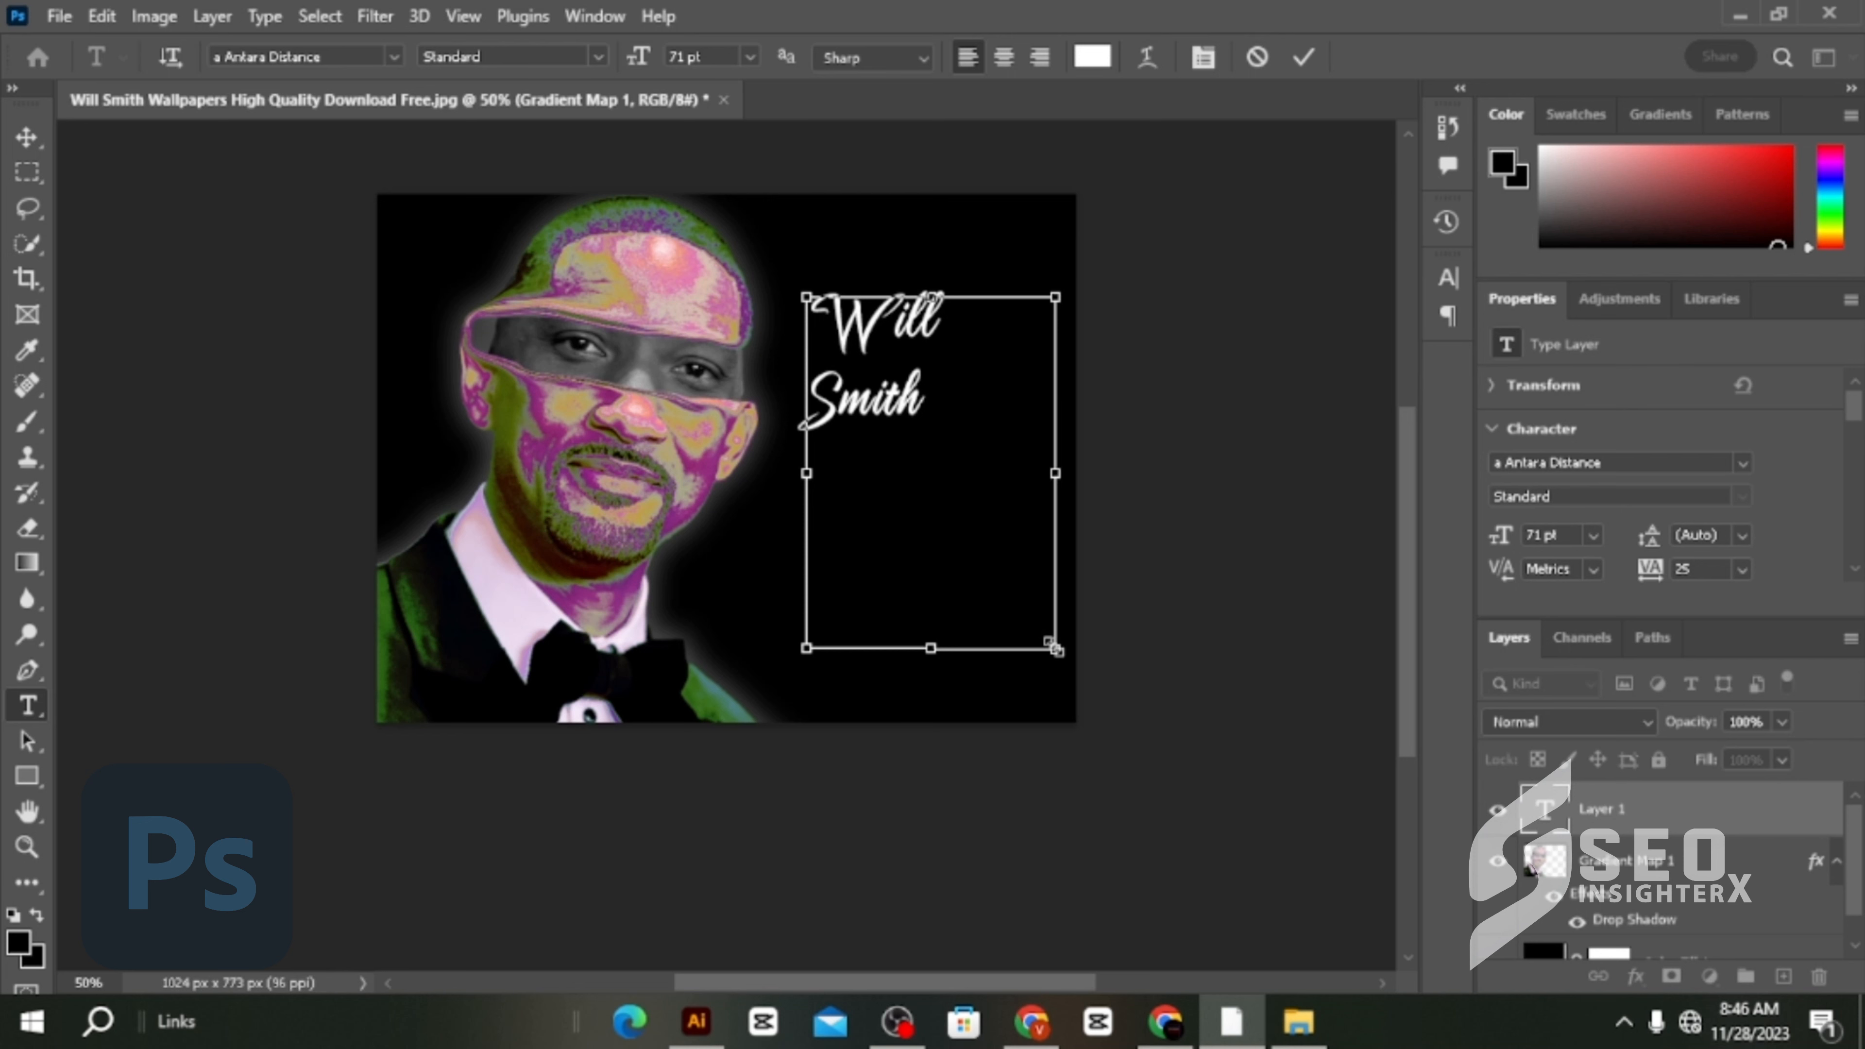
Change the font of the whole "Will Smith" title to Bubble Lemon Demo and shorten its text box to fit the two lines.
{"action": "key", "text": "ctrl+a"}
{"action": "left_click", "coordinate": [1204, 59]}
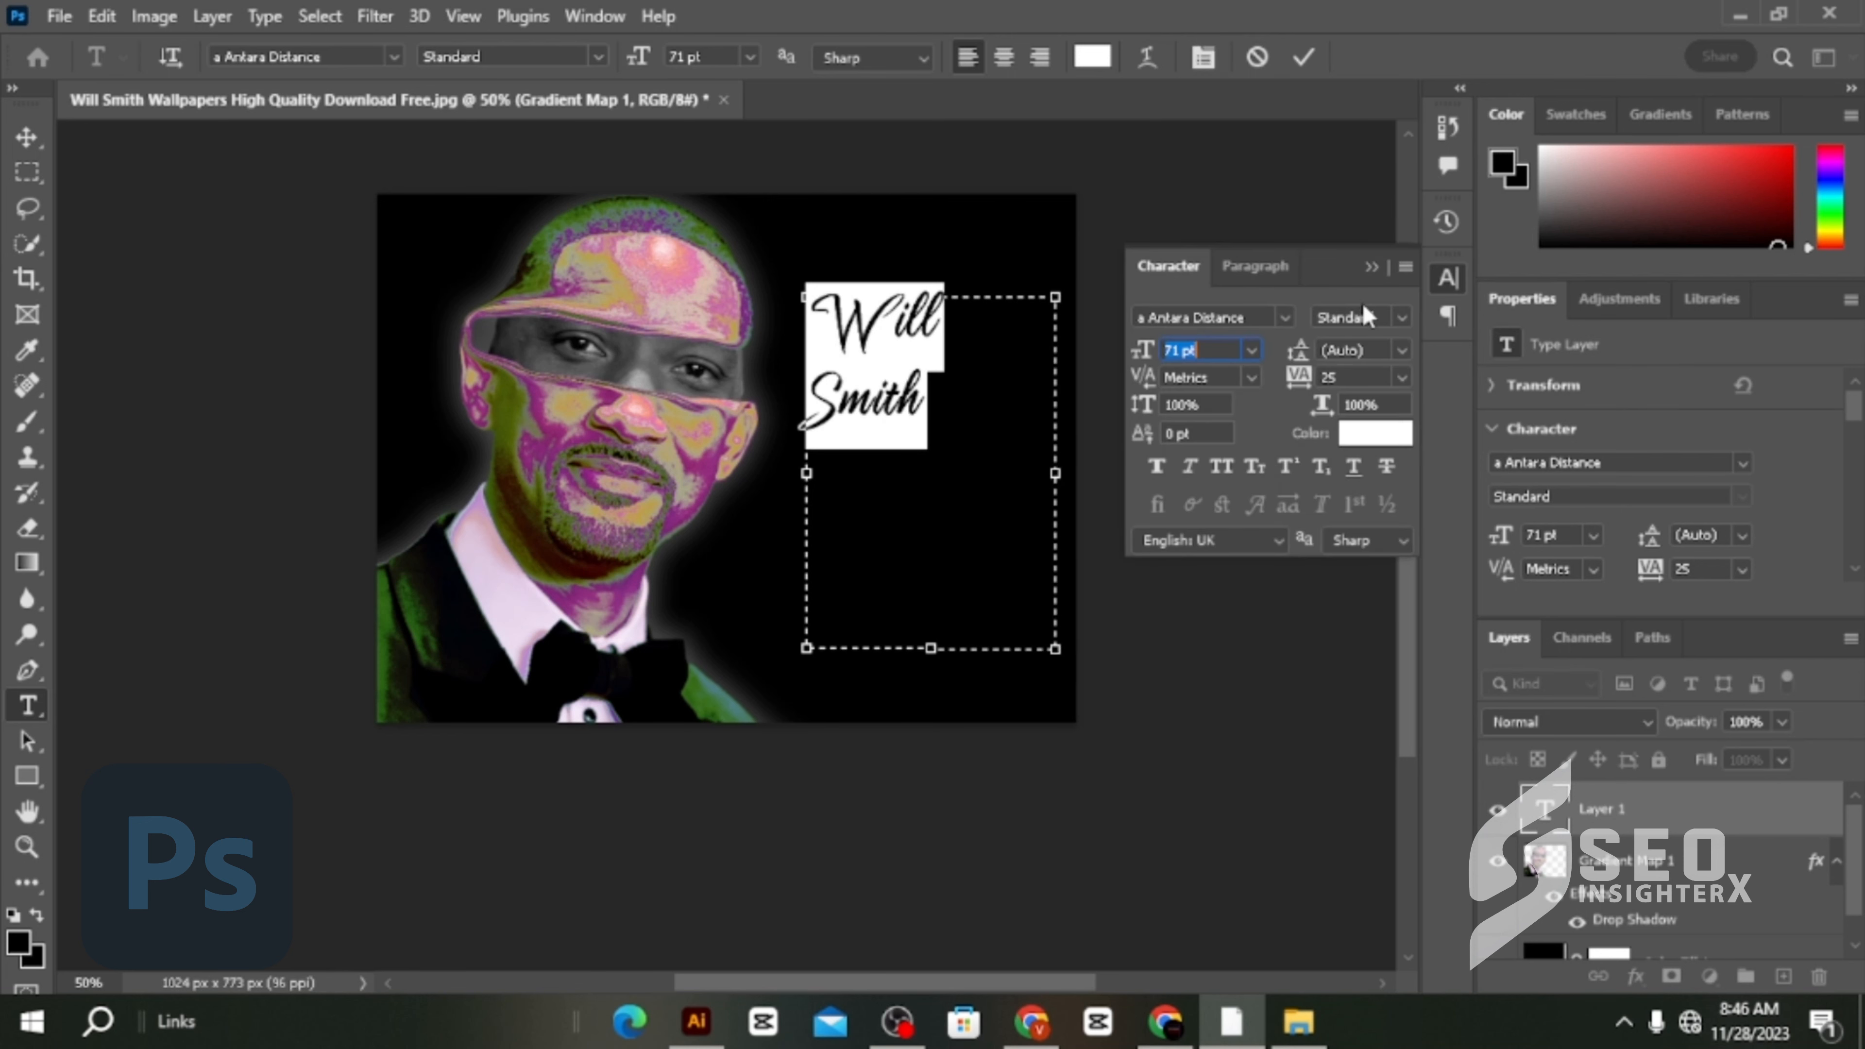
{"action": "left_click", "coordinate": [1285, 318]}
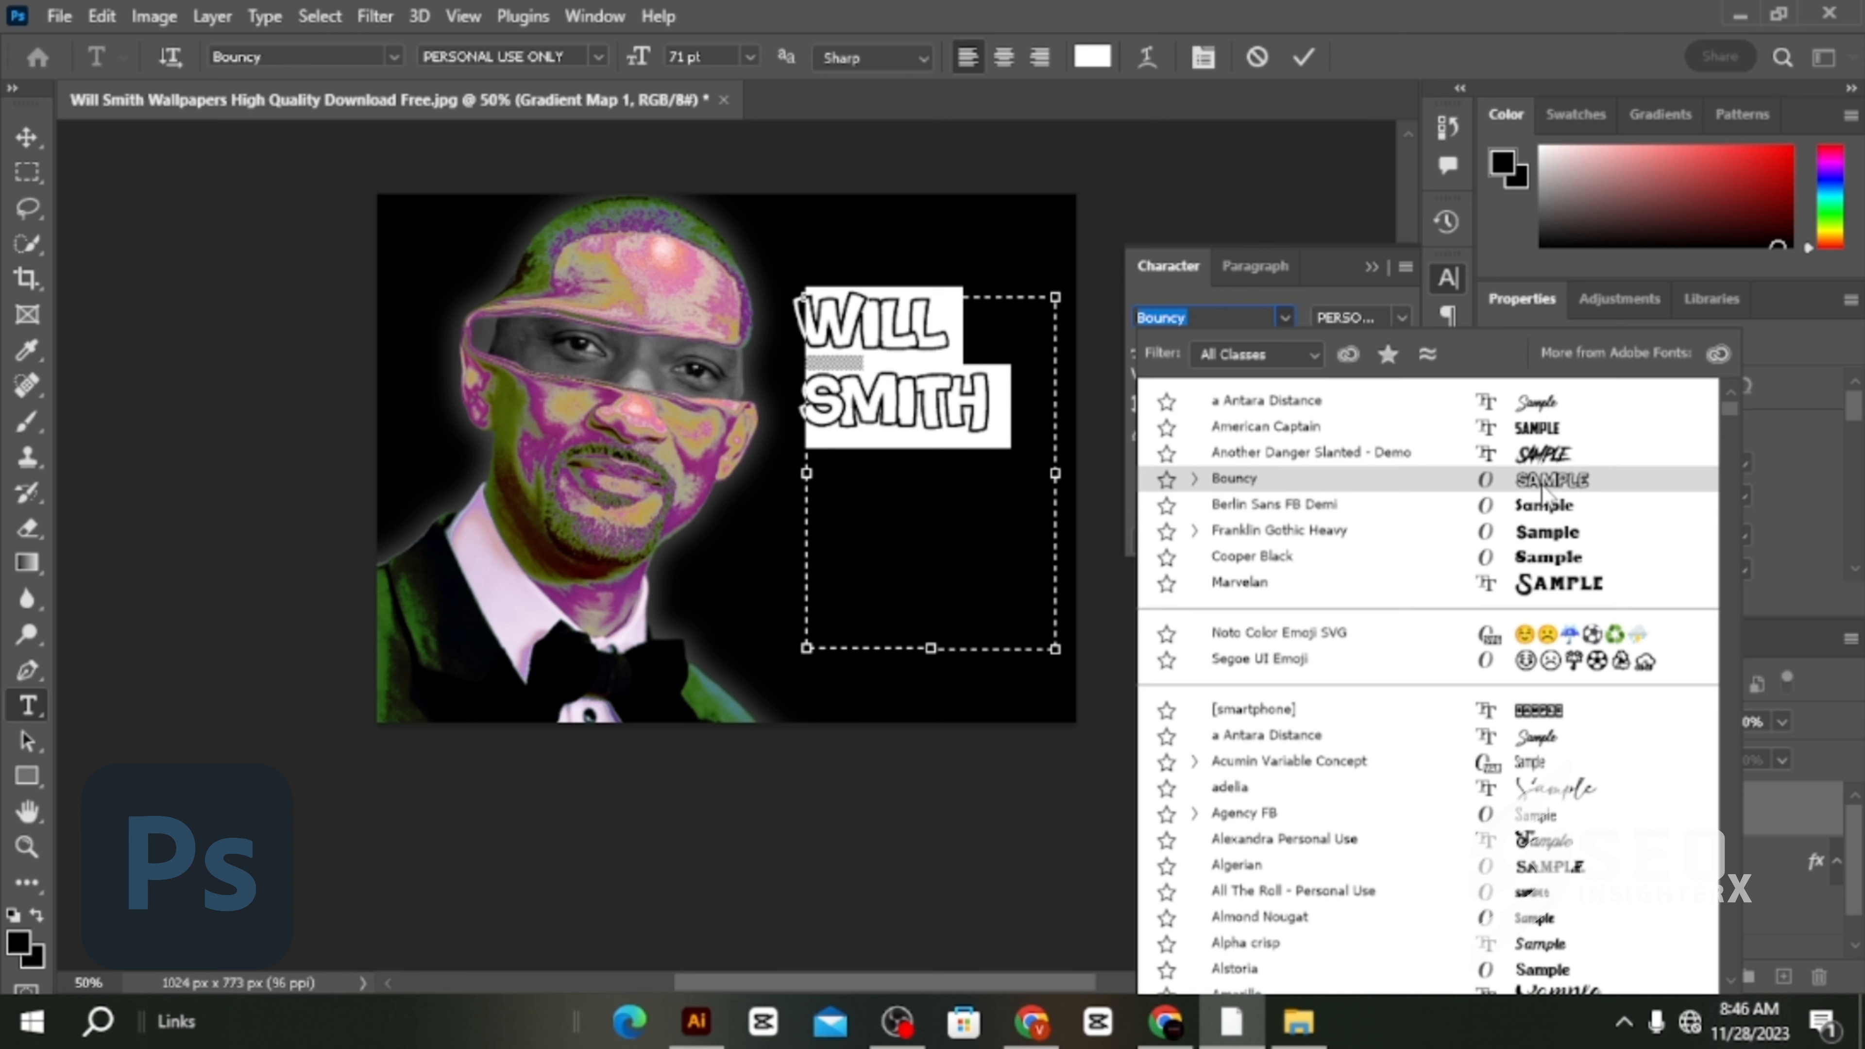
{"action": "scroll", "coordinate": [1541, 486], "scroll_direction": "down", "scroll_amount": 2}
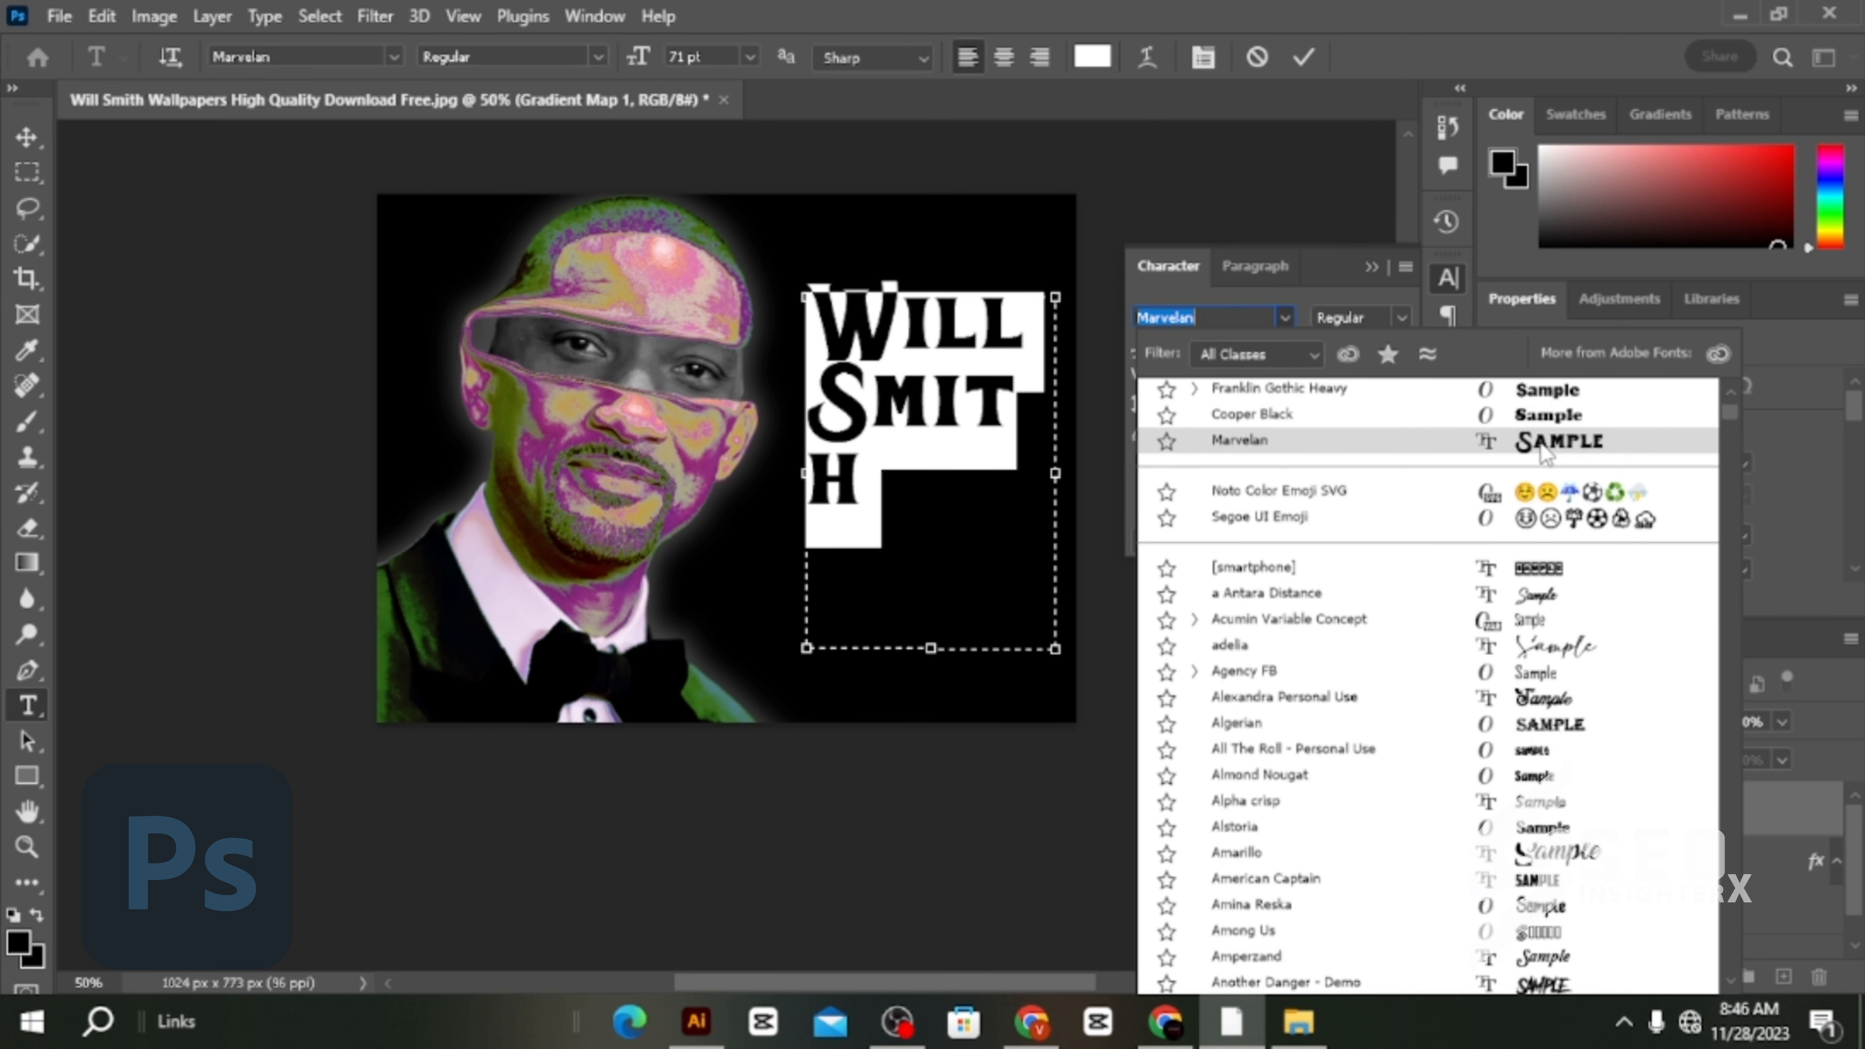
{"action": "scroll", "coordinate": [1544, 453], "scroll_direction": "down", "scroll_amount": 4}
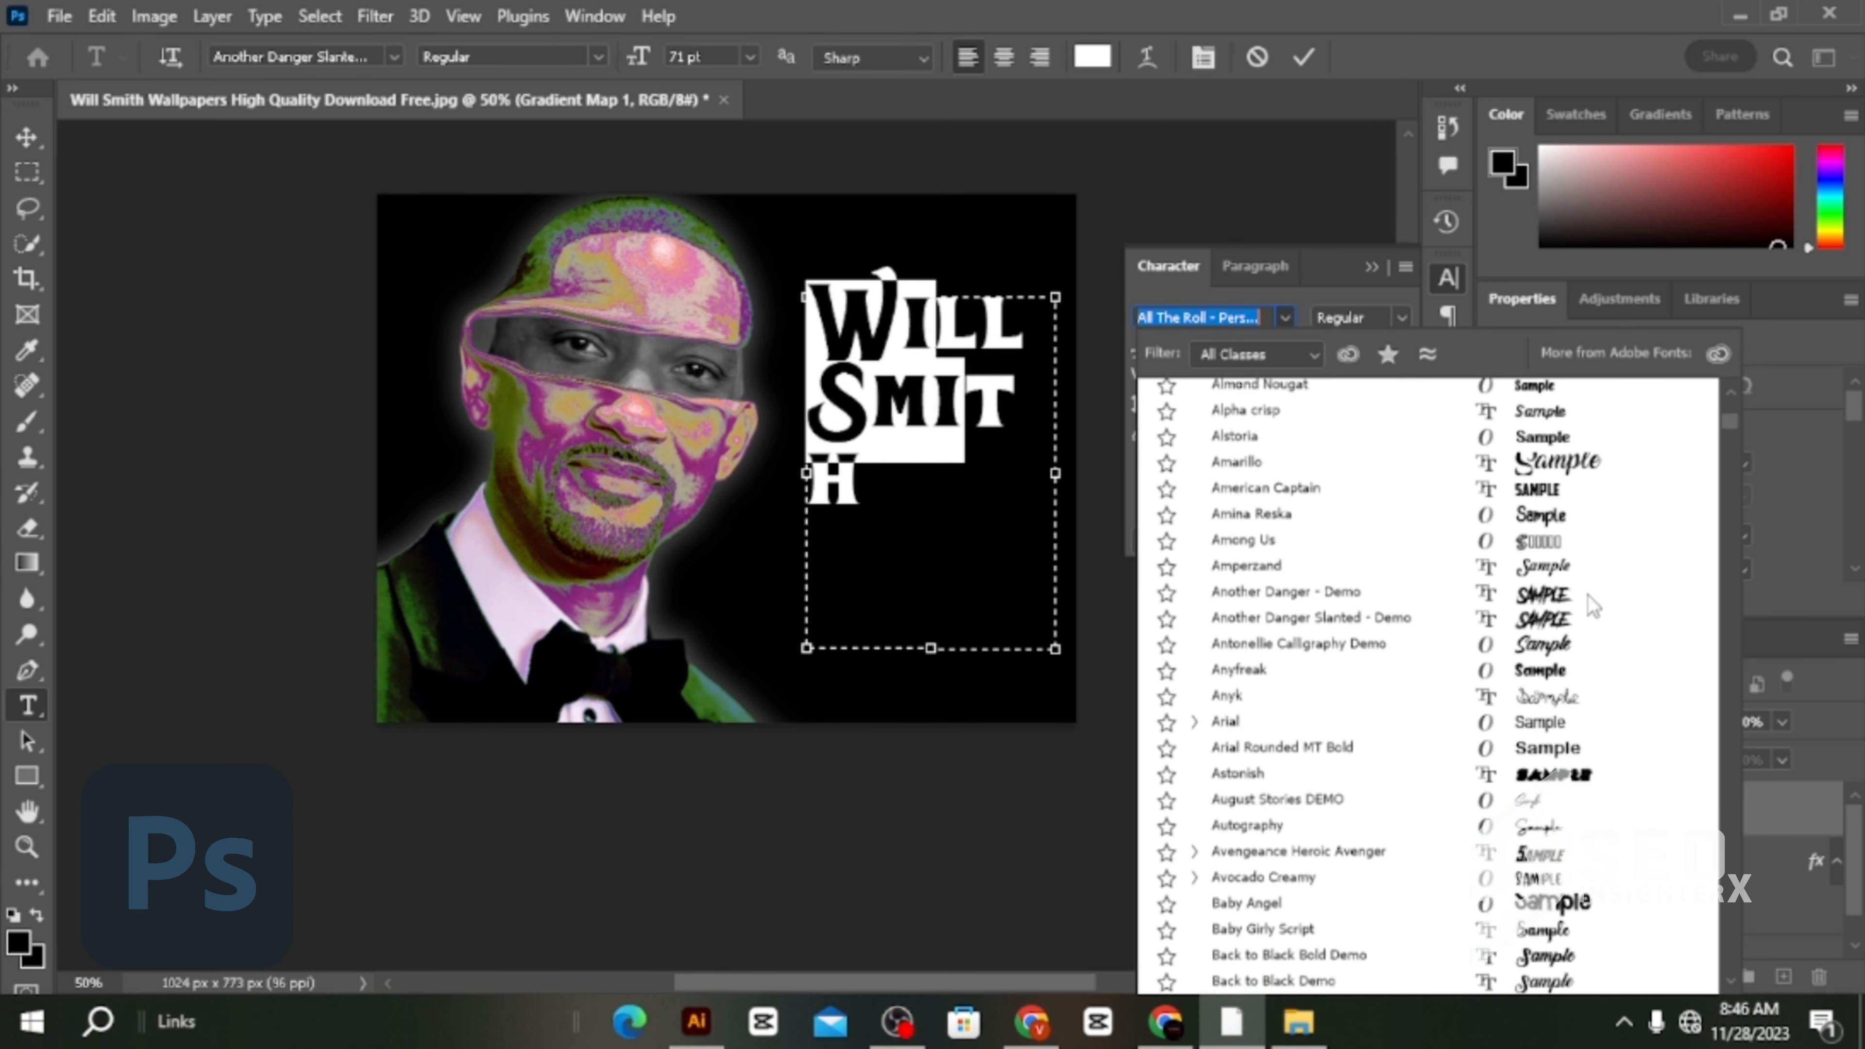
{"action": "scroll", "coordinate": [1557, 536], "scroll_direction": "up", "scroll_amount": 1}
{"action": "scroll", "coordinate": [1573, 783], "scroll_direction": "down", "scroll_amount": 4}
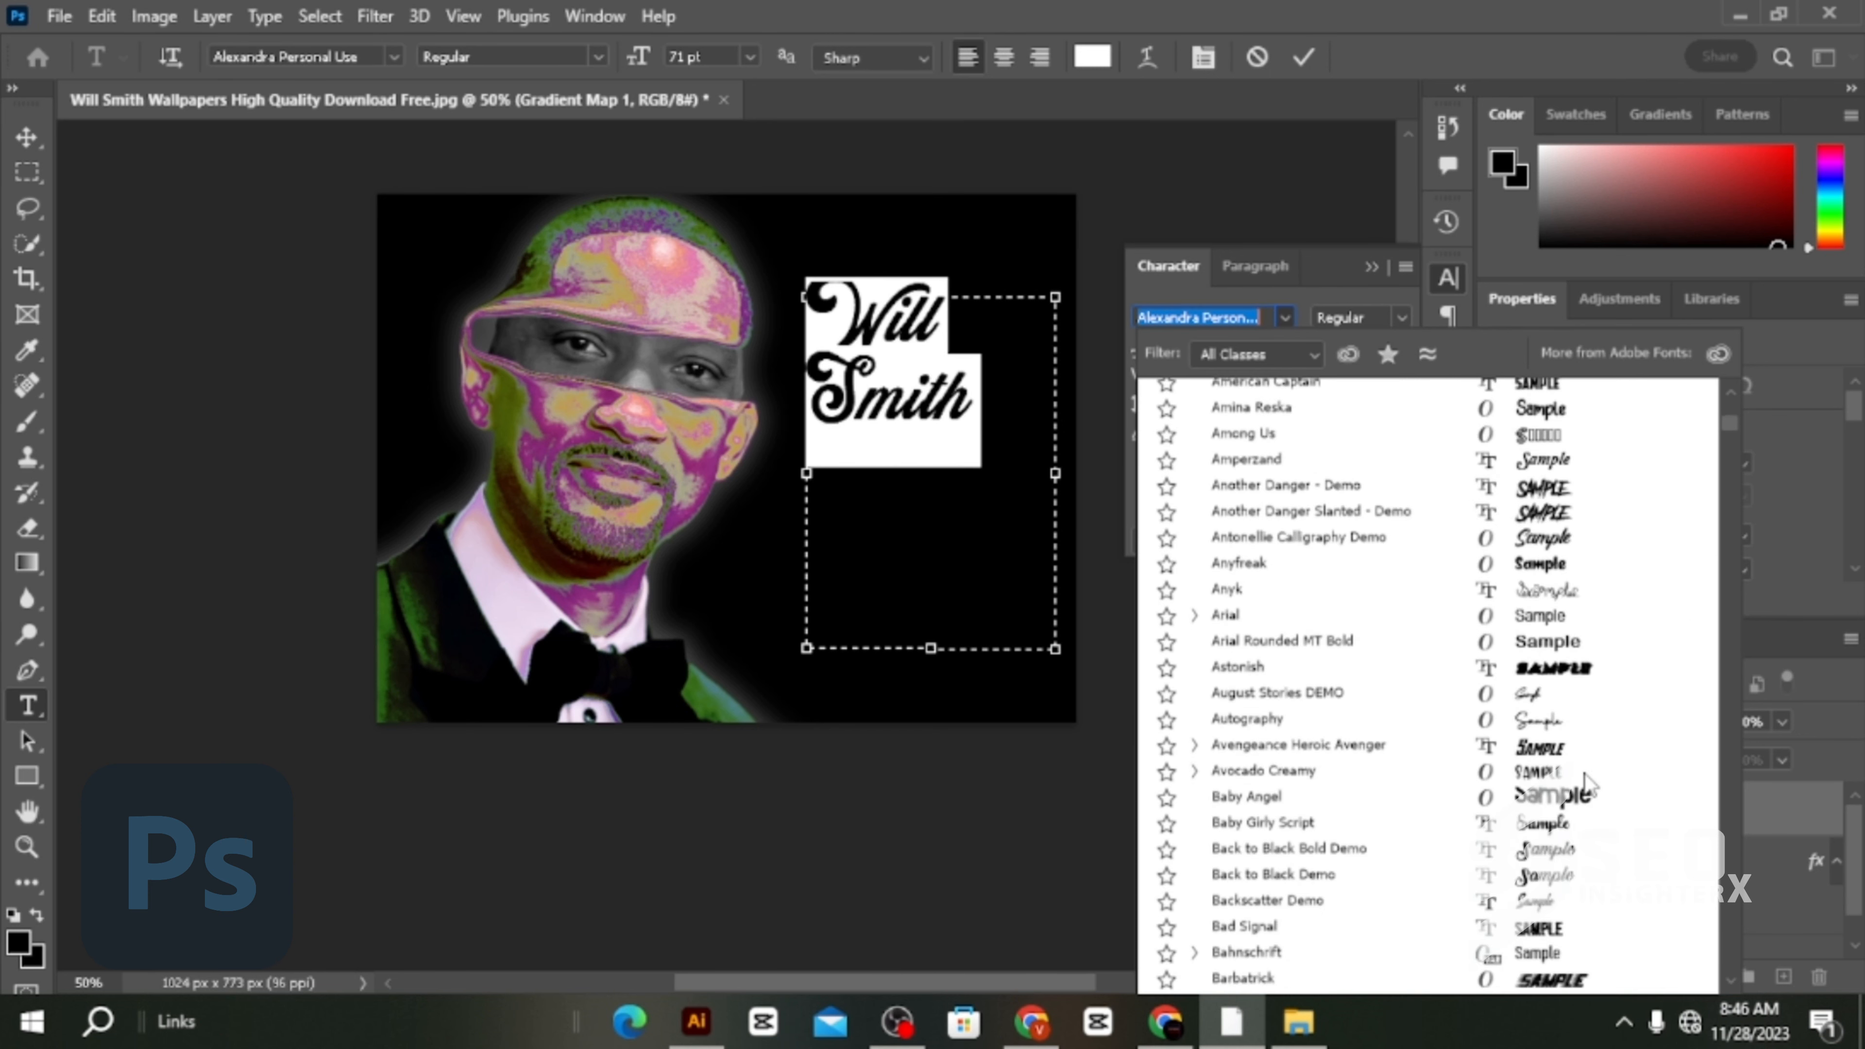
{"action": "scroll", "coordinate": [1576, 813], "scroll_direction": "down", "scroll_amount": 8}
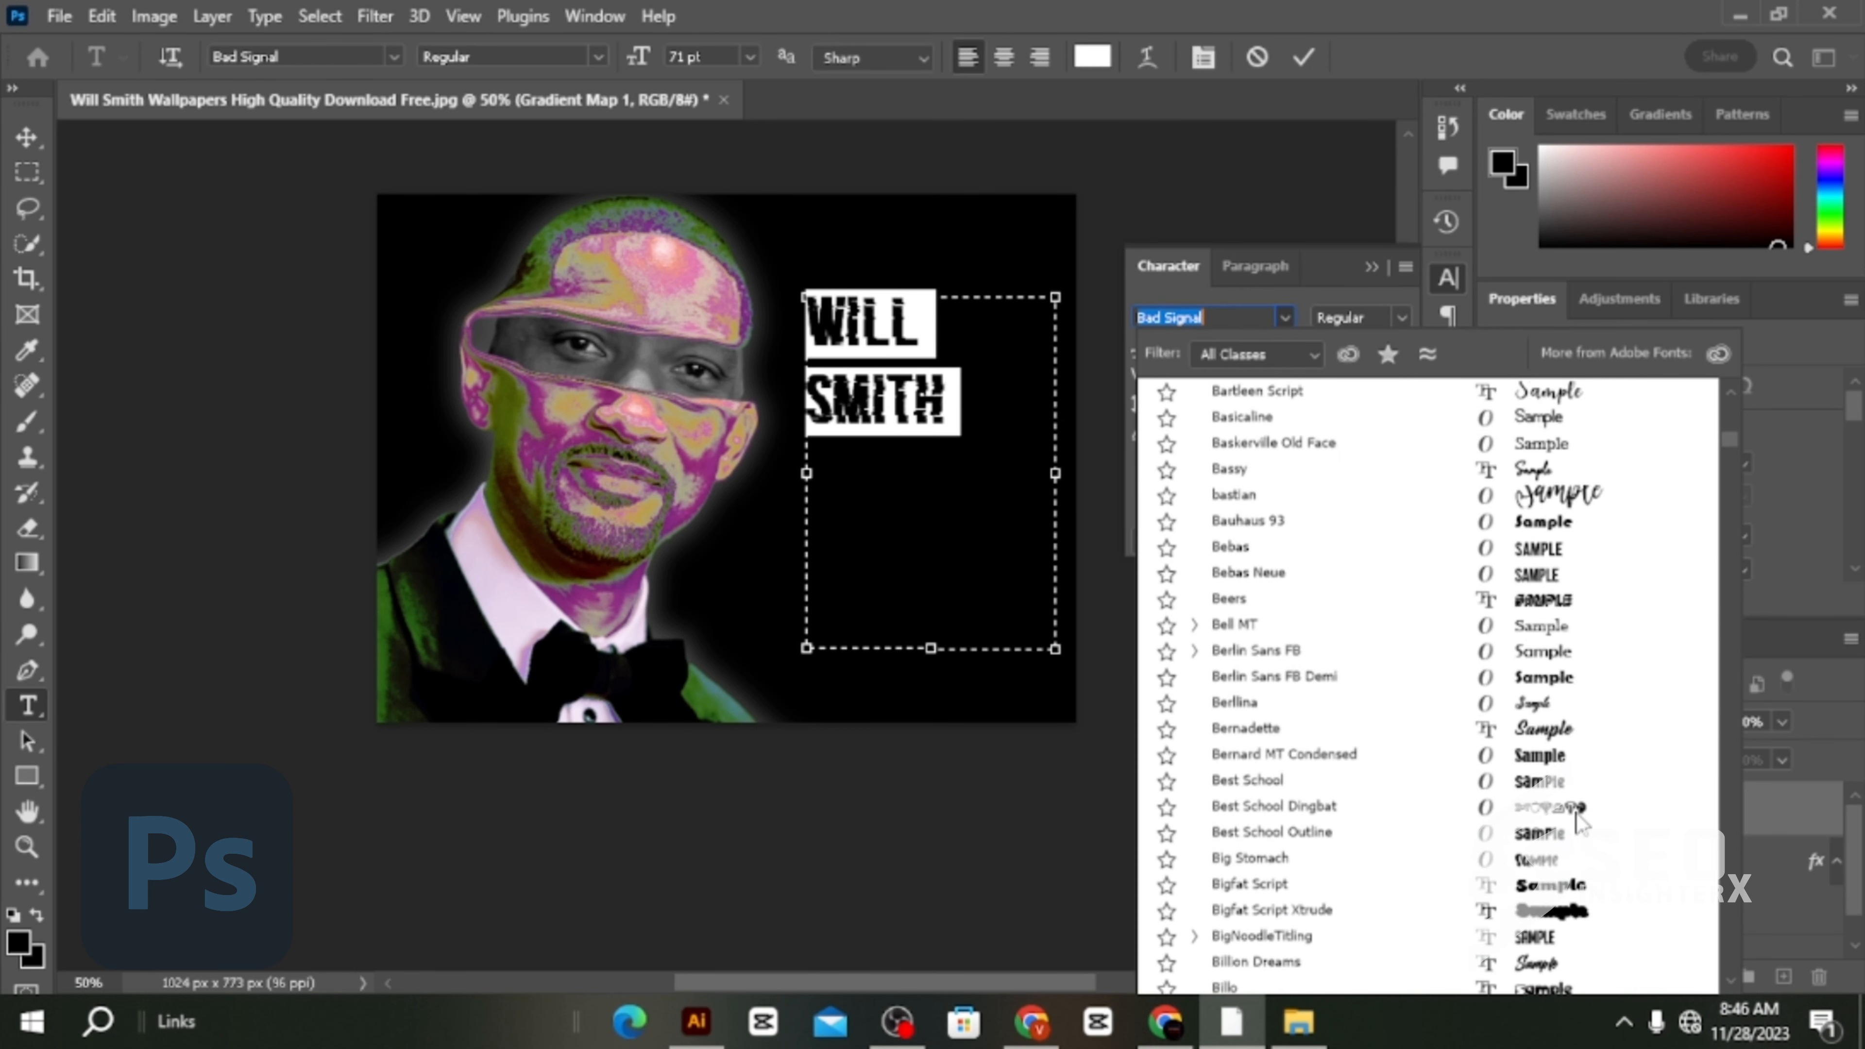
{"action": "scroll", "coordinate": [1577, 813], "scroll_direction": "down", "scroll_amount": 5}
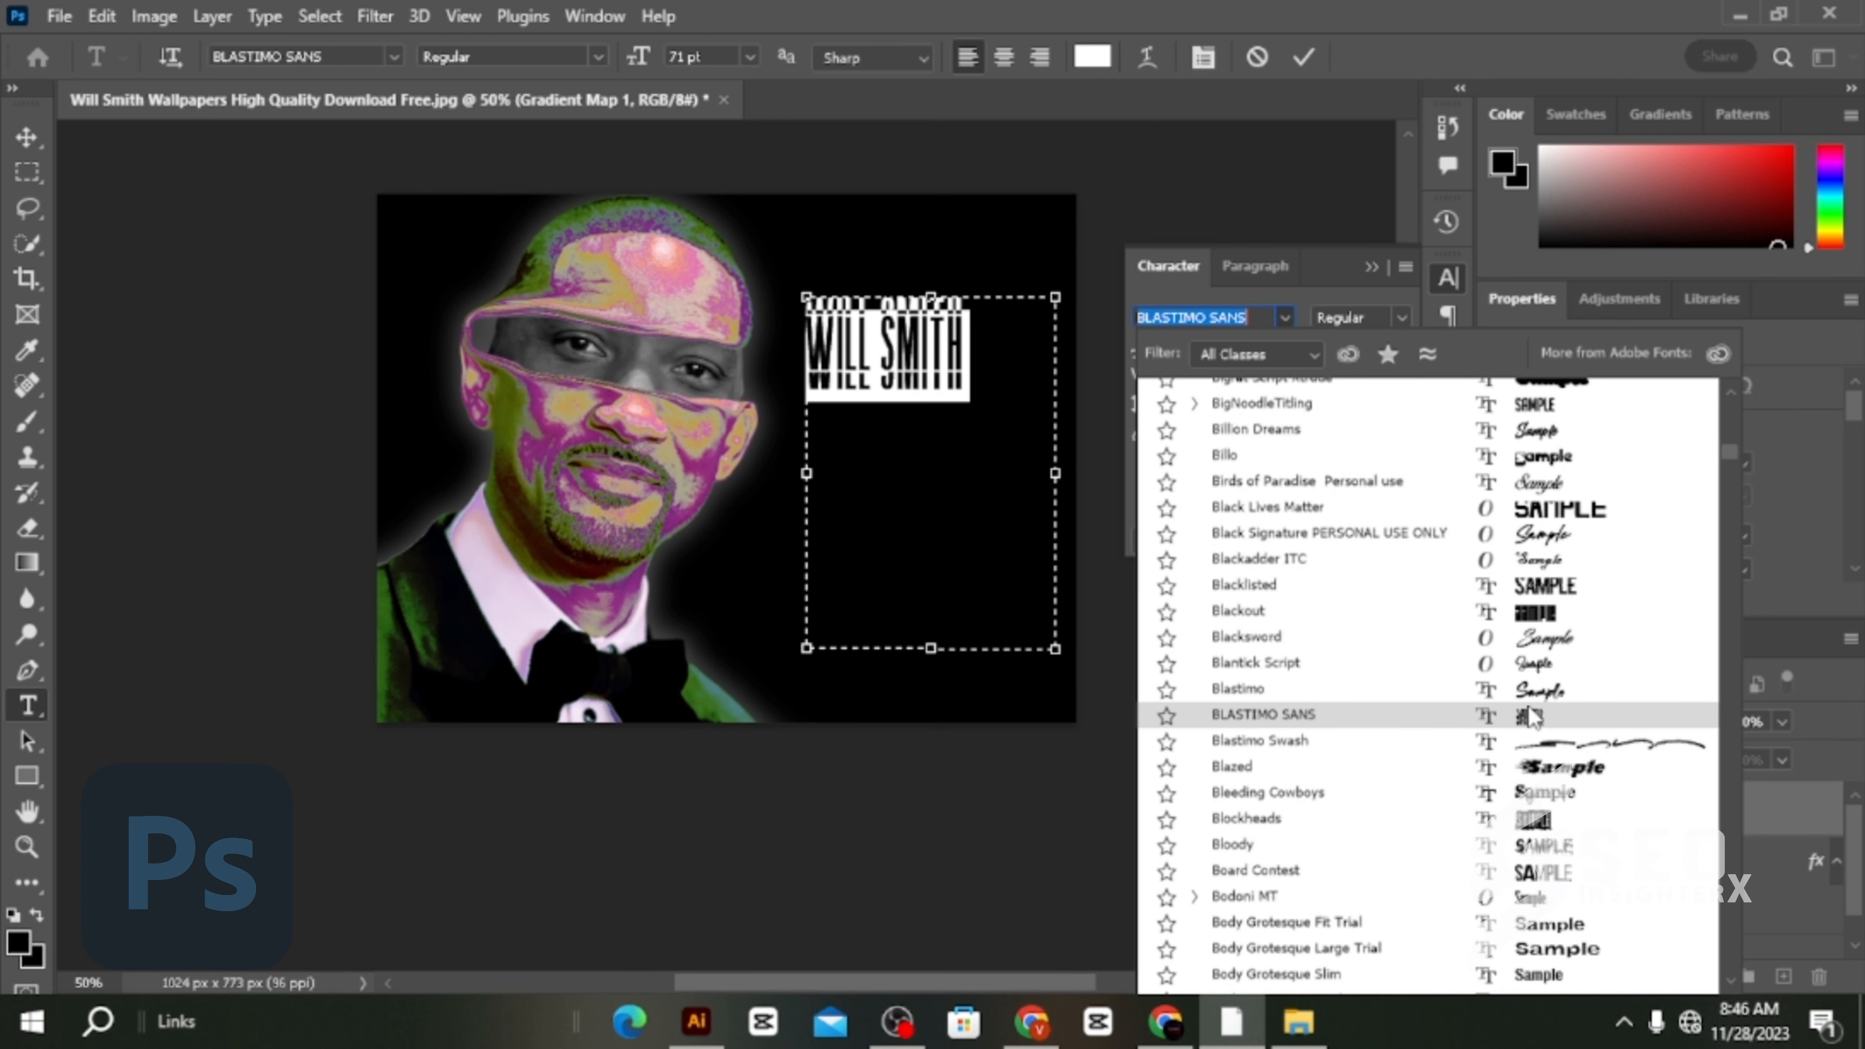
{"action": "scroll", "coordinate": [1531, 716], "scroll_direction": "down", "scroll_amount": 2}
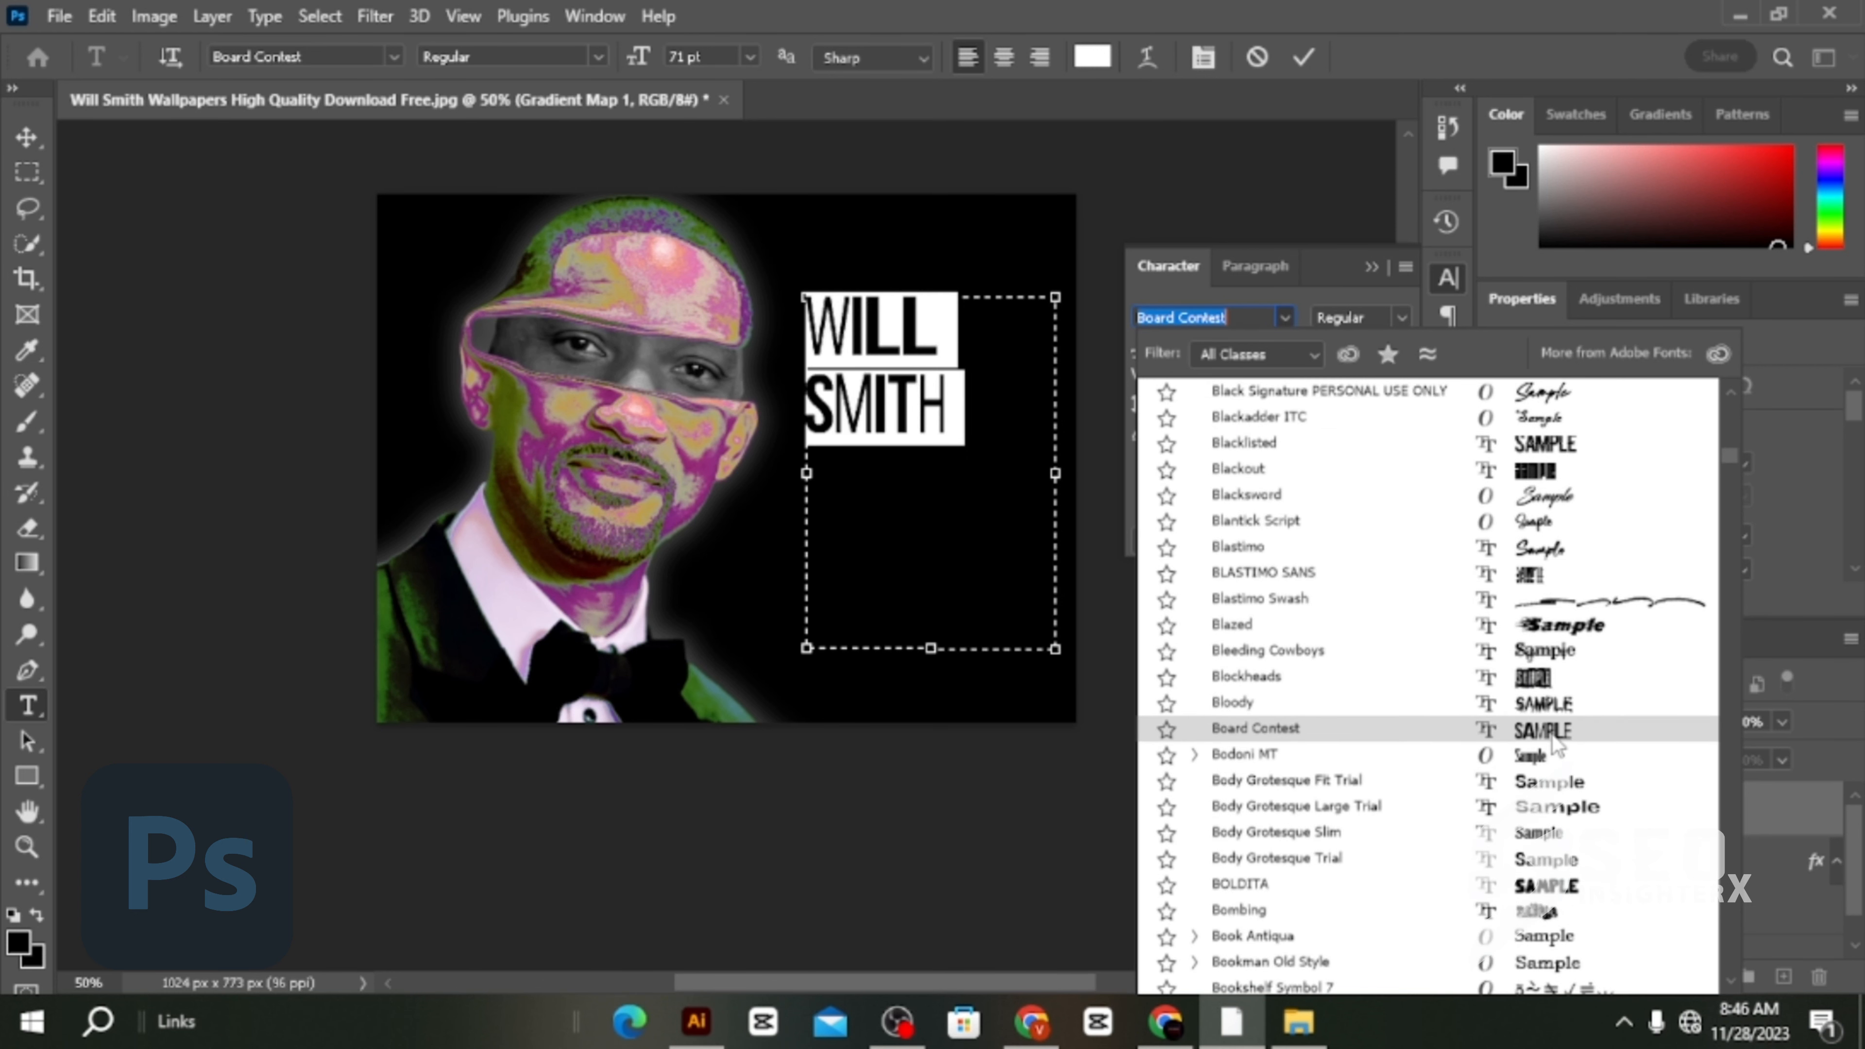
{"action": "scroll", "coordinate": [1556, 744], "scroll_direction": "down", "scroll_amount": 5}
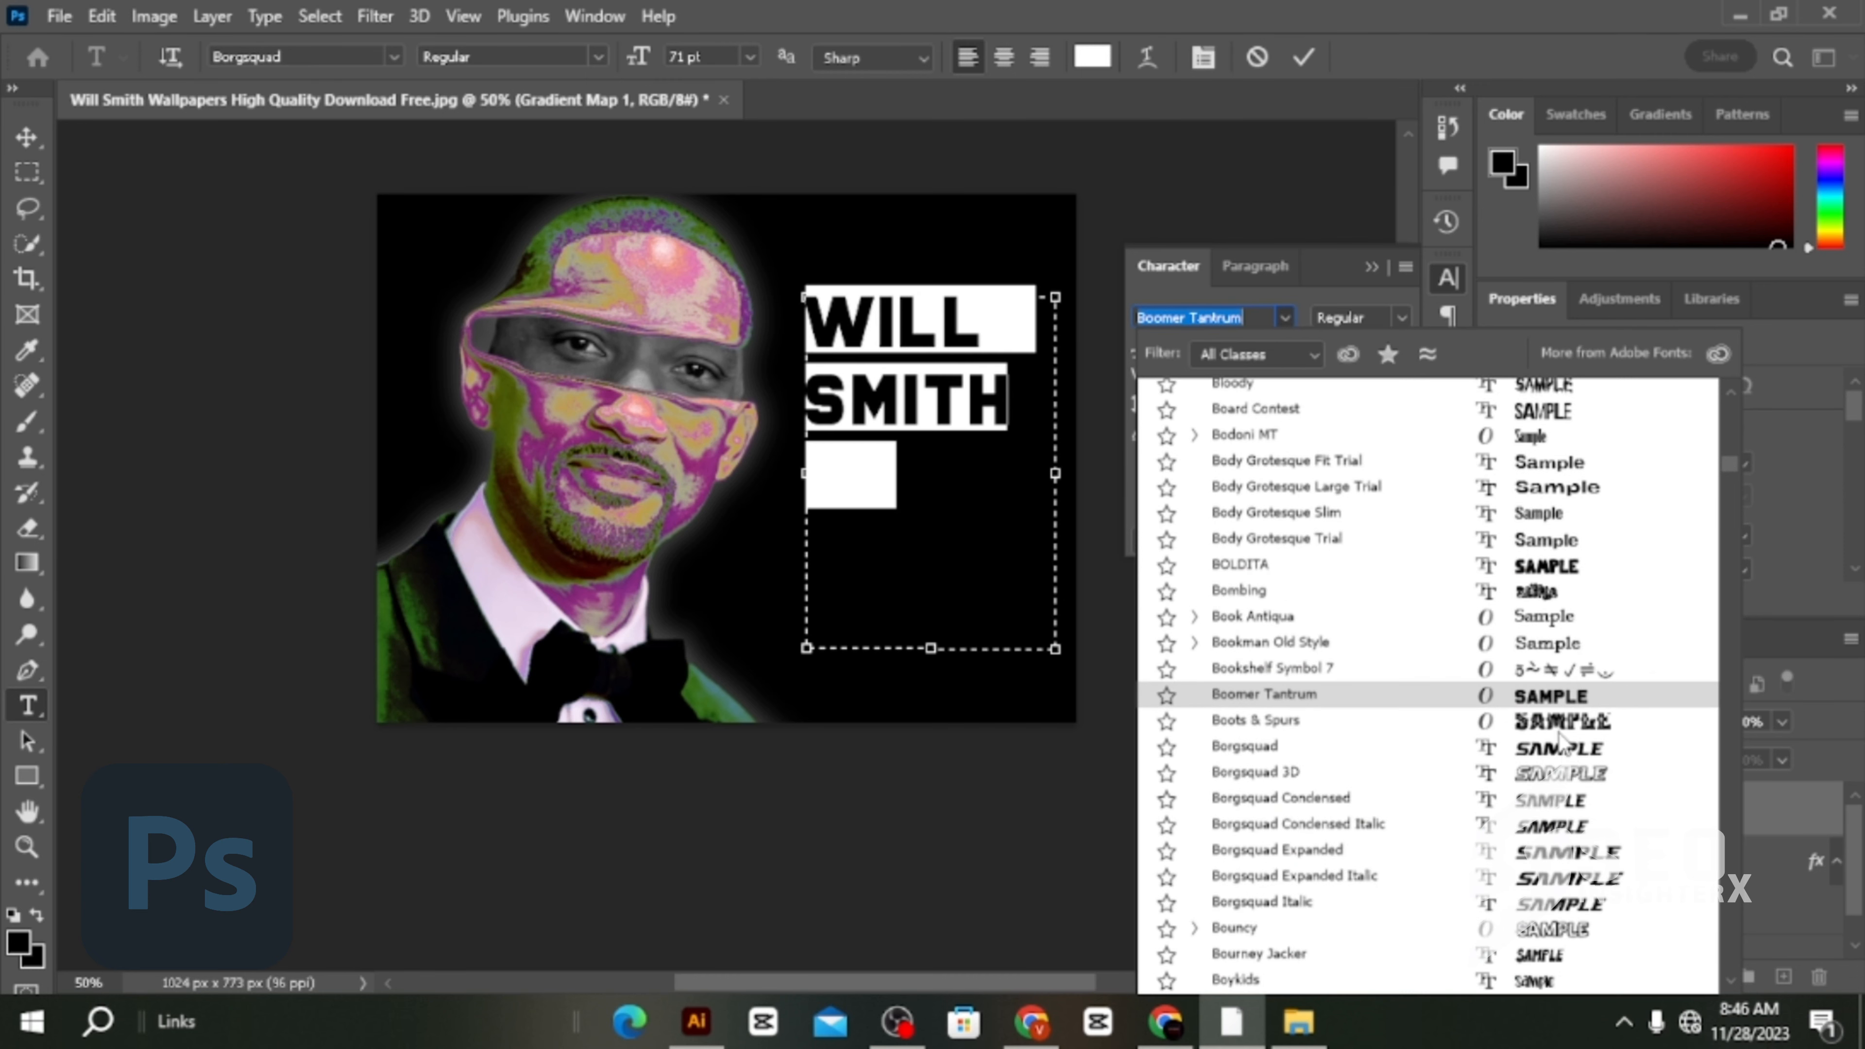
{"action": "scroll", "coordinate": [1549, 698], "scroll_direction": "down", "scroll_amount": 4}
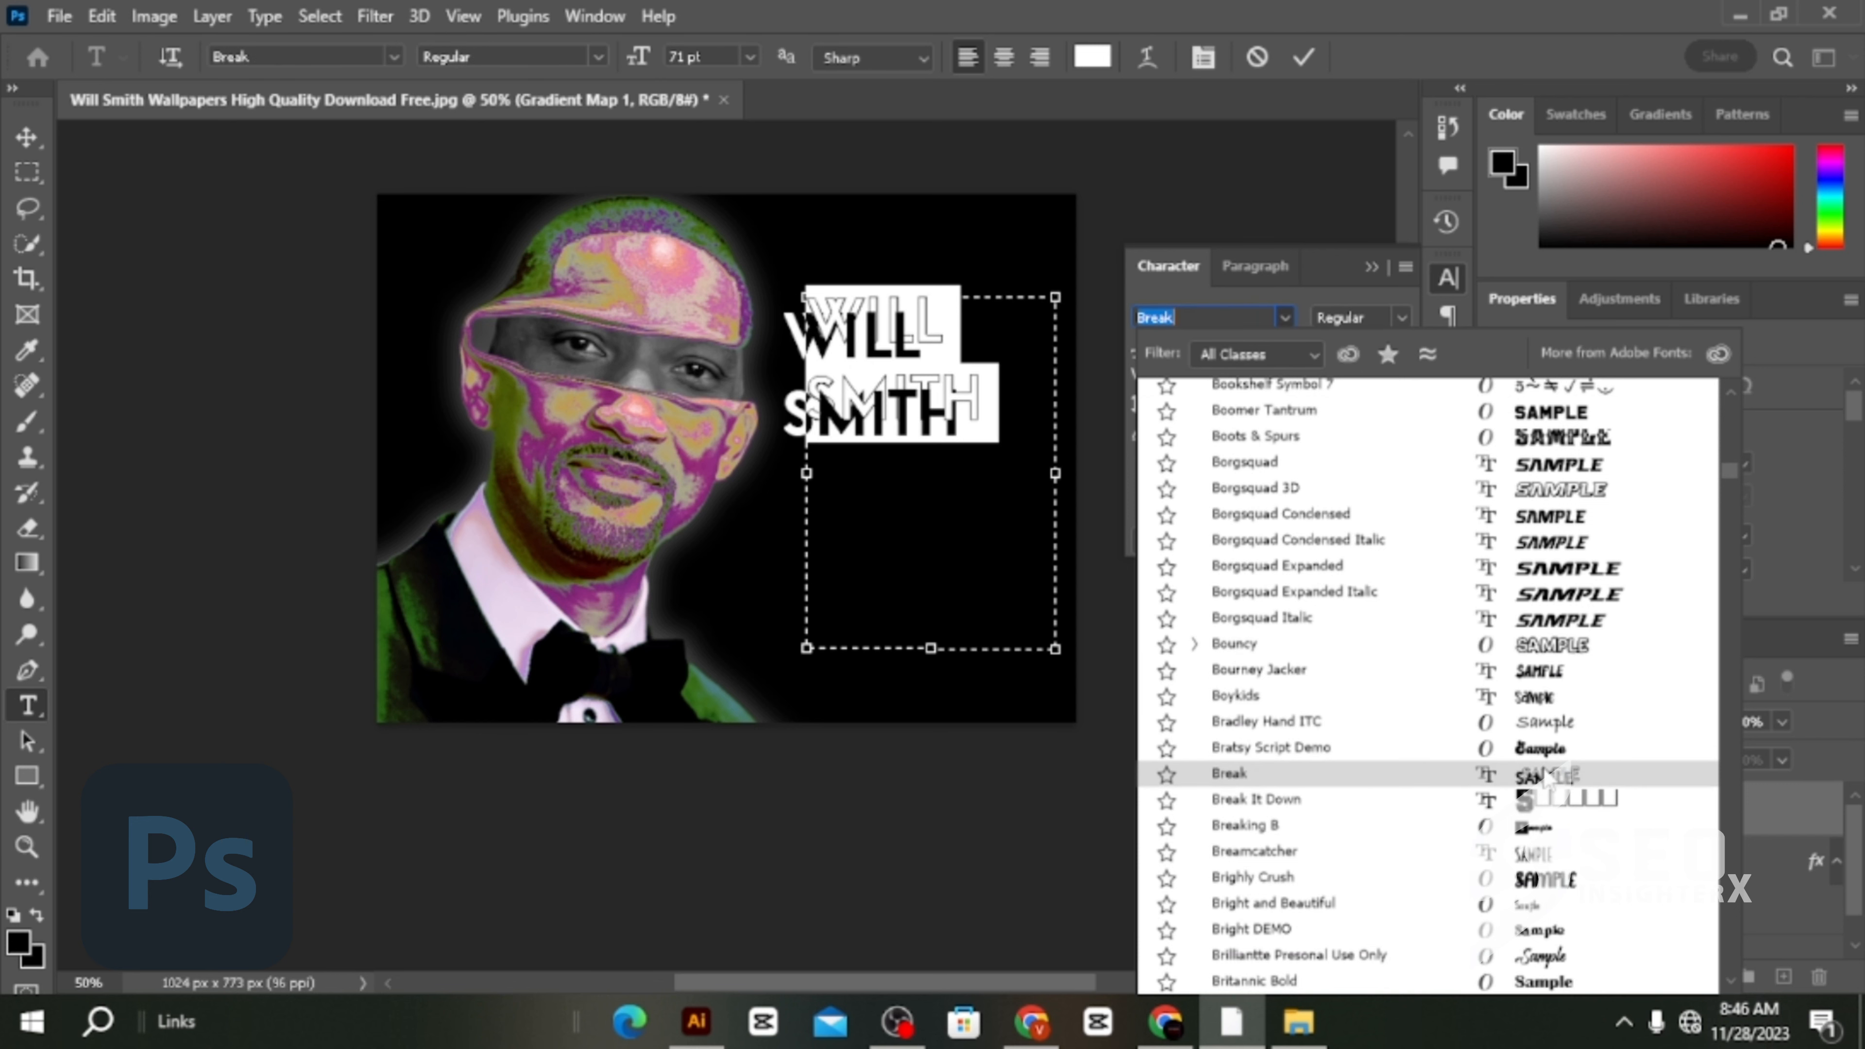
{"action": "scroll", "coordinate": [1546, 777], "scroll_direction": "down", "scroll_amount": 3}
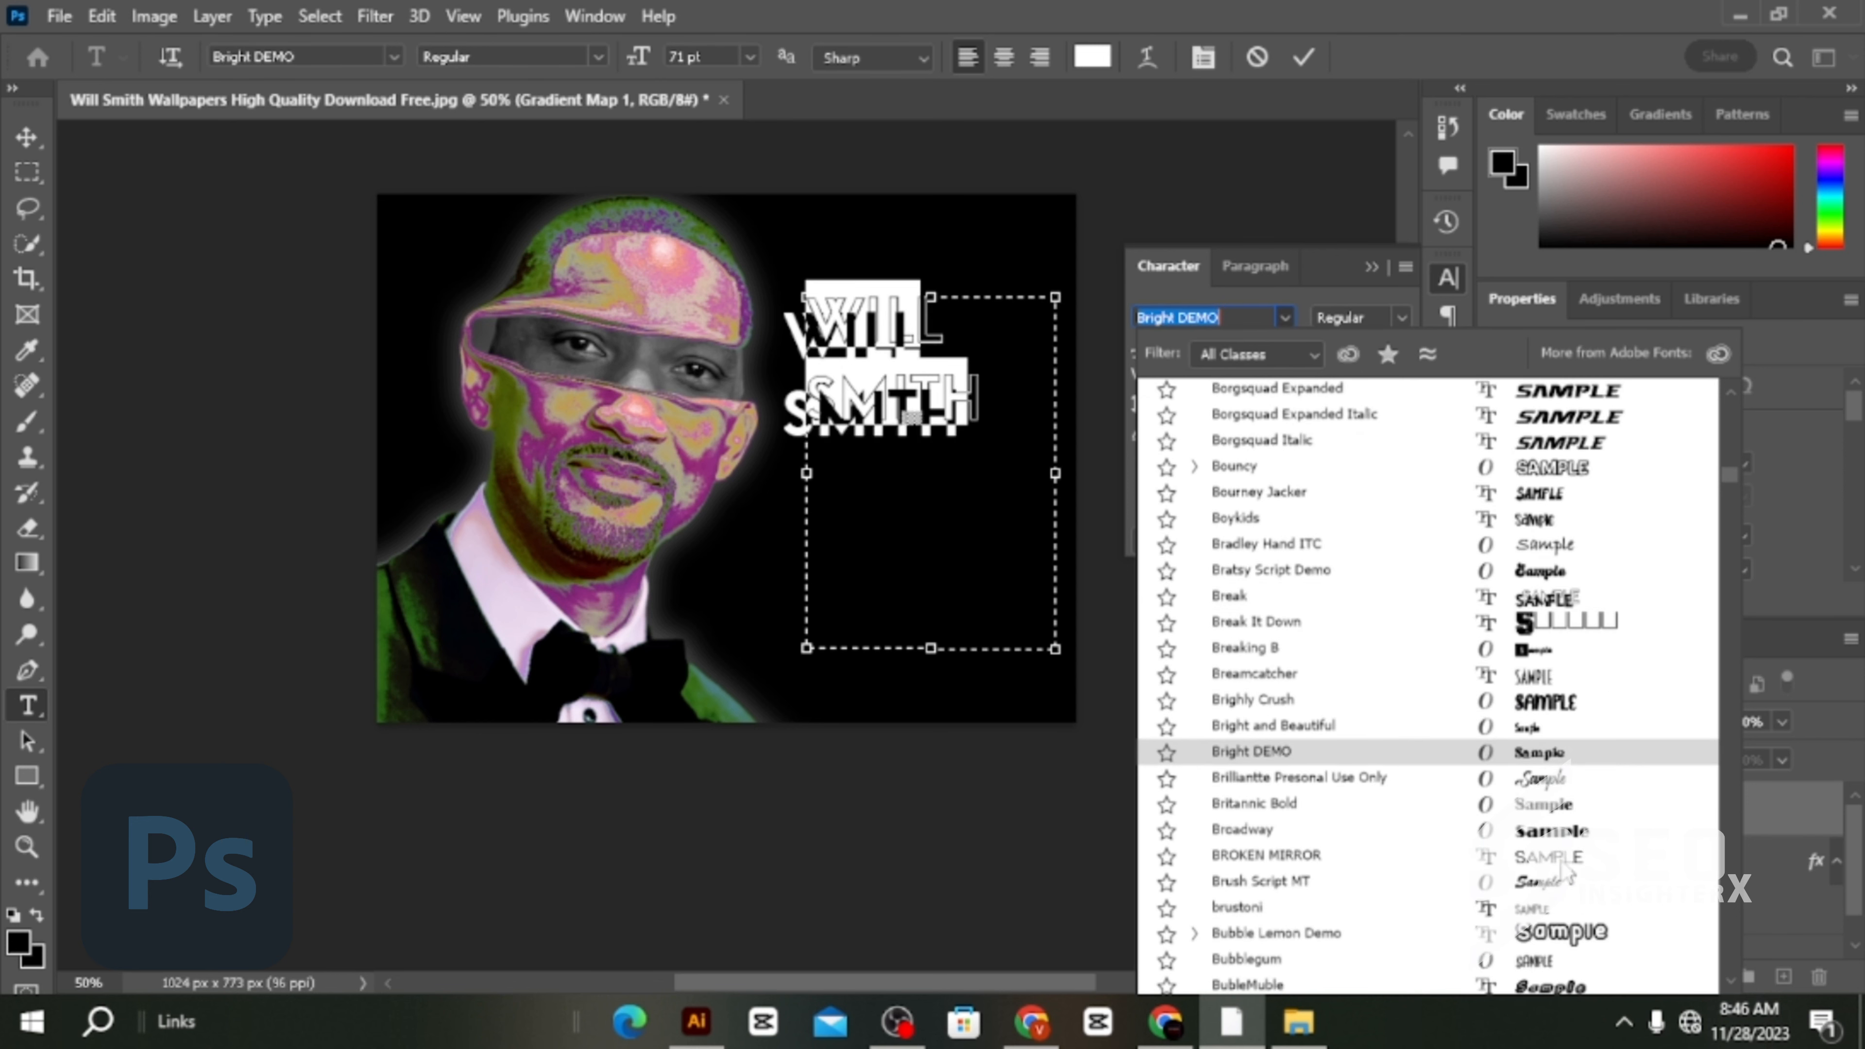
{"action": "left_click", "coordinate": [1551, 942]}
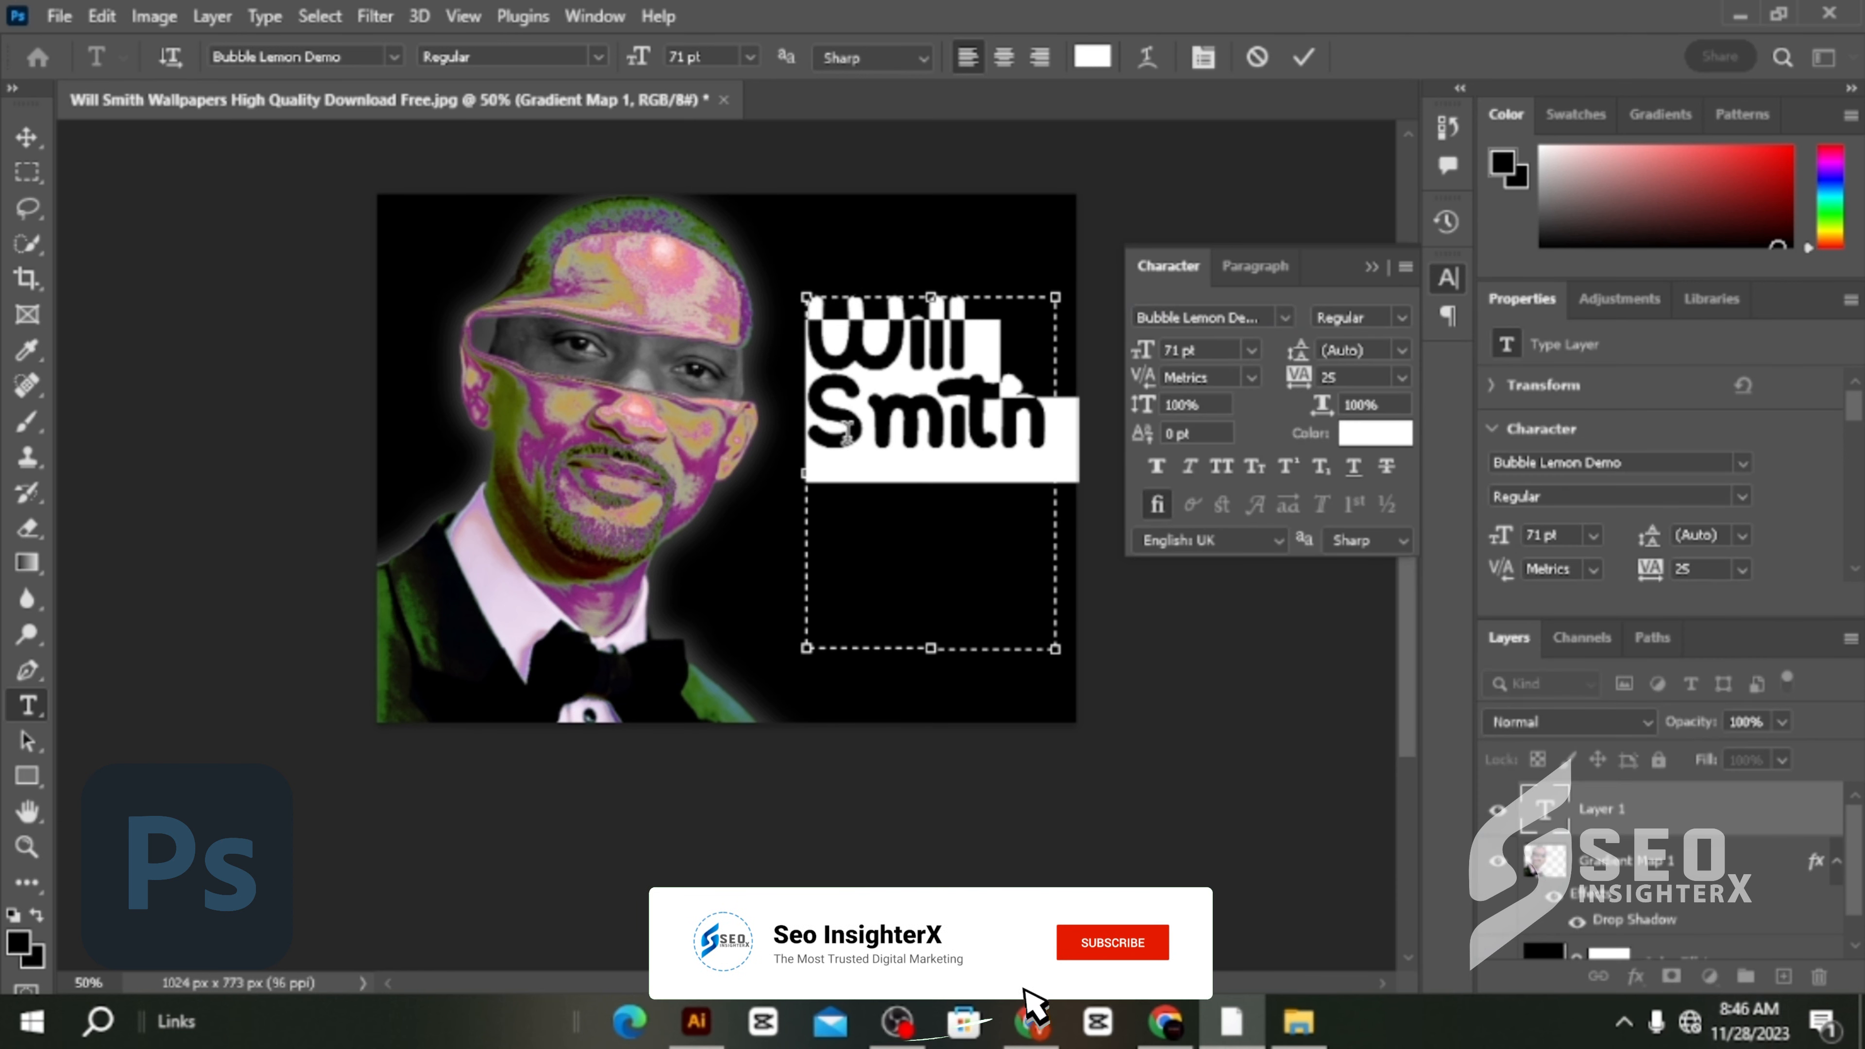
{"action": "left_click_drag", "start_coordinate": [933, 647], "coordinate": [940, 457]}
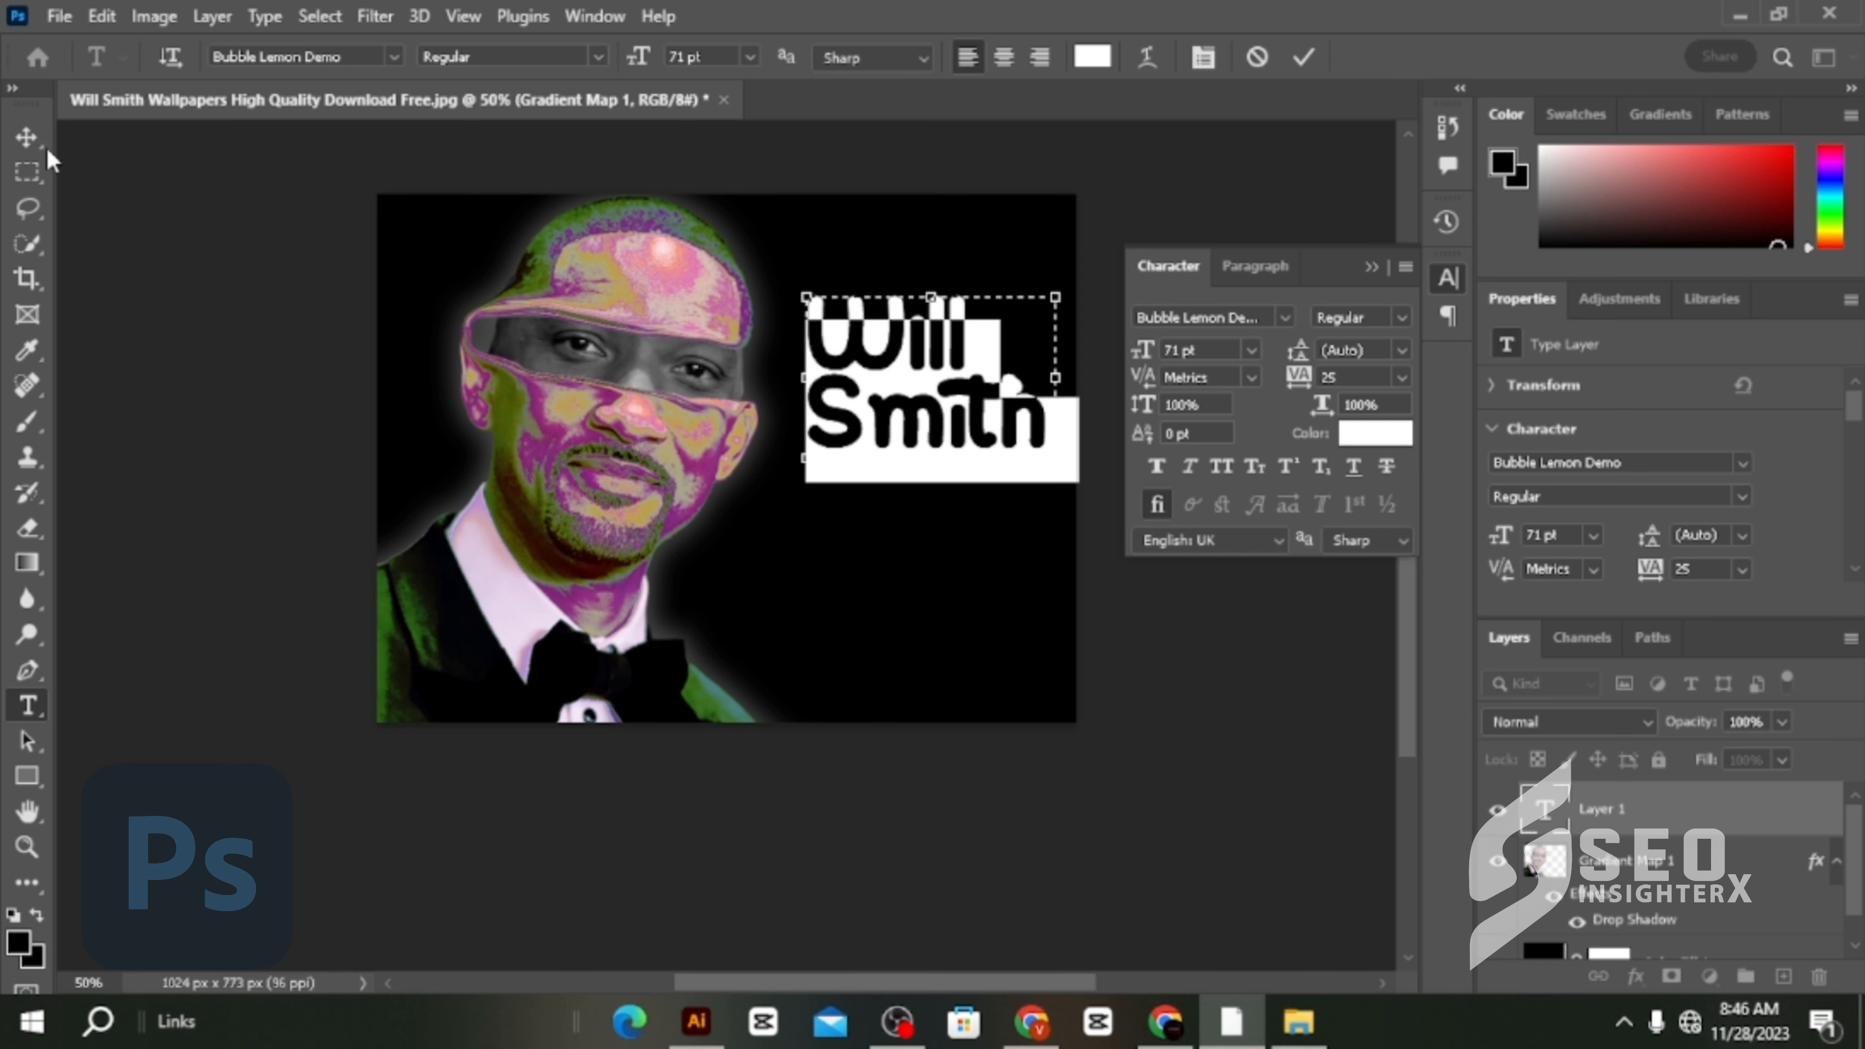
{"action": "left_click", "coordinate": [1214, 474]}
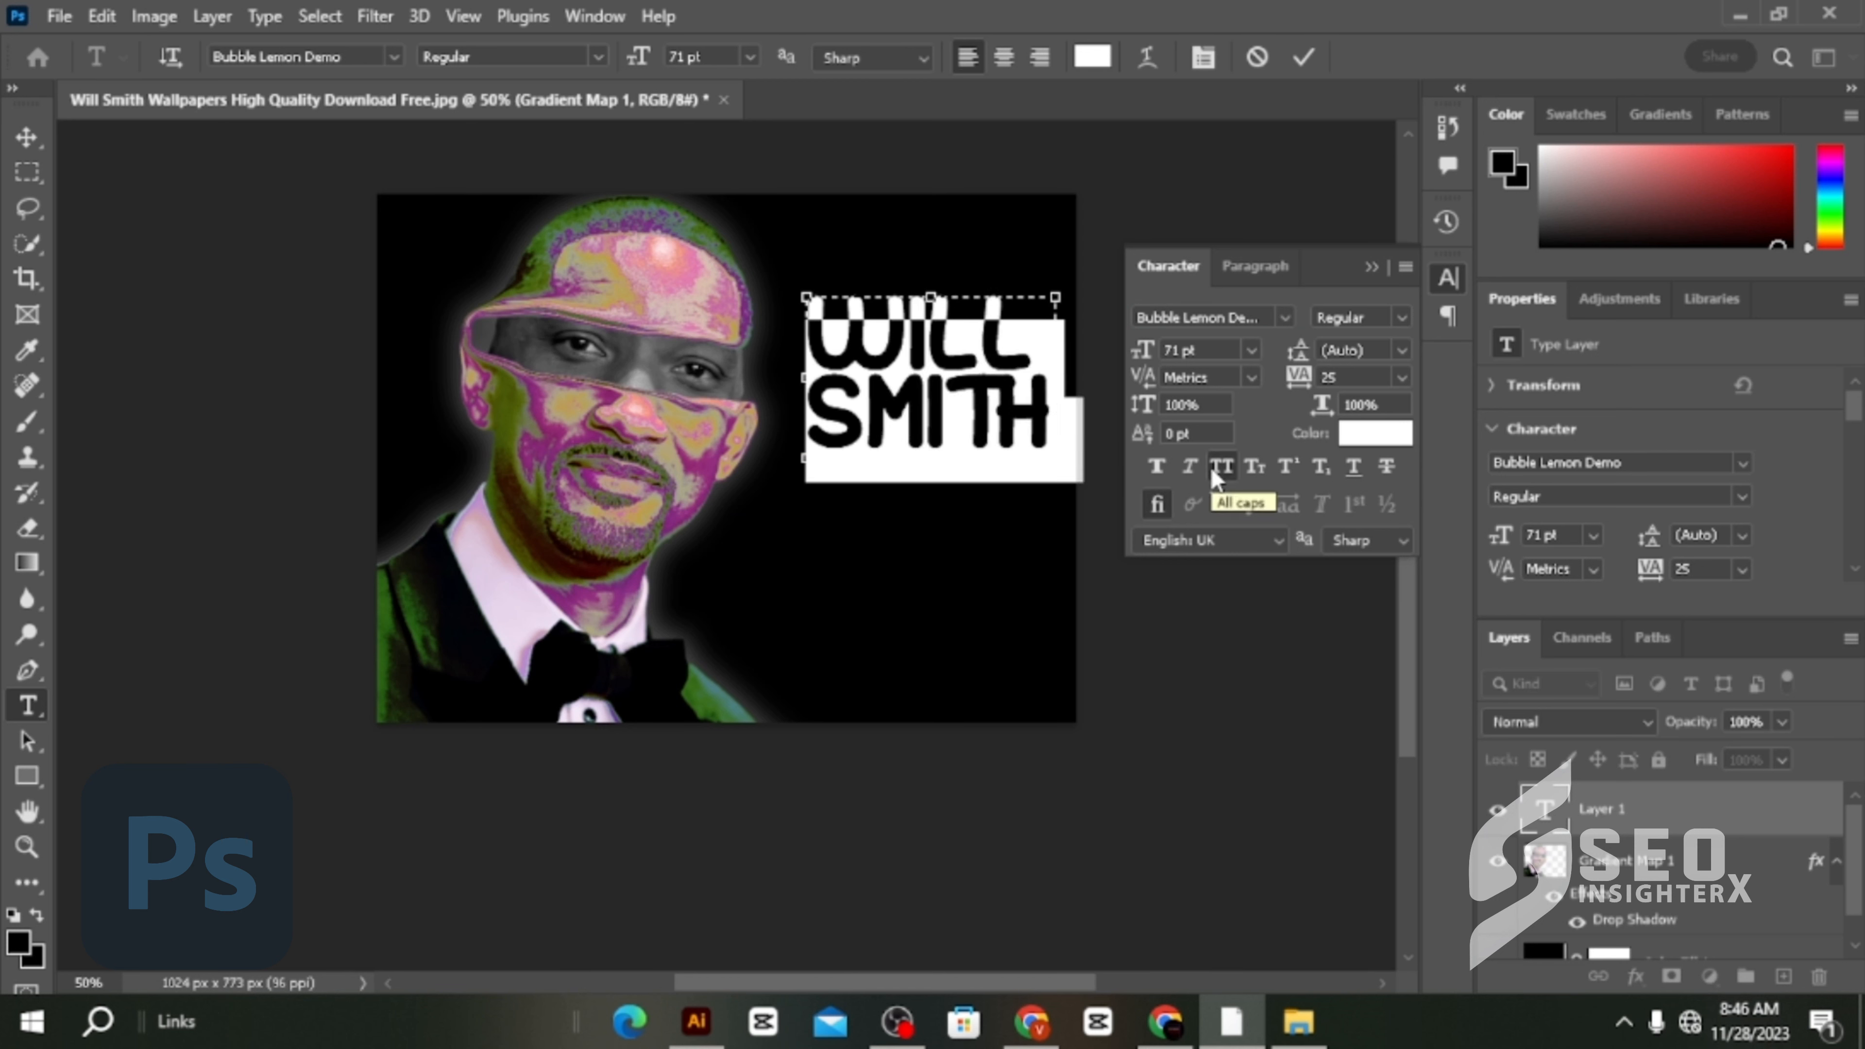
{"action": "left_click_drag", "start_coordinate": [998, 412], "coordinate": [915, 422]}
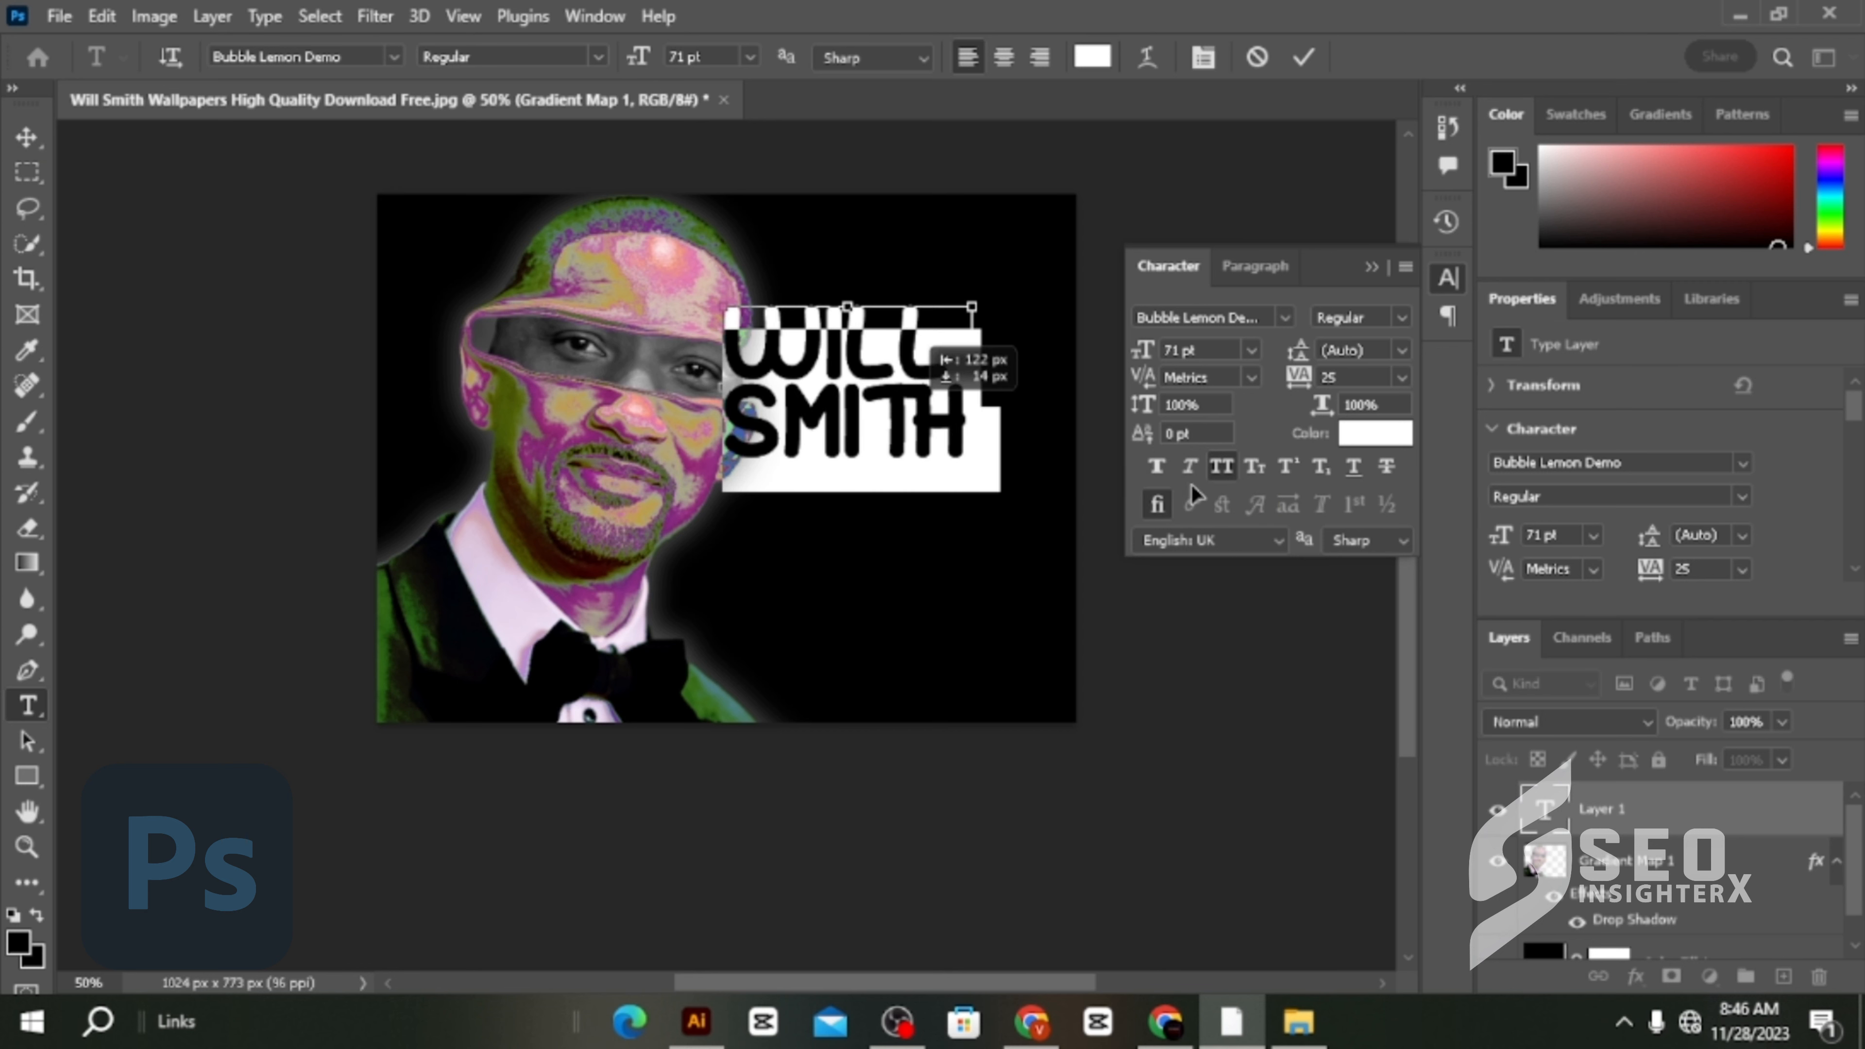
{"action": "left_click", "coordinate": [1222, 470]}
Move the title into the upper black area beside the portrait and scale it proportionally to about 132.55%, making the text 94.11 pt.
{"action": "left_click", "coordinate": [26, 136]}
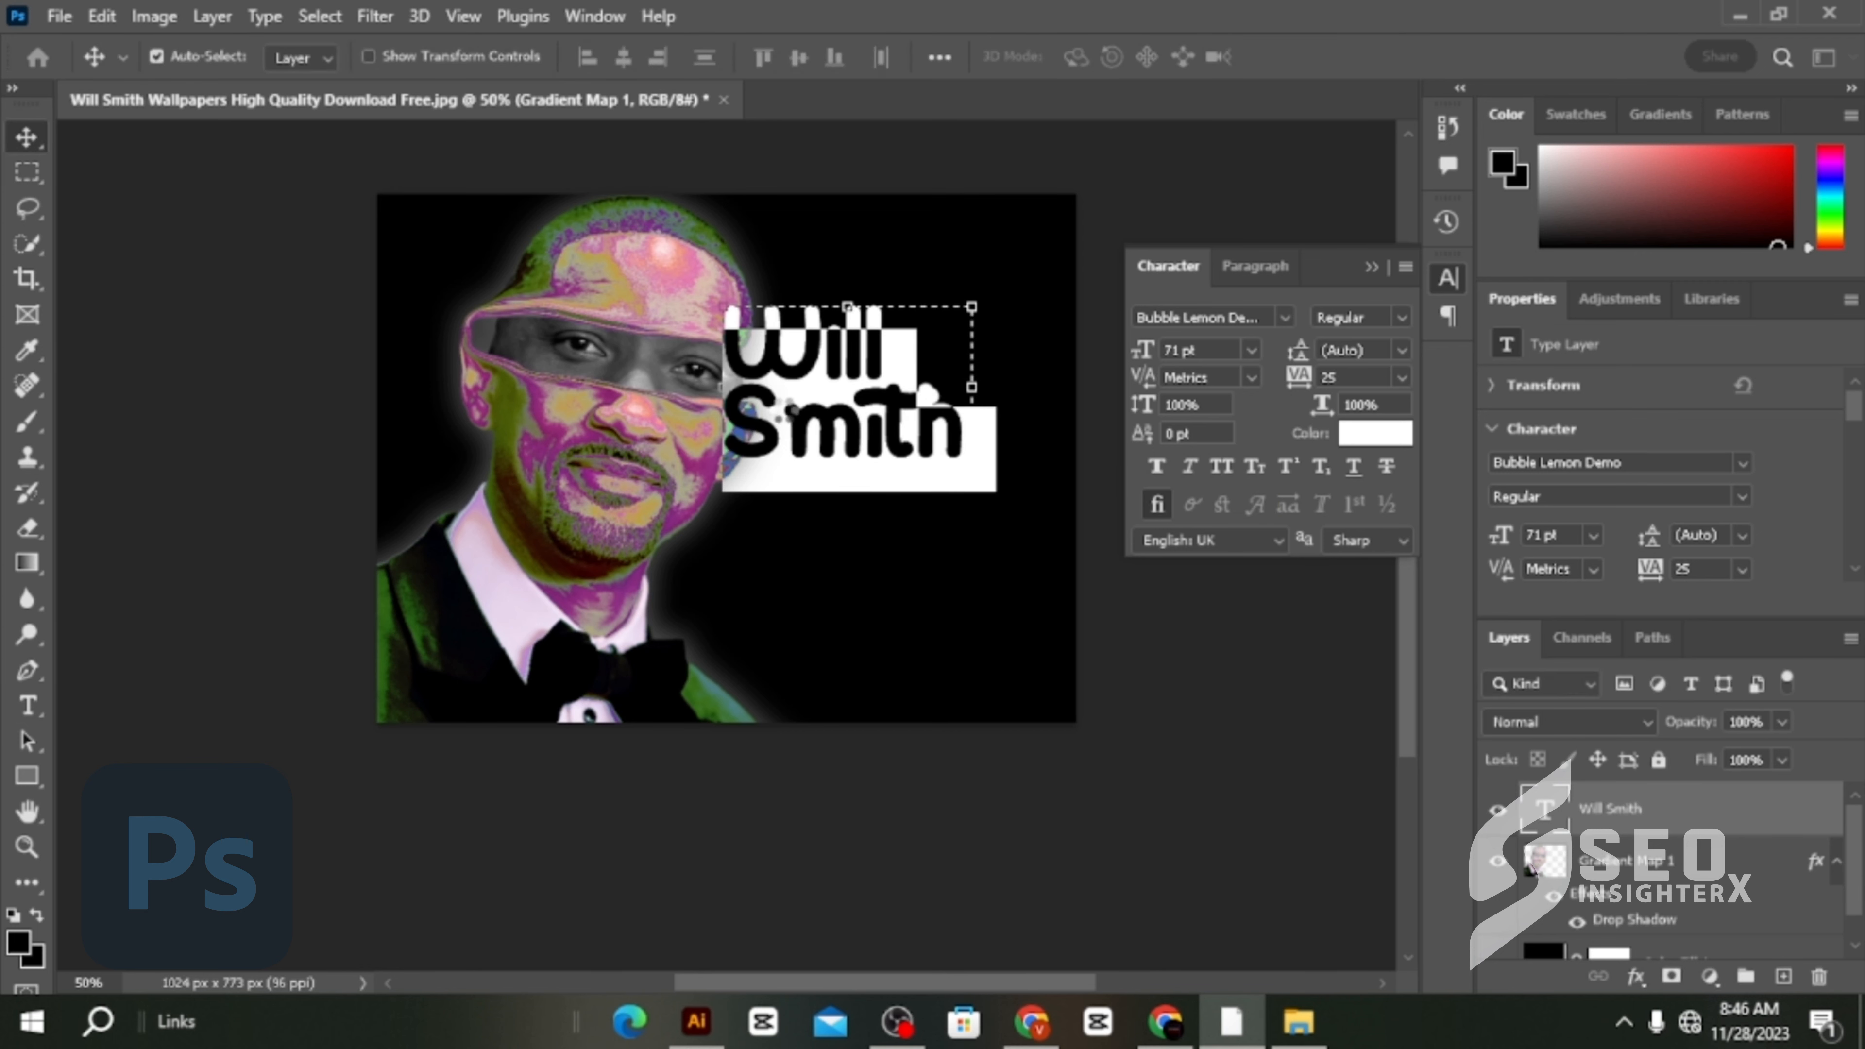
{"action": "left_click_drag", "start_coordinate": [848, 441], "coordinate": [931, 373]}
{"action": "key", "text": "ctrl+t"}
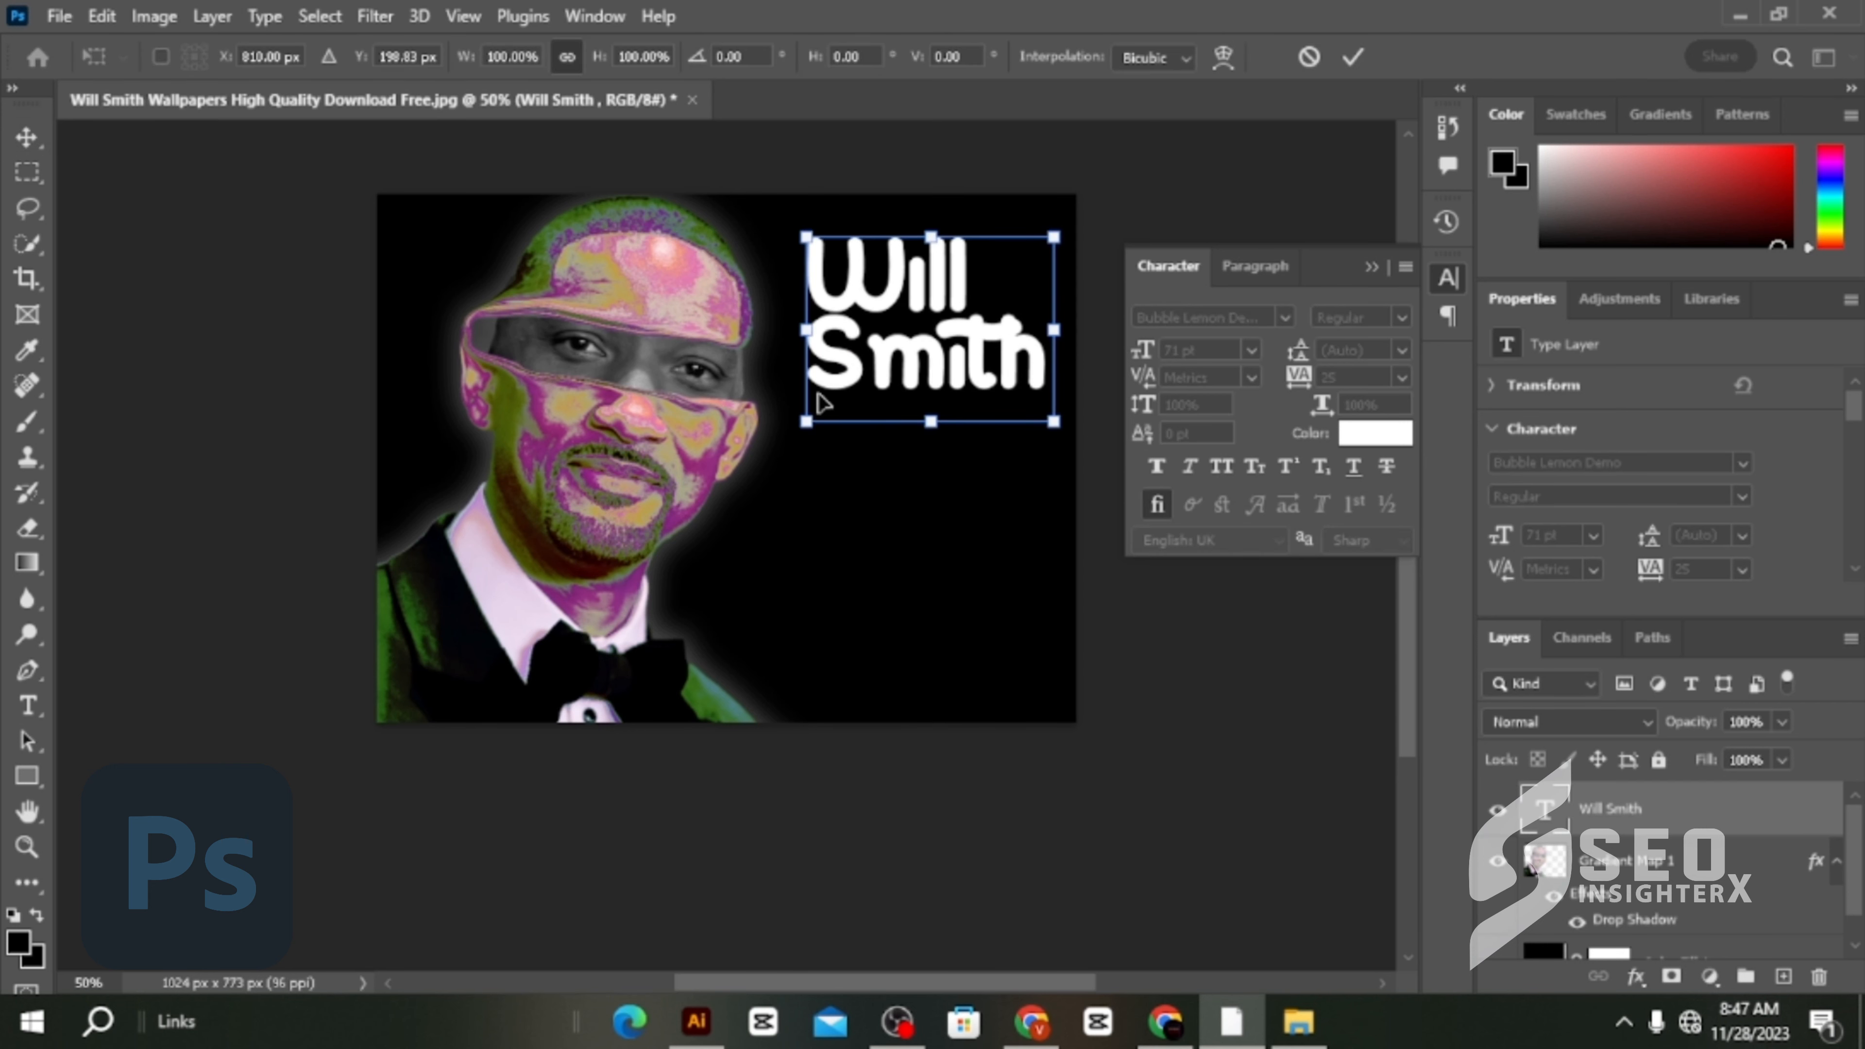
{"action": "left_click_drag", "start_coordinate": [801, 424], "coordinate": [855, 450]}
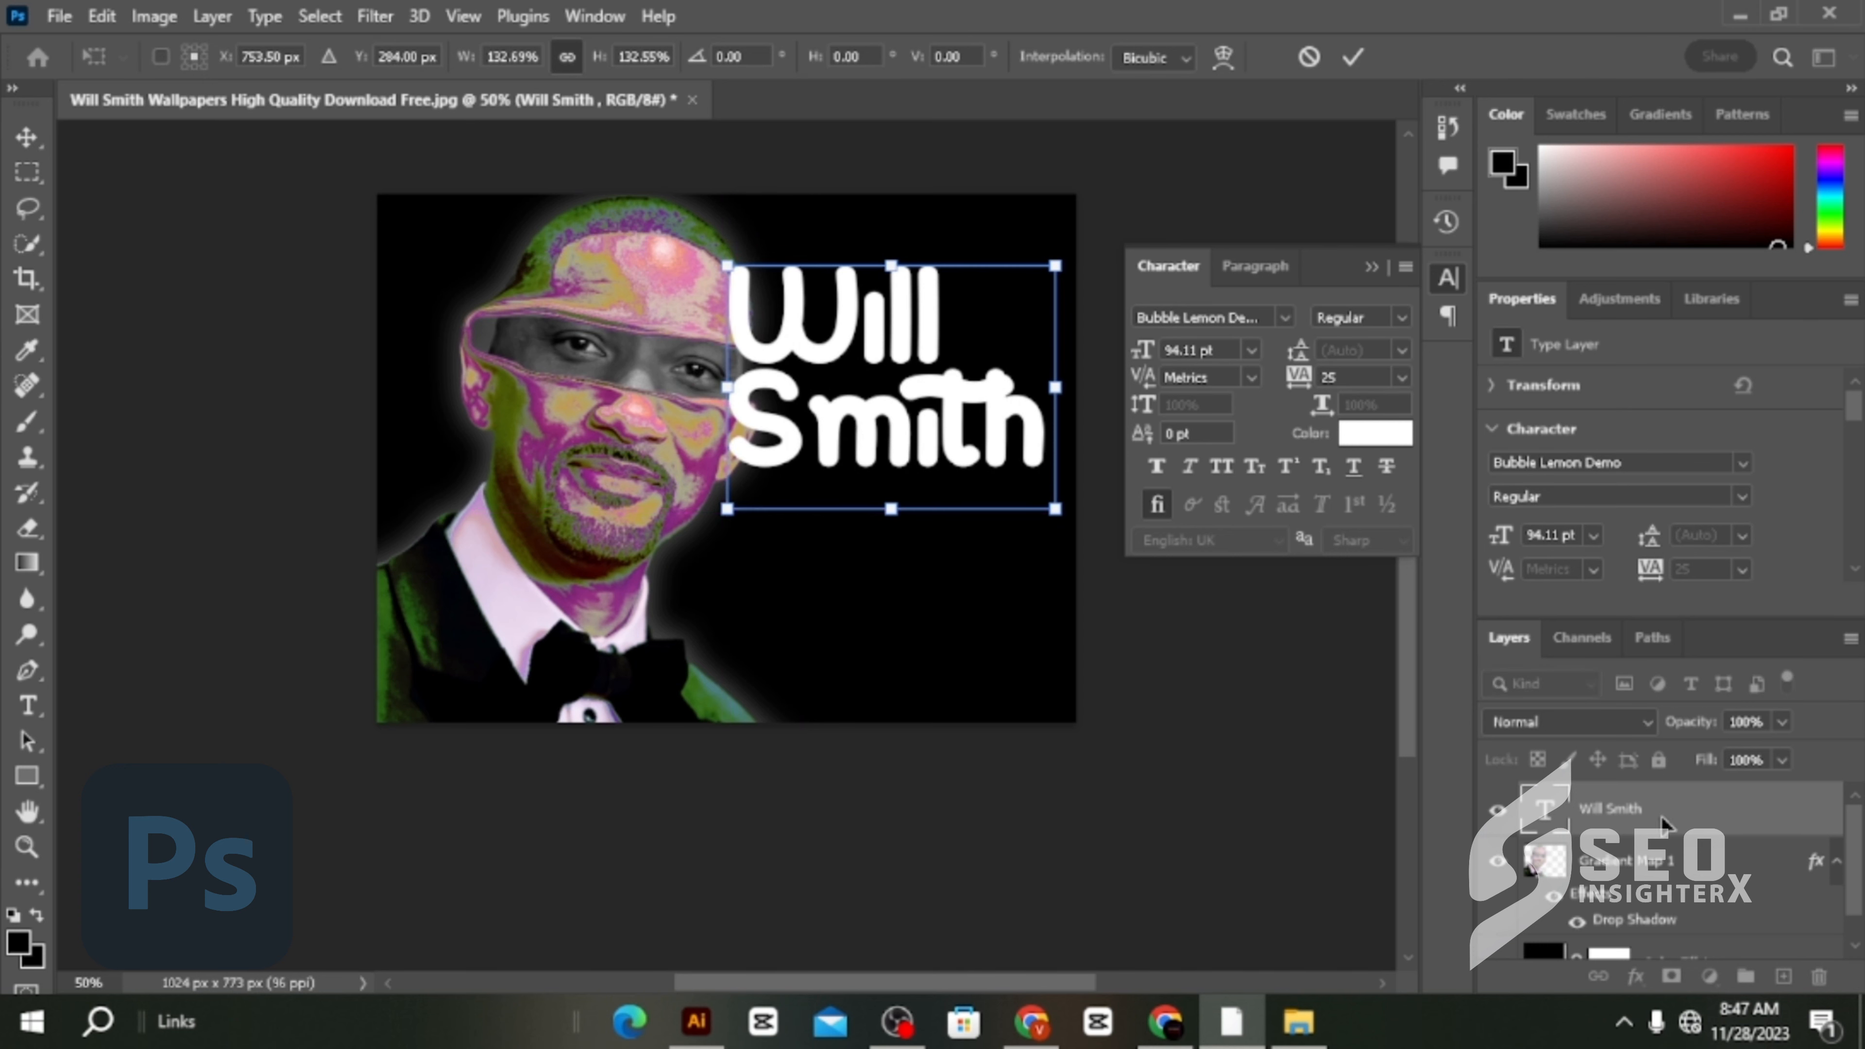
Place the "Will Smith" text layer beneath the Gradient Map 1 portrait layer and shift the title slightly upward.
{"action": "left_click_drag", "start_coordinate": [1642, 817], "coordinate": [1635, 951]}
{"action": "left_click_drag", "start_coordinate": [1012, 452], "coordinate": [1008, 413]}
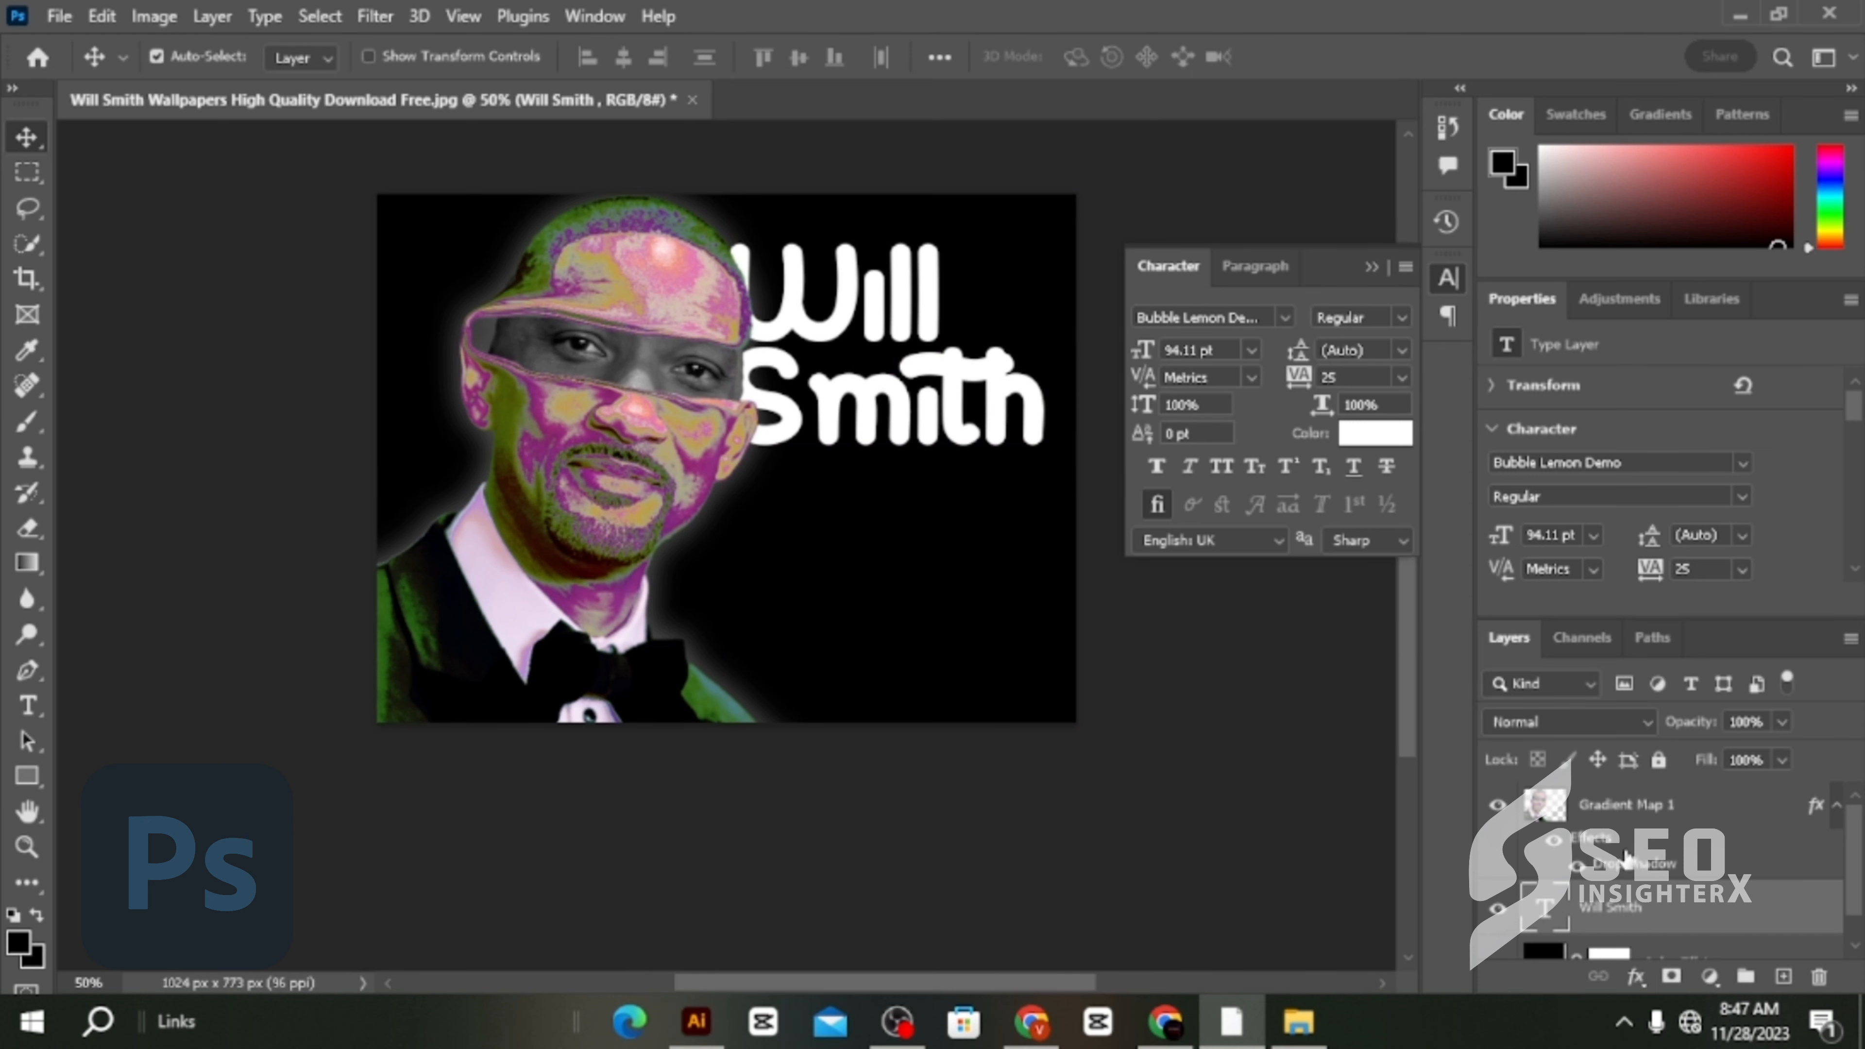